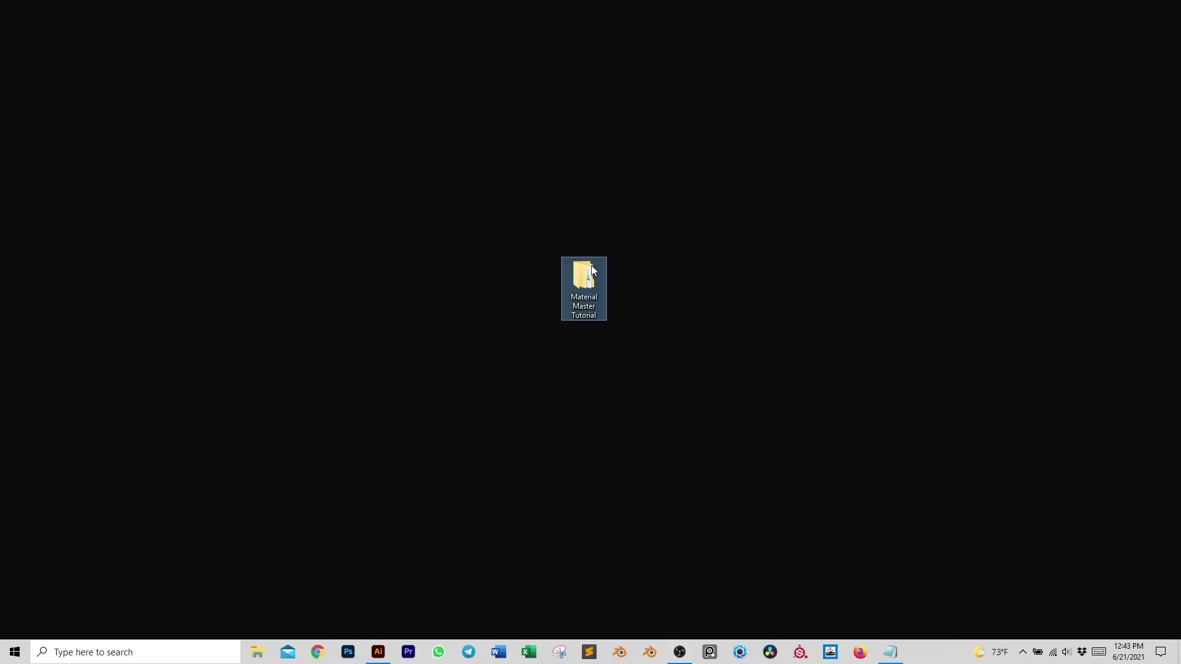
Open the Material Master Tutorial folder on the desktop and extract the Material Master 1.0.17 archive there
{"action": "double_click", "coordinate": [592, 269]}
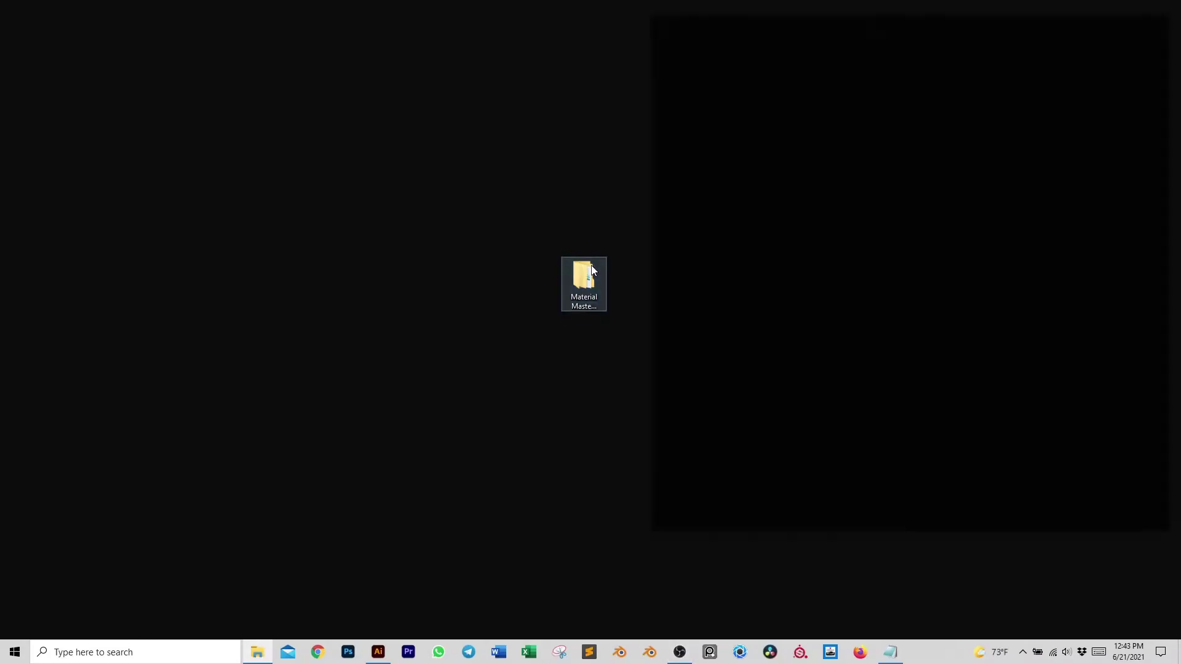
{"action": "left_click_drag", "start_coordinate": [904, 32], "coordinate": [659, 76]}
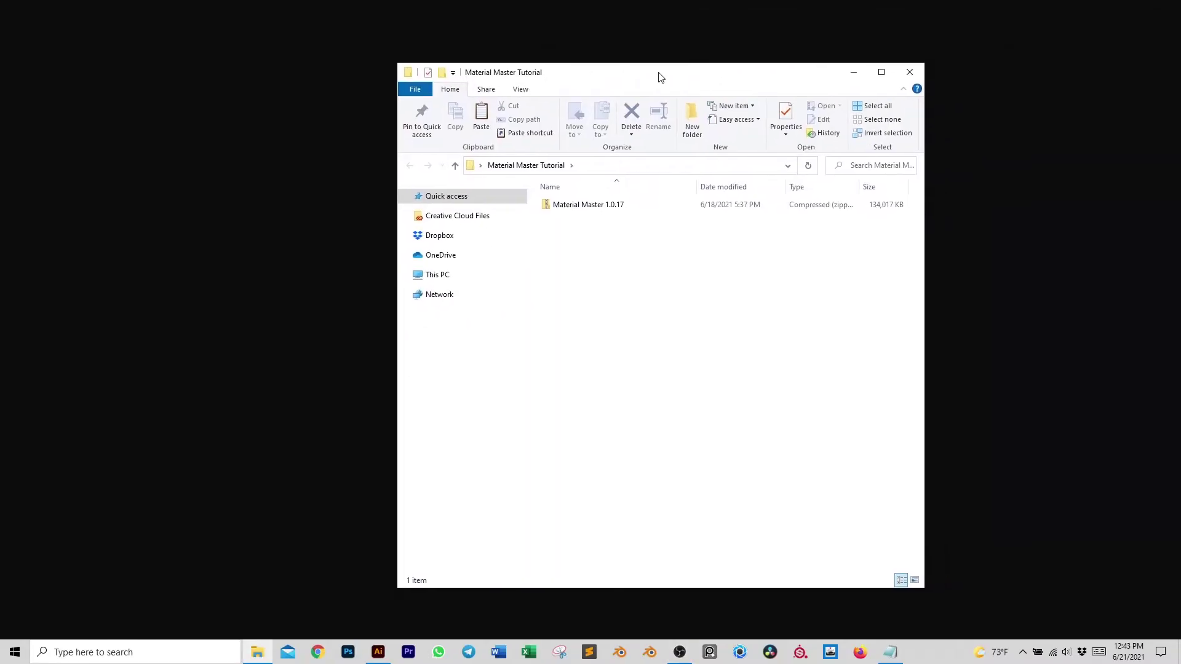
{"action": "left_click", "coordinate": [612, 205]}
{"action": "left_click", "coordinate": [633, 304]}
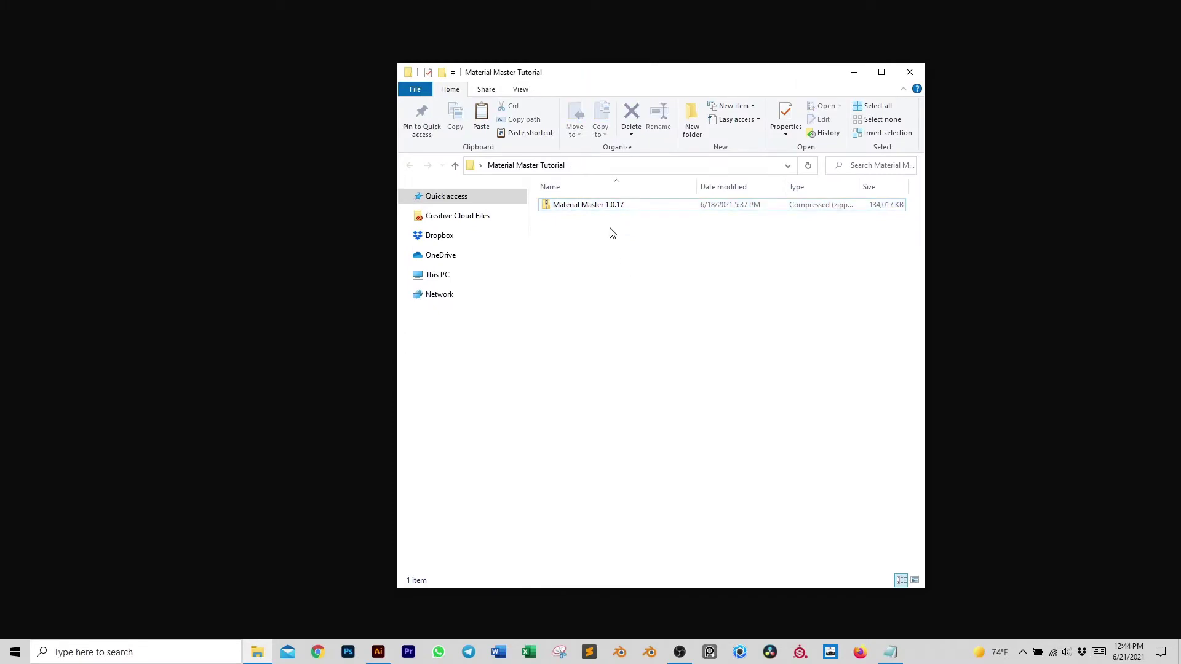
{"action": "right_click", "coordinate": [607, 213]}
{"action": "left_click", "coordinate": [549, 331]}
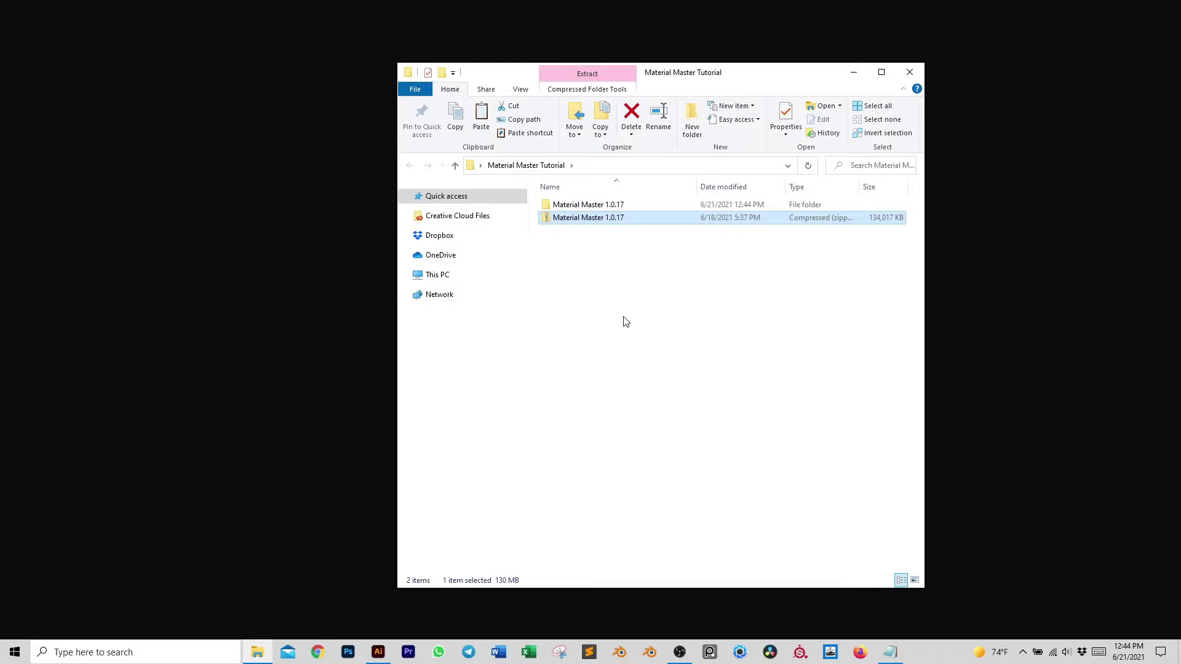
Open the extracted Material Master 1.0.17 folder and examine the thumbnails folder, material library, add-on archive and thumbnail generator
{"action": "double_click", "coordinate": [590, 205]}
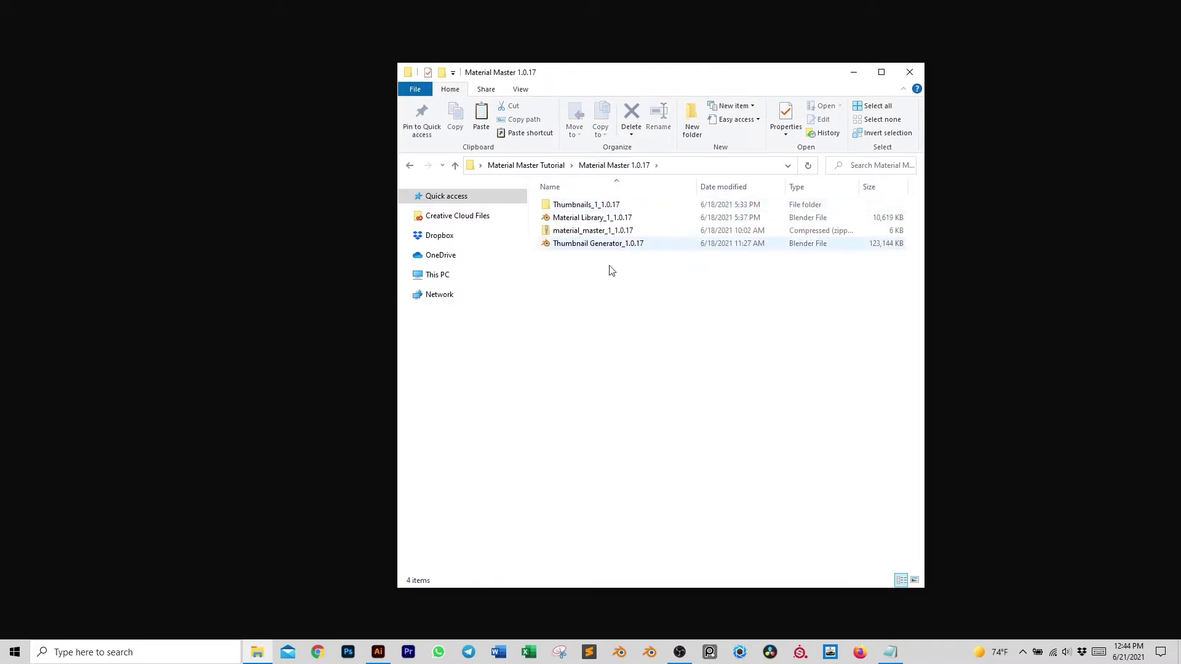
{"action": "left_click", "coordinate": [608, 207]}
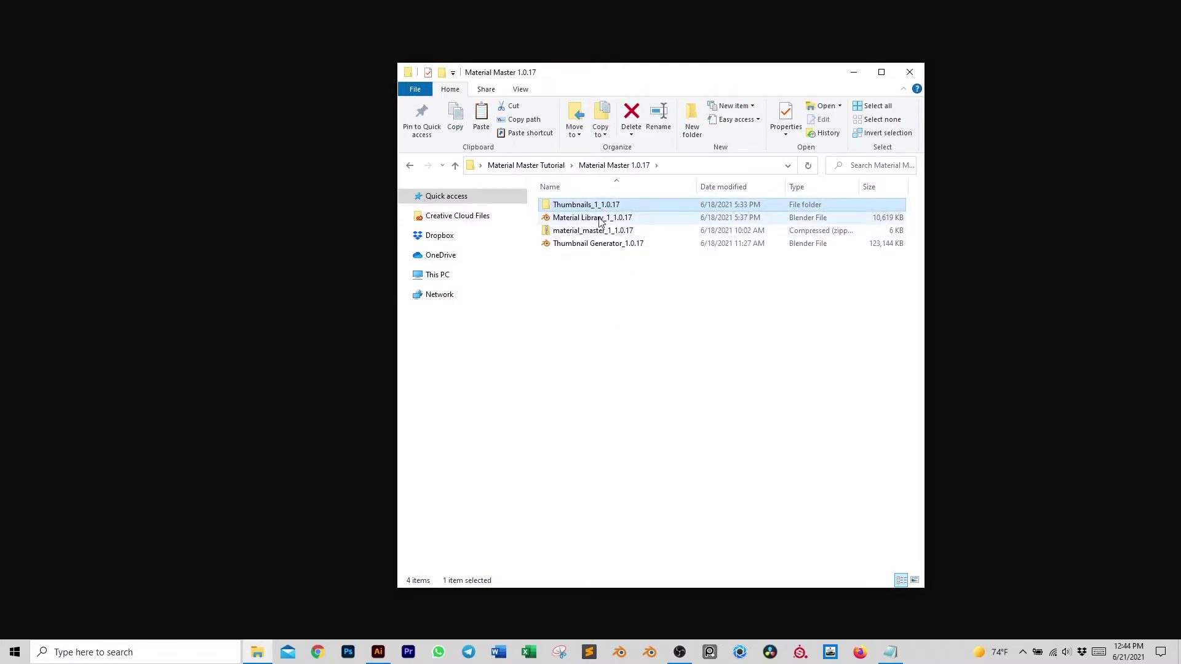
{"action": "left_click", "coordinate": [601, 222]}
{"action": "left_click", "coordinate": [600, 233]}
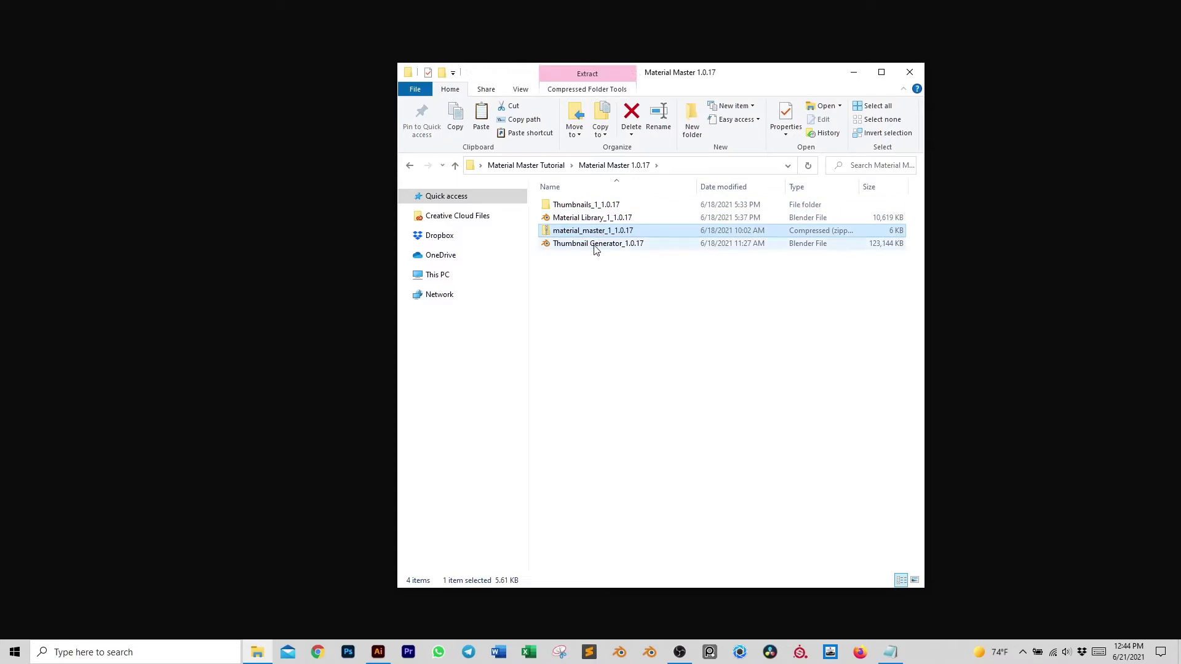
{"action": "left_click", "coordinate": [595, 246]}
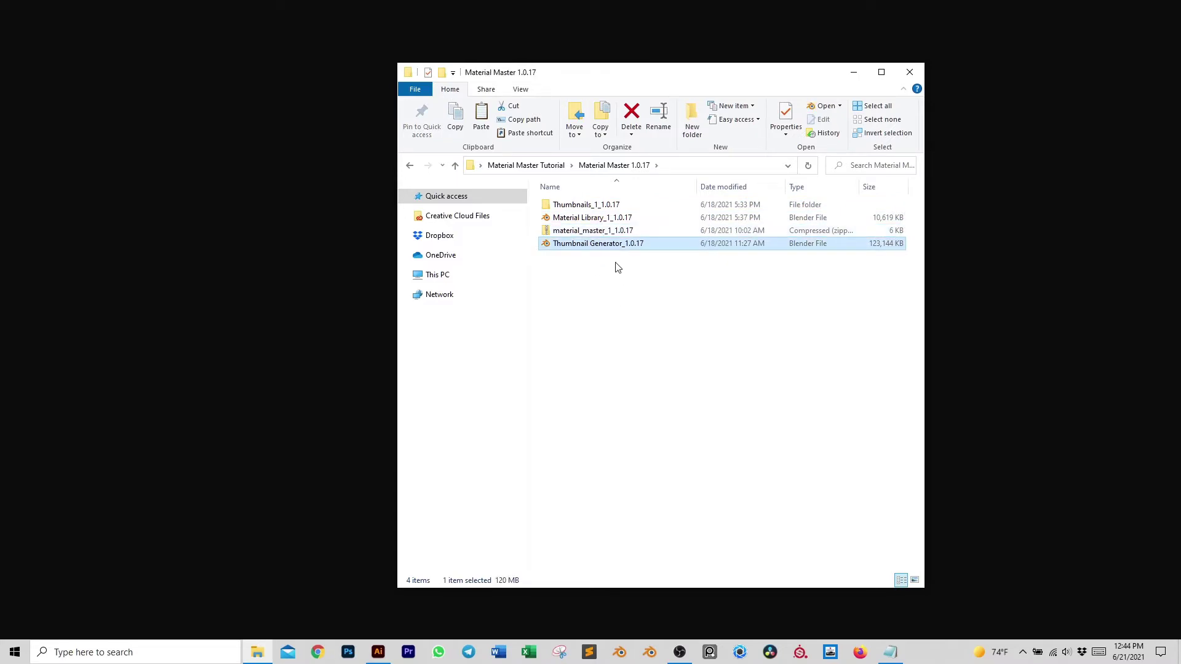
{"action": "left_click", "coordinate": [603, 236]}
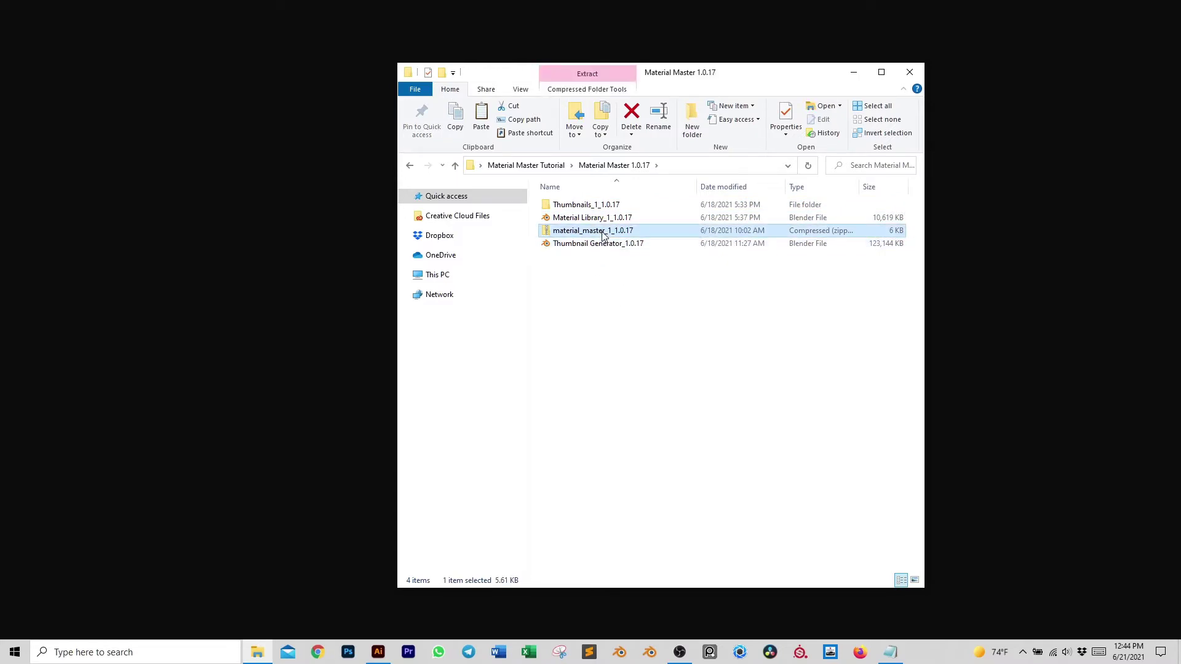
Switch to Blender and install the add-on from material_master_1_1.0.17.zip through the add-on preferences
{"action": "left_click", "coordinate": [651, 652]}
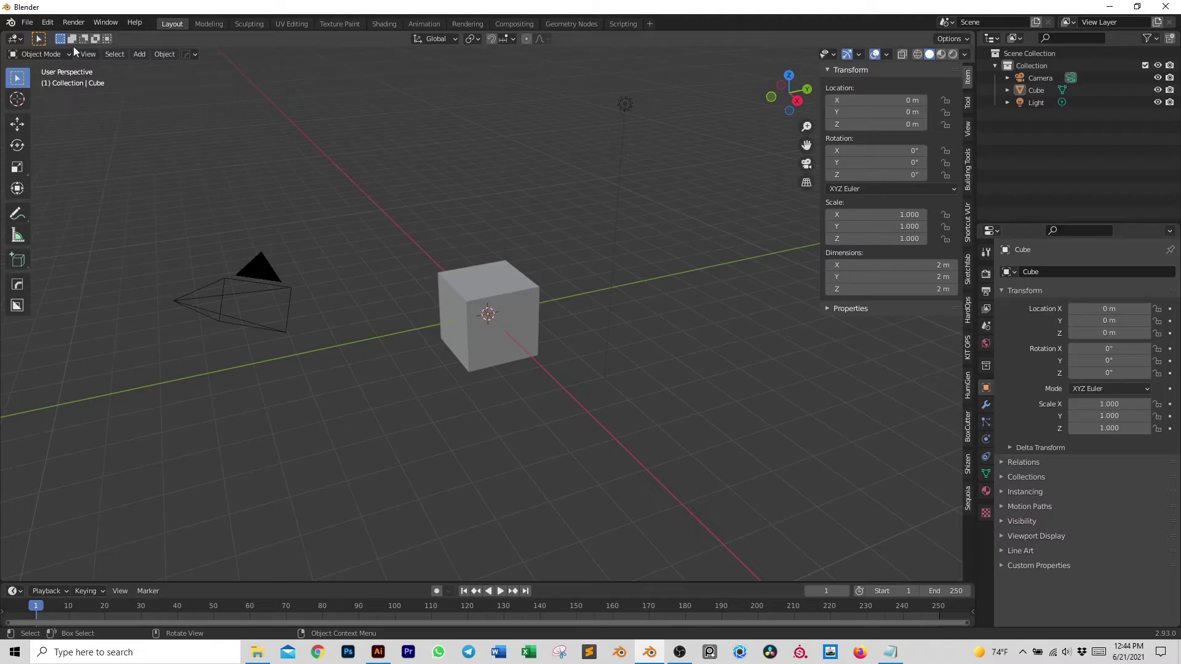
{"action": "left_click", "coordinate": [47, 22]}
{"action": "left_click", "coordinate": [91, 197]}
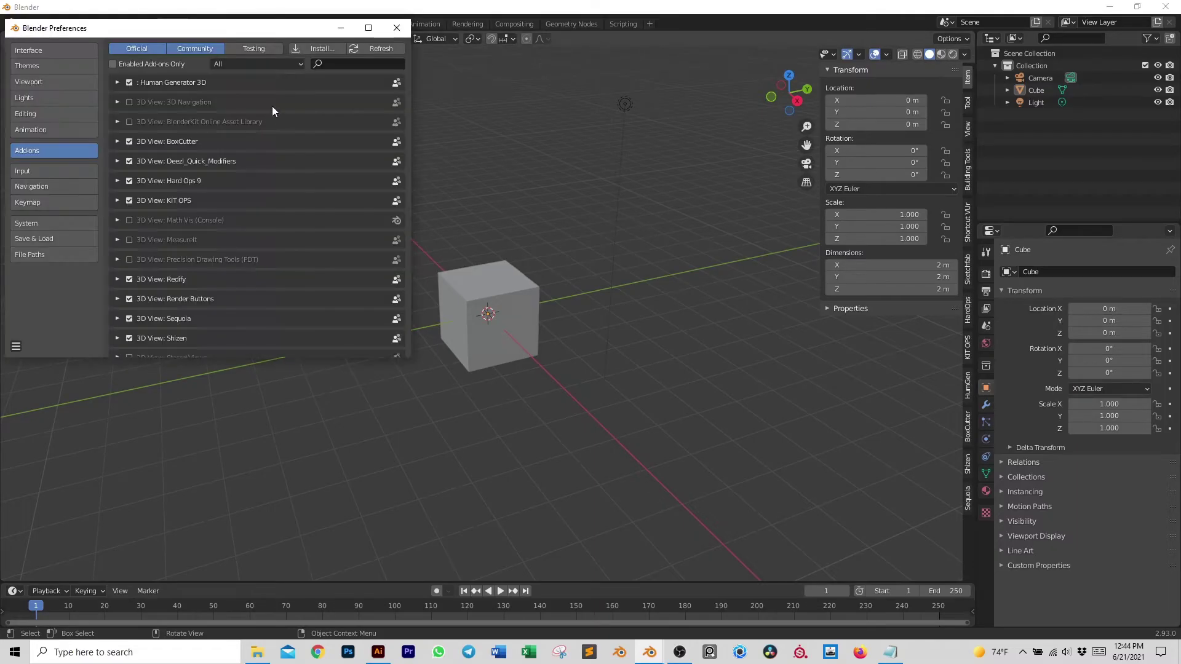
{"action": "left_click", "coordinate": [317, 52]}
{"action": "double_click", "coordinate": [208, 54]}
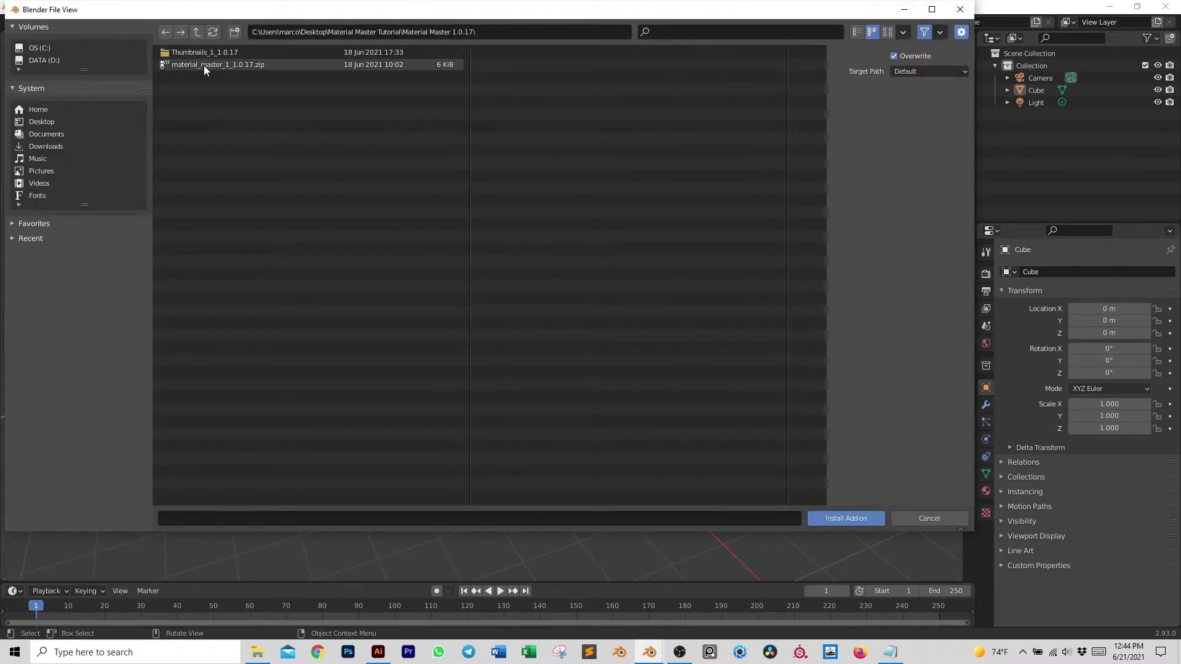
{"action": "double_click", "coordinate": [204, 65]}
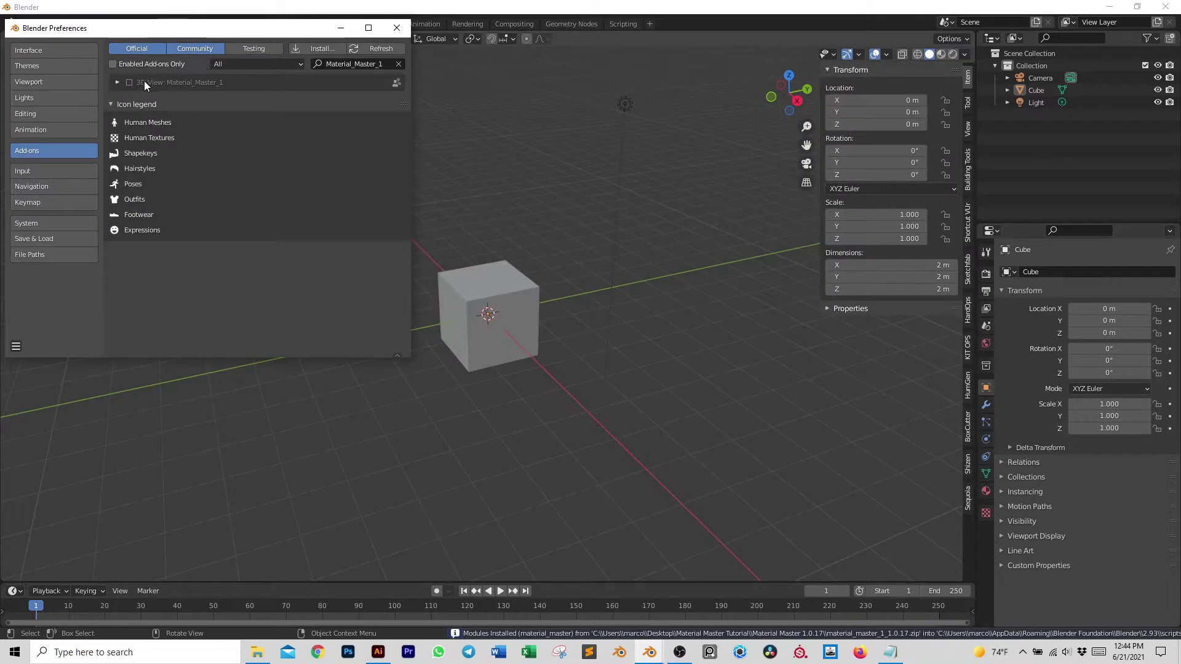
Enable the Material_Master_1 add-on and set its library path to Material Library_1_1.0.17.blend
{"action": "left_click", "coordinate": [128, 82]}
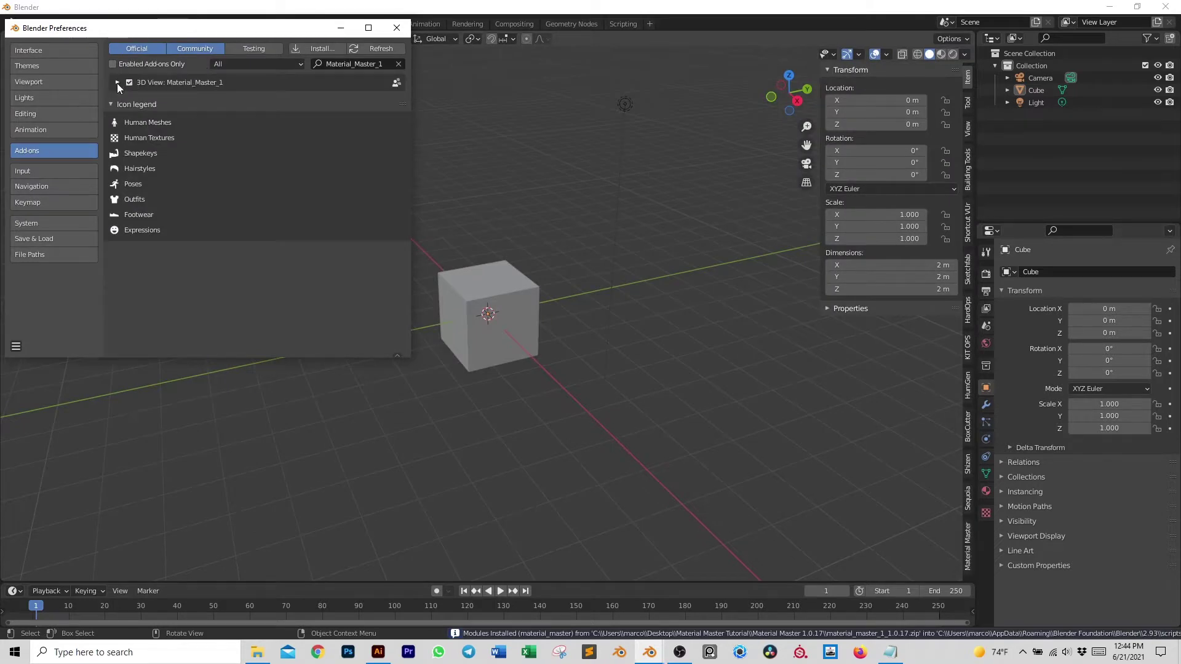
{"action": "left_click", "coordinate": [118, 84]}
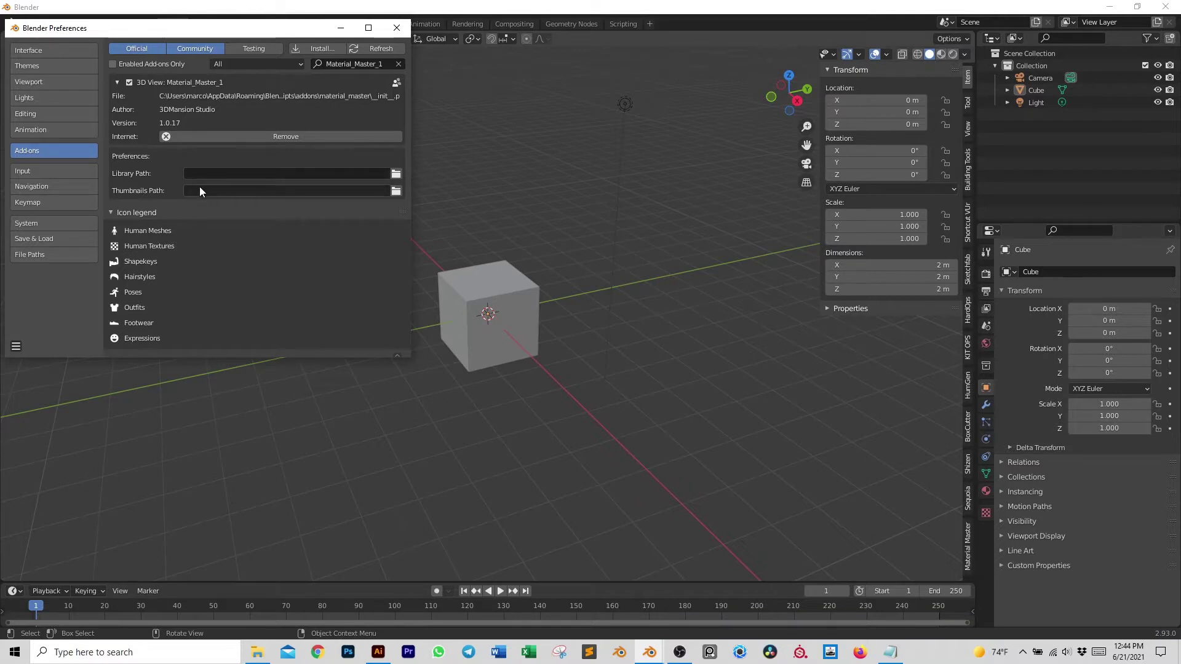
{"action": "left_click", "coordinate": [396, 175]}
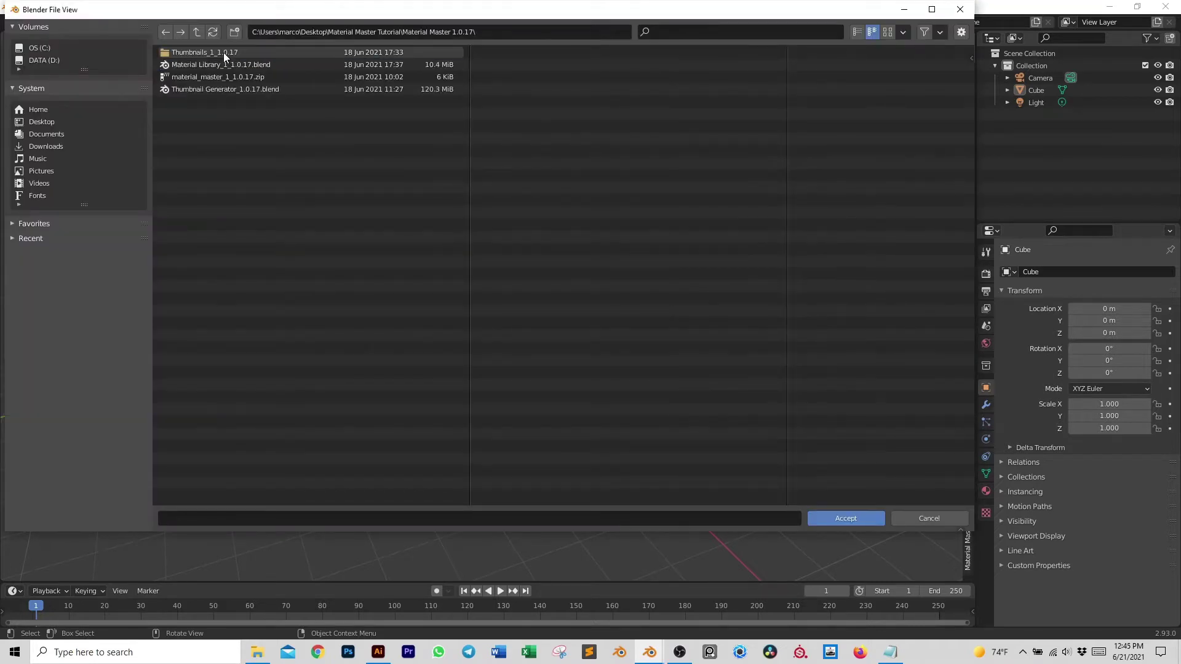
{"action": "double_click", "coordinate": [222, 64]}
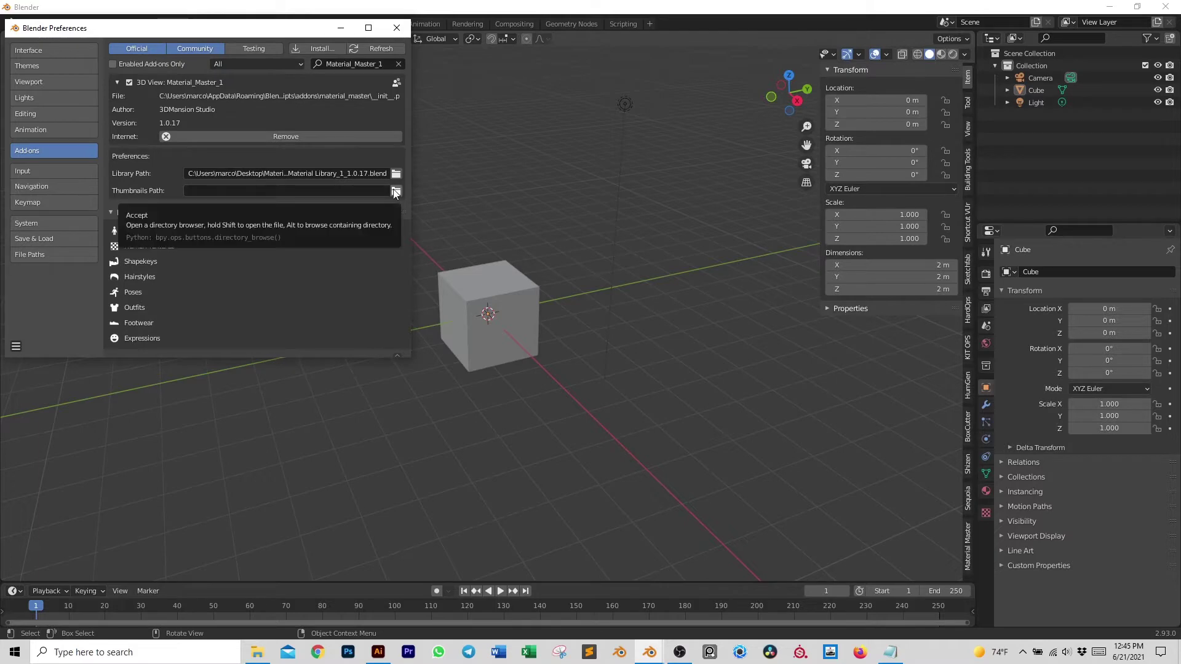
Set the add-on's thumbnails path to the Thumbnails_1_1.0.17 folder
{"action": "left_click", "coordinate": [396, 193]}
{"action": "double_click", "coordinate": [222, 53]}
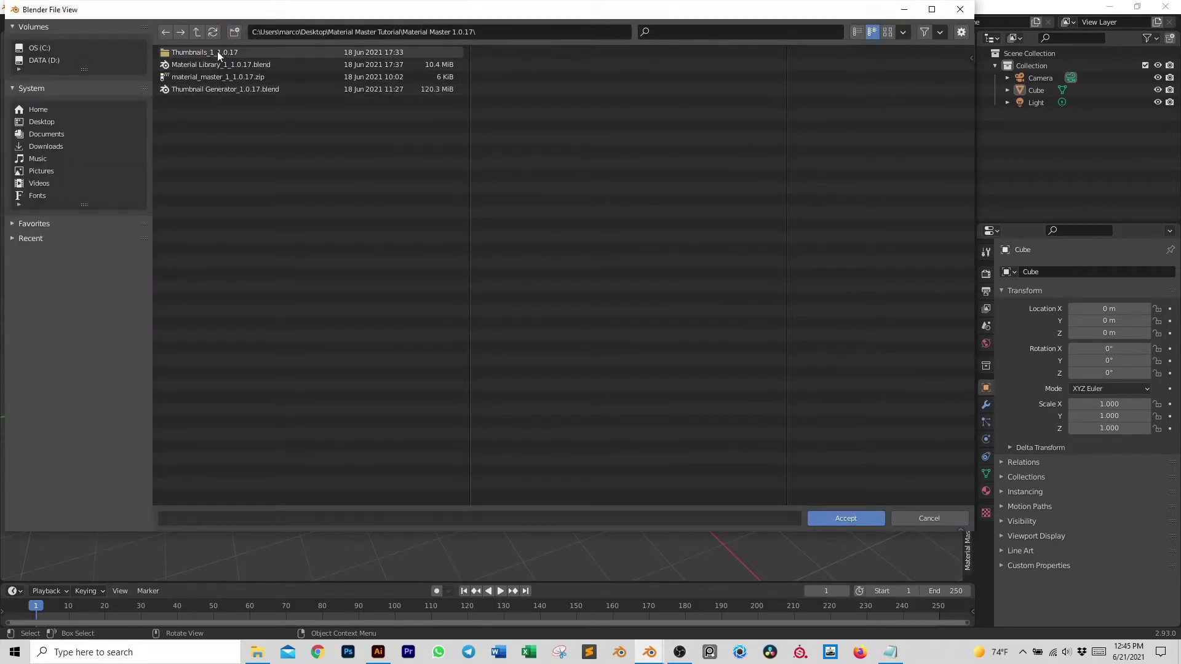
{"action": "double_click", "coordinate": [217, 52]}
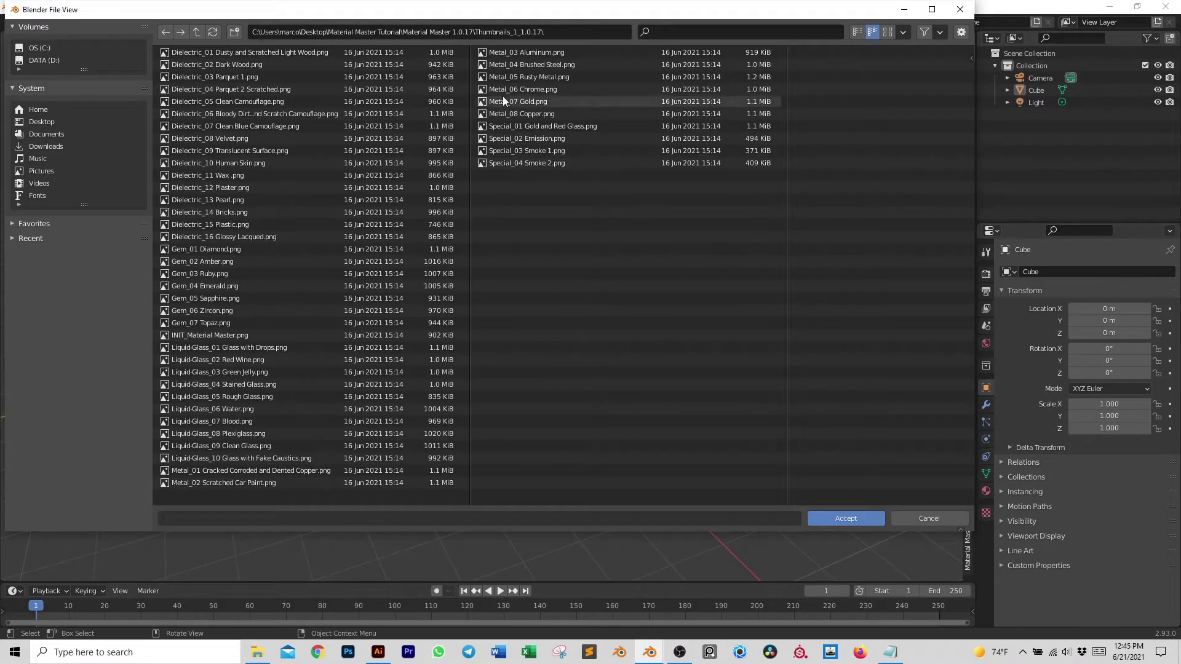
{"action": "left_click", "coordinate": [846, 518]}
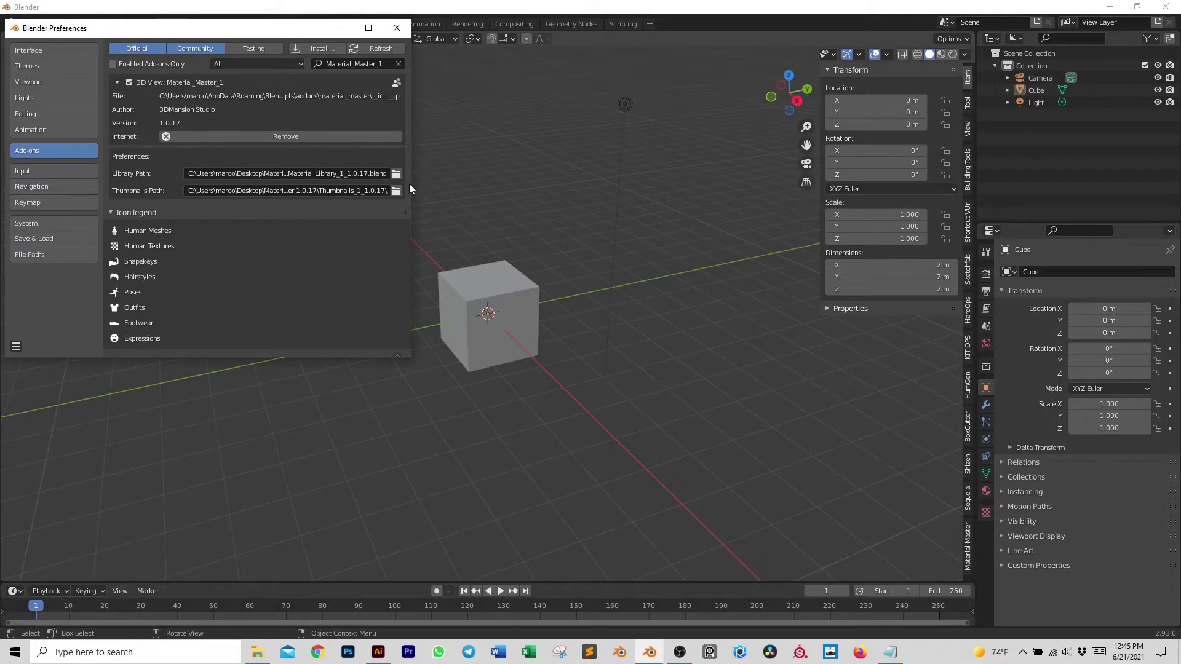
Widen the preferences window to show the full paths, then save the preferences and close it
{"action": "left_click_drag", "start_coordinate": [413, 184], "coordinate": [608, 184]}
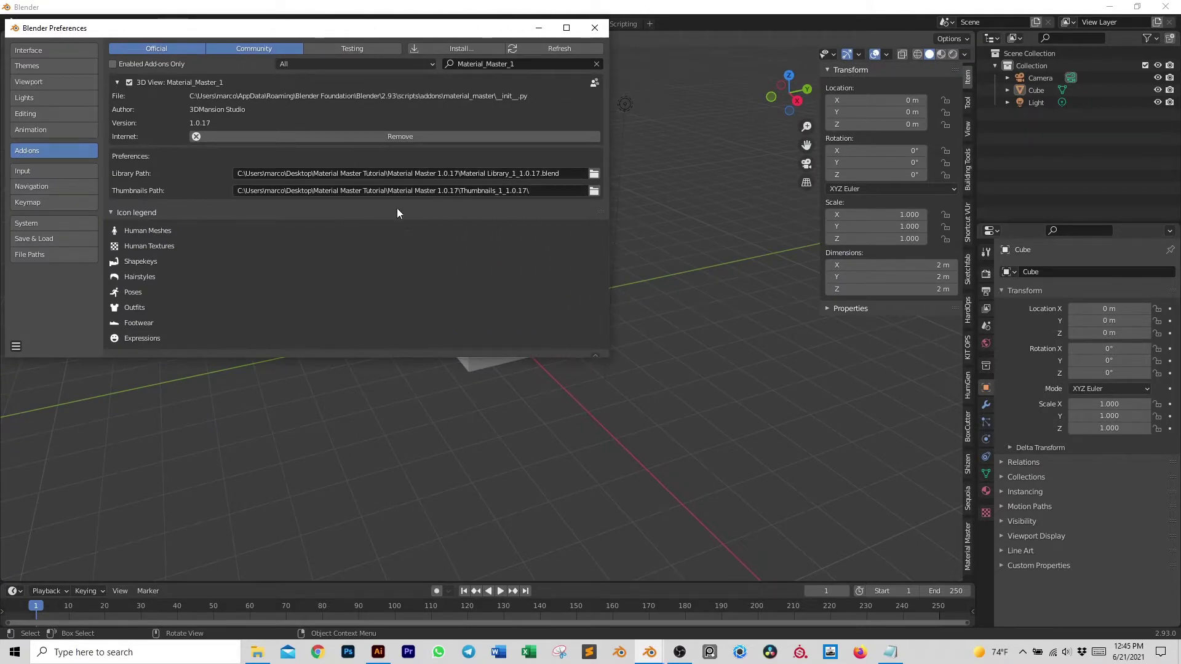
{"action": "left_click", "coordinate": [16, 346]}
{"action": "left_click", "coordinate": [39, 313]}
{"action": "left_click", "coordinate": [594, 28]}
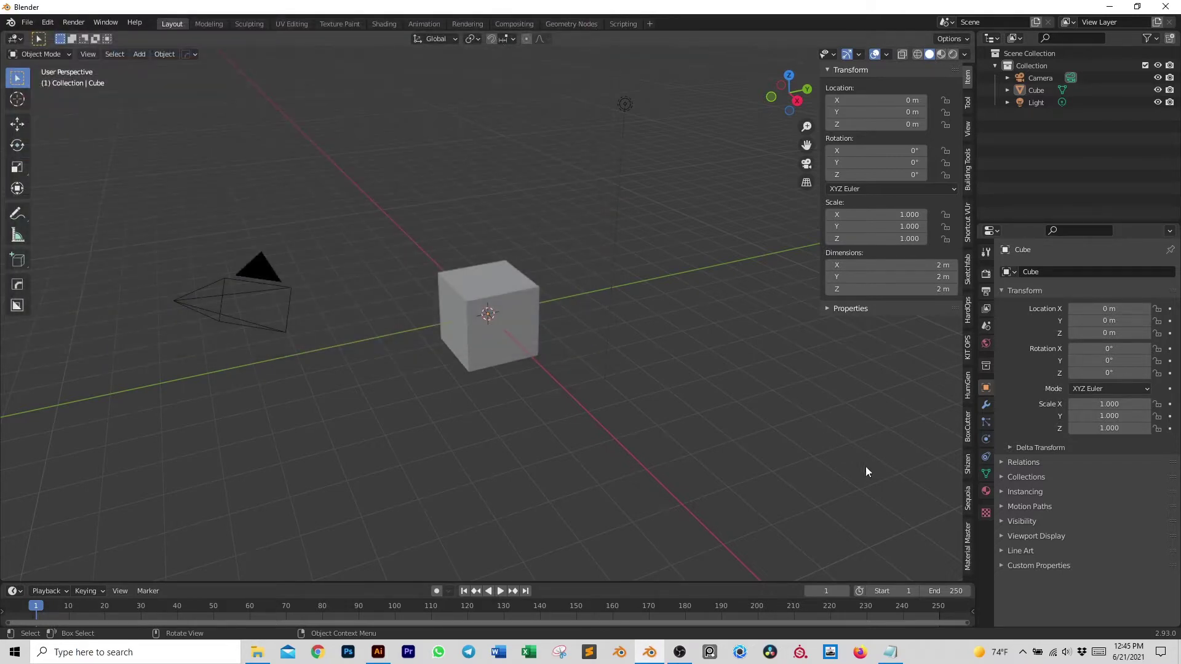
Load the material previews in a widened Material Master sidebar and view the thumbnail gallery
{"action": "left_click", "coordinate": [967, 548]}
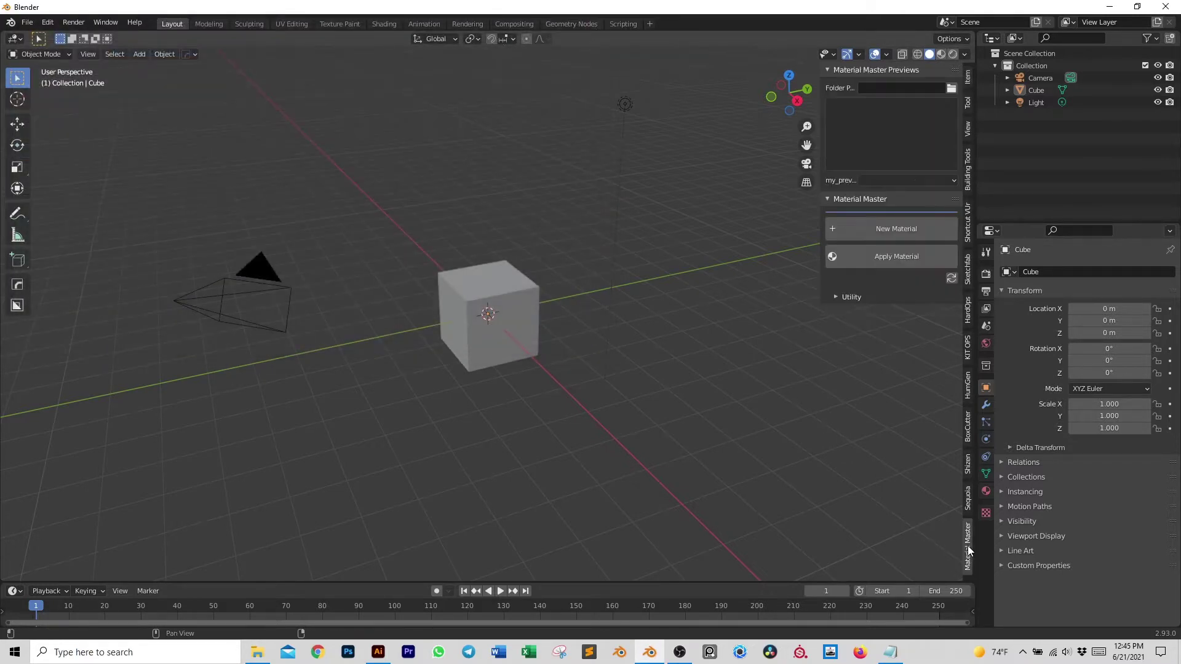
{"action": "left_click_drag", "start_coordinate": [818, 274], "coordinate": [758, 274]}
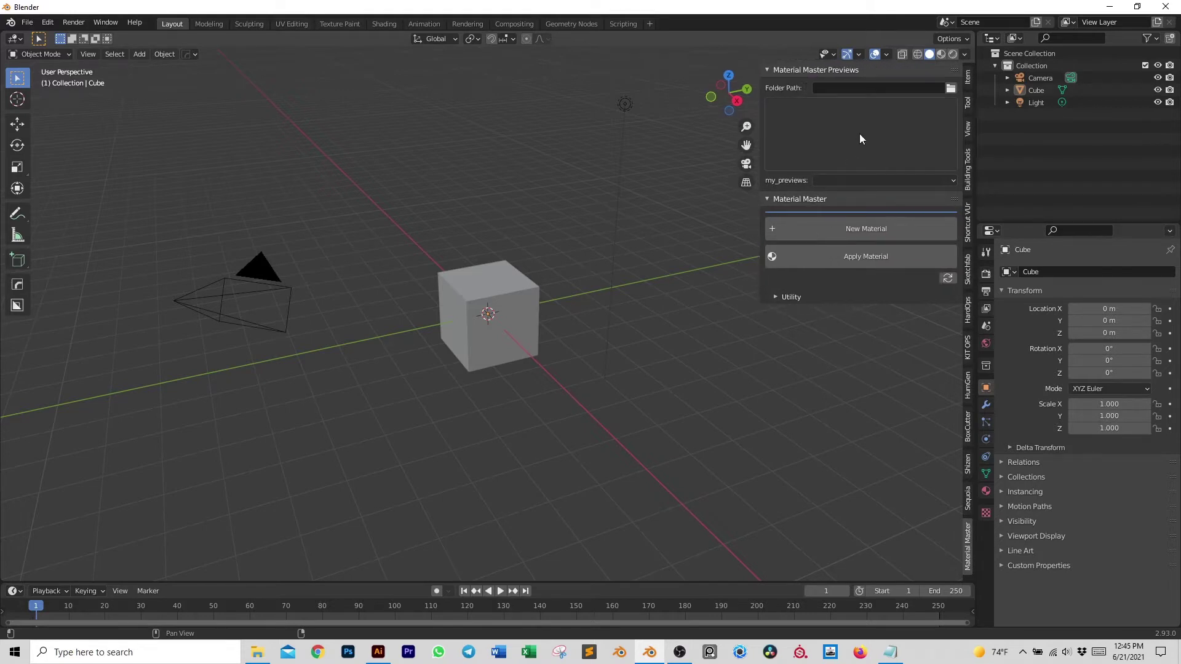
{"action": "left_click", "coordinate": [949, 279]}
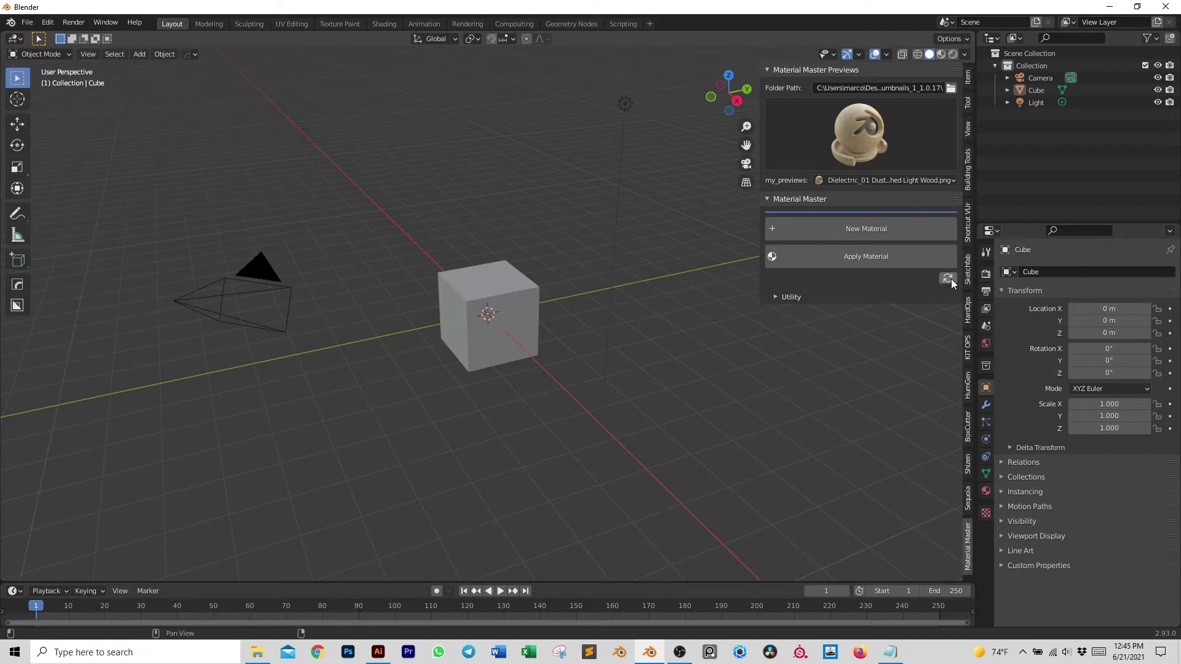
{"action": "left_click", "coordinate": [869, 115]}
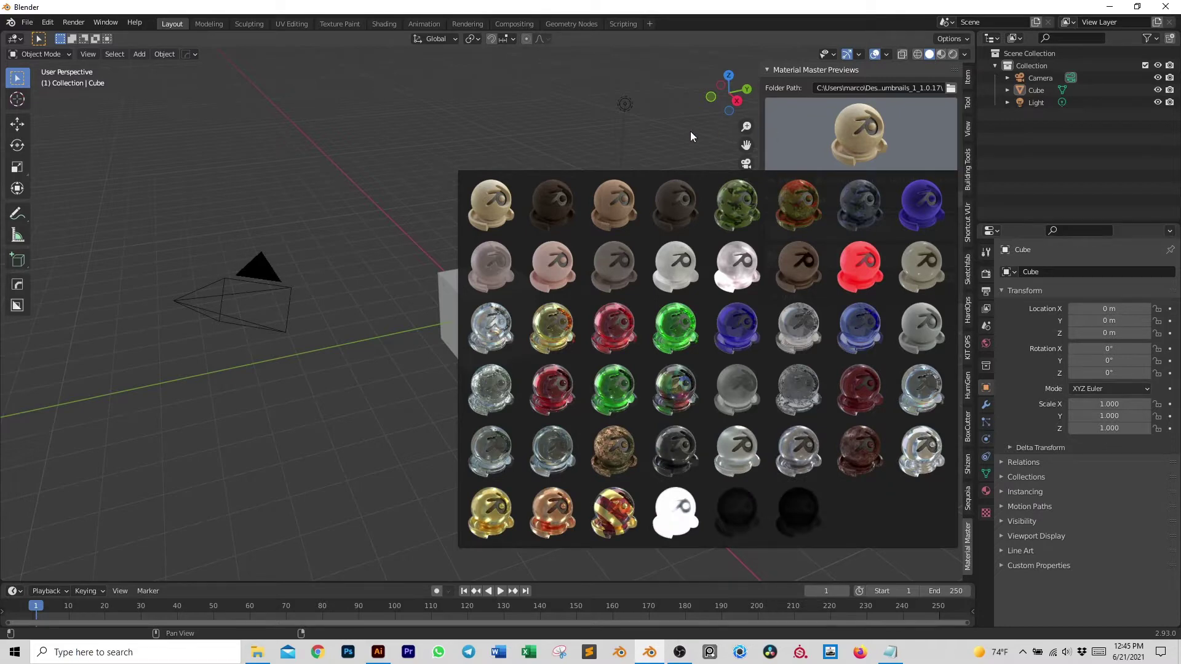
Show the viewport in rendered shading and set the render engine to Cycles with GPU Compute
{"action": "left_click", "coordinate": [952, 55]}
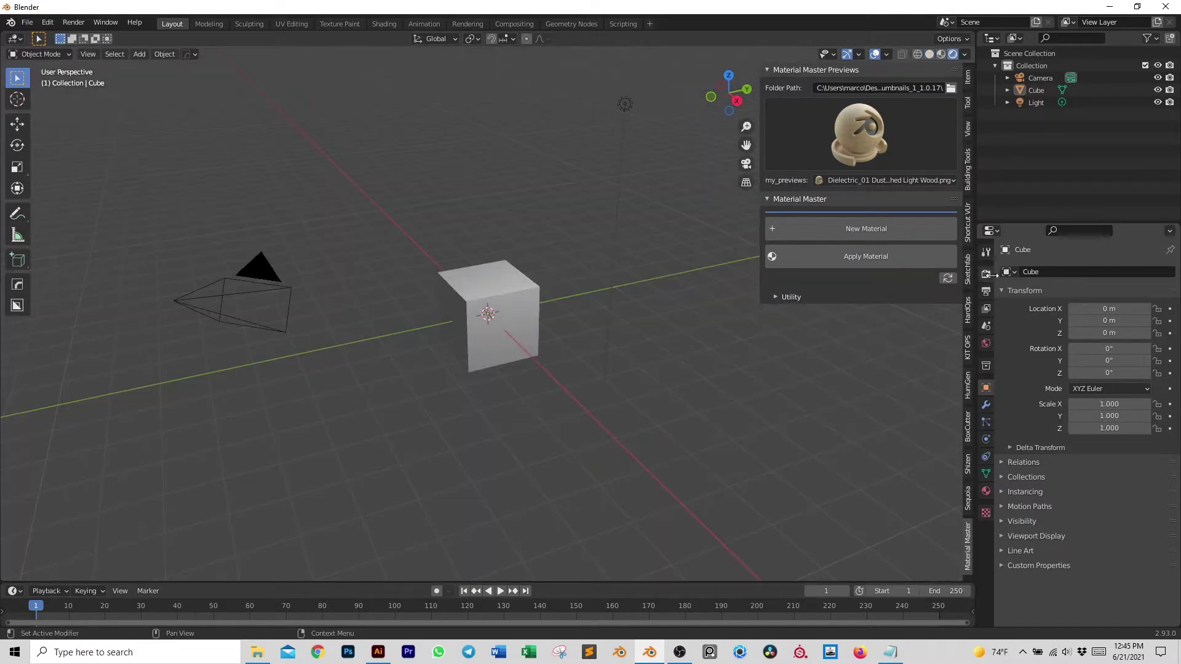
{"action": "left_click", "coordinate": [986, 274]}
{"action": "left_click", "coordinate": [1089, 271]}
{"action": "left_click", "coordinate": [1087, 312]}
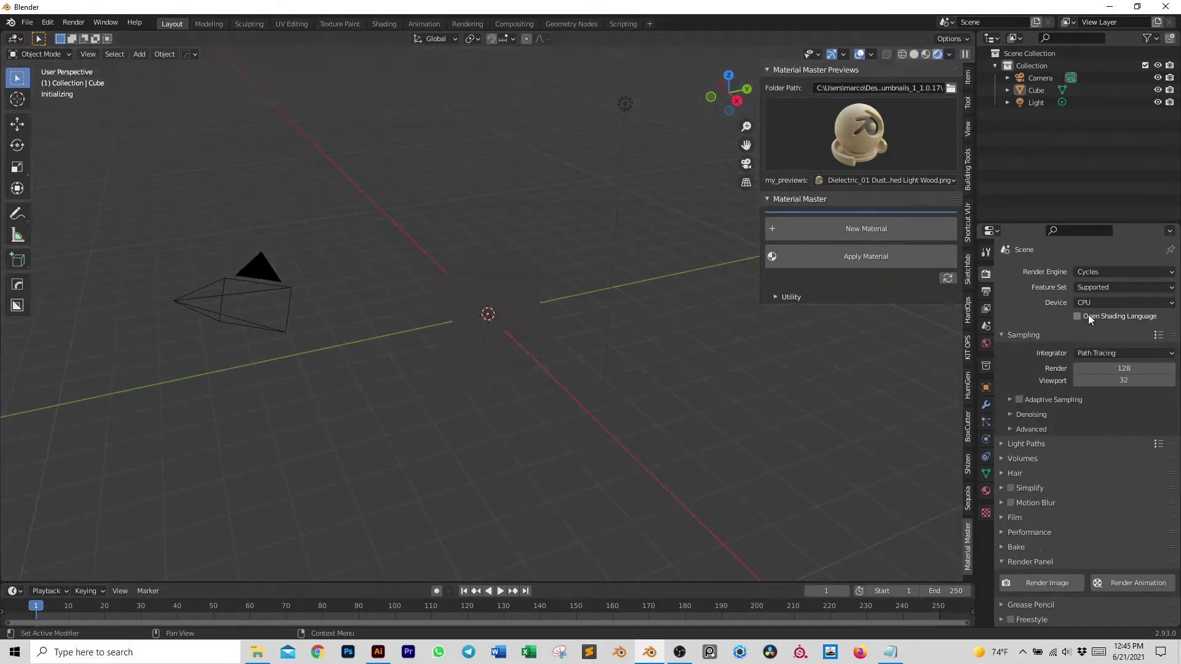
{"action": "left_click", "coordinate": [1097, 303]}
{"action": "left_click", "coordinate": [1094, 328]}
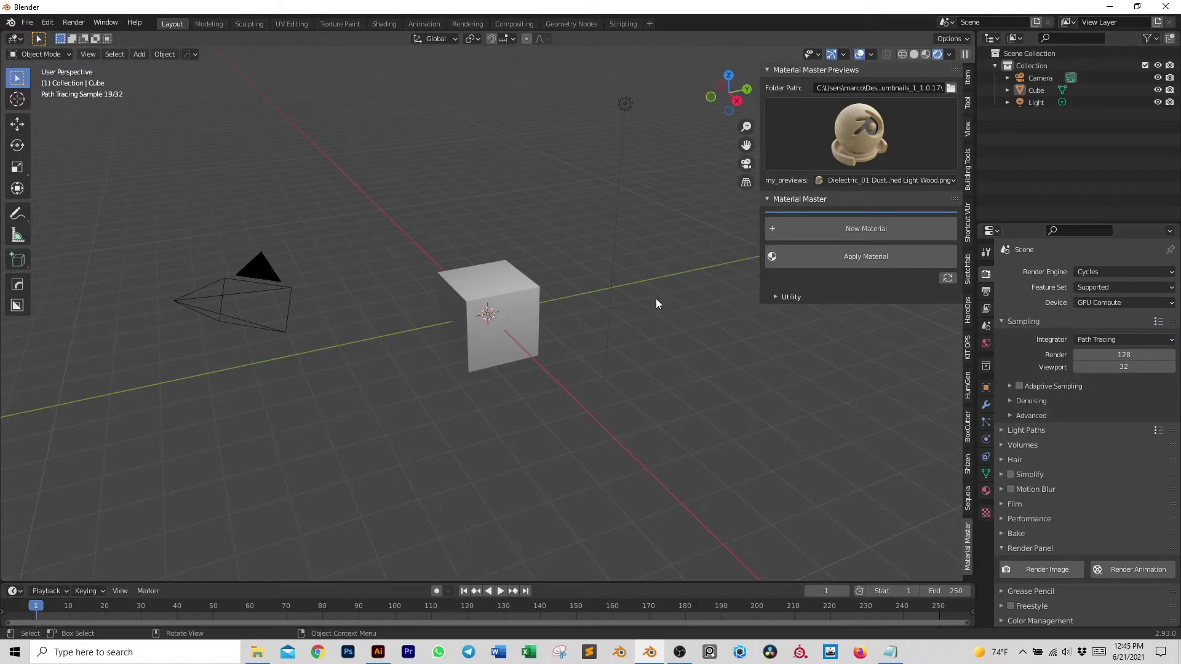
Apply the Dielectric_05 Clean Camouflage material to the cube and inspect it up close
{"action": "left_click", "coordinate": [535, 305]}
{"action": "left_click", "coordinate": [831, 151]}
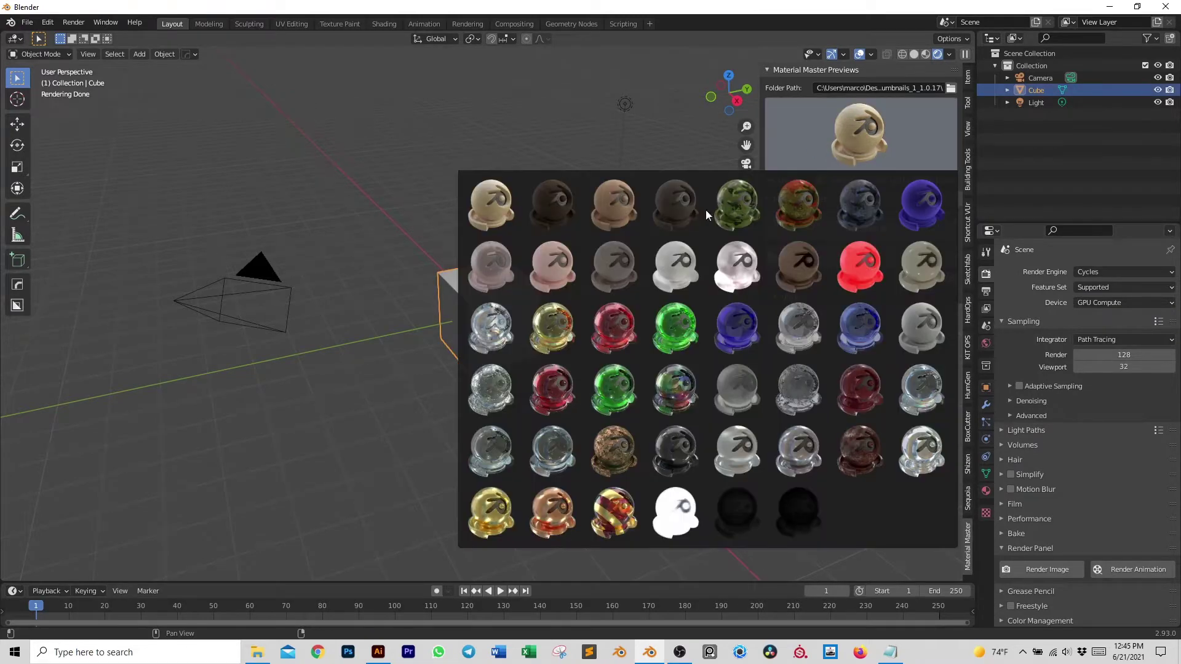
{"action": "left_click", "coordinate": [746, 209]}
{"action": "left_click", "coordinate": [824, 257]}
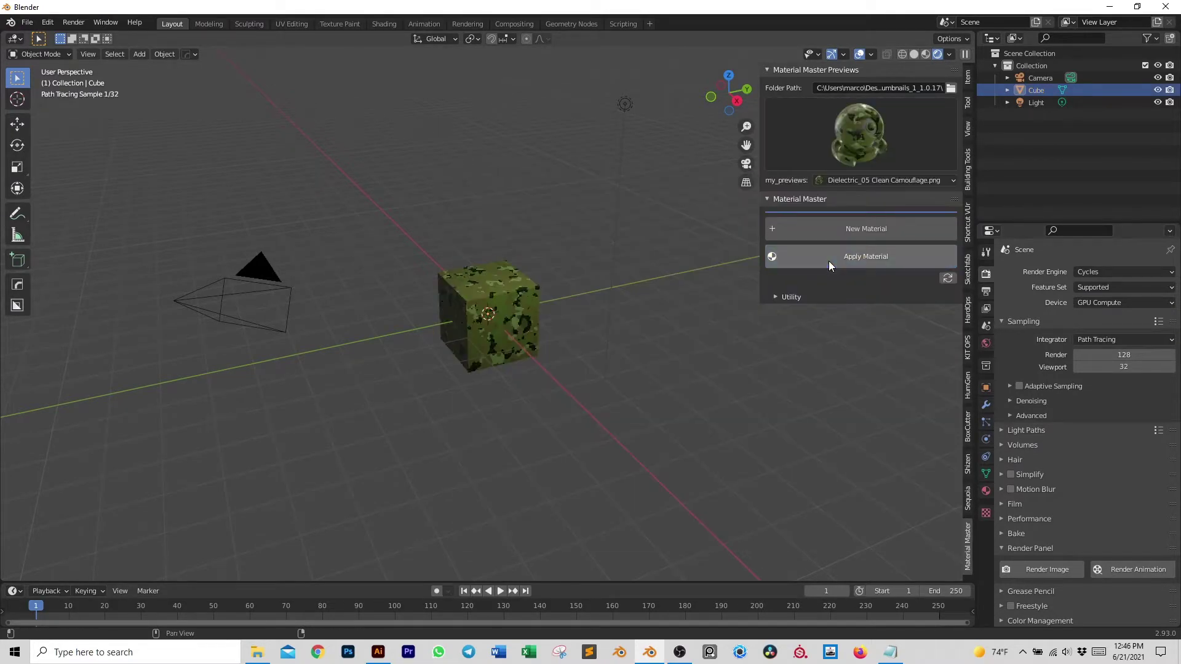
{"action": "scroll", "coordinate": [531, 265], "scroll_direction": "up", "scroll_amount": 10}
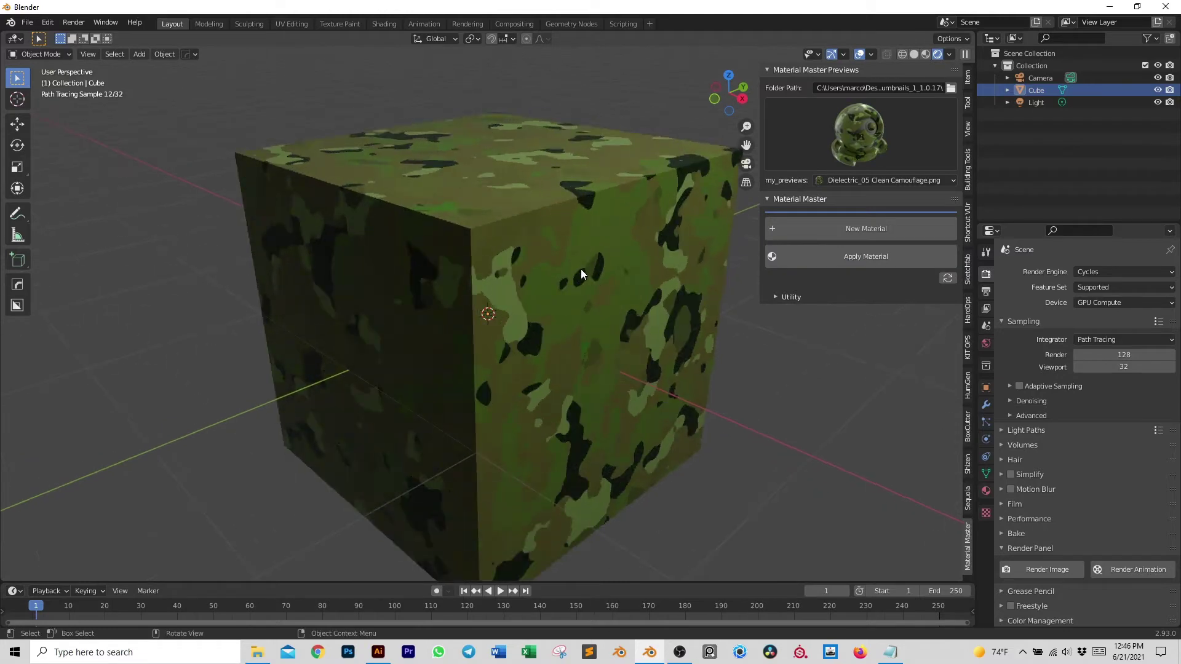
{"action": "scroll", "coordinate": [580, 269], "scroll_direction": "down", "scroll_amount": 2}
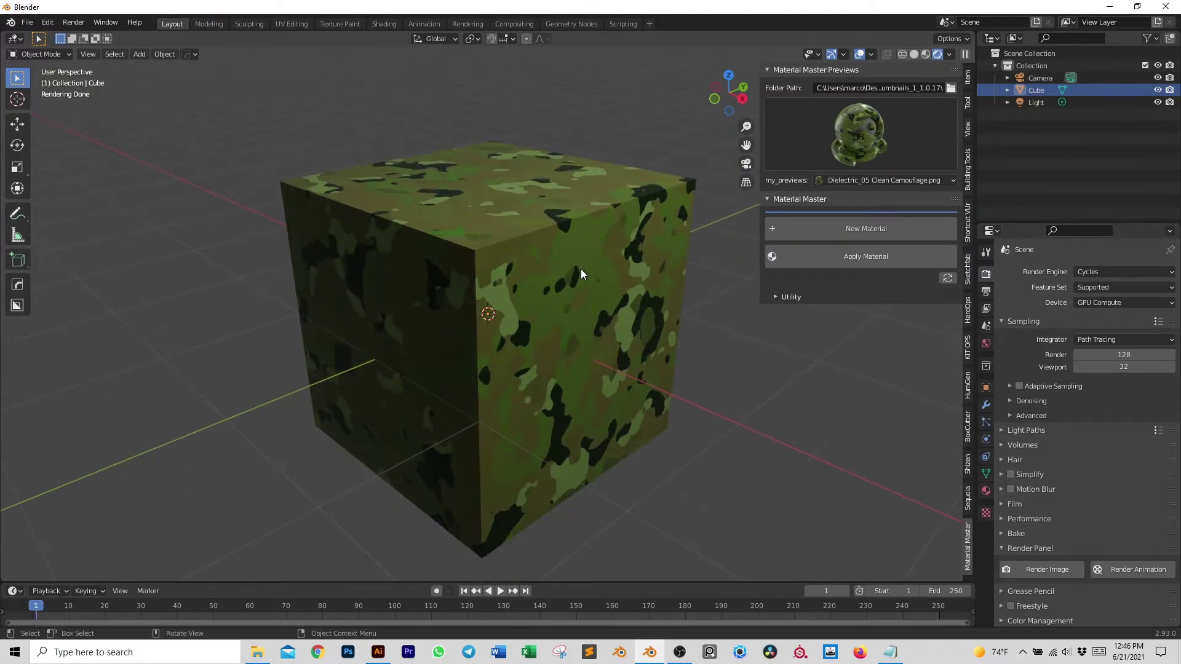
{"action": "left_click", "coordinate": [841, 133]}
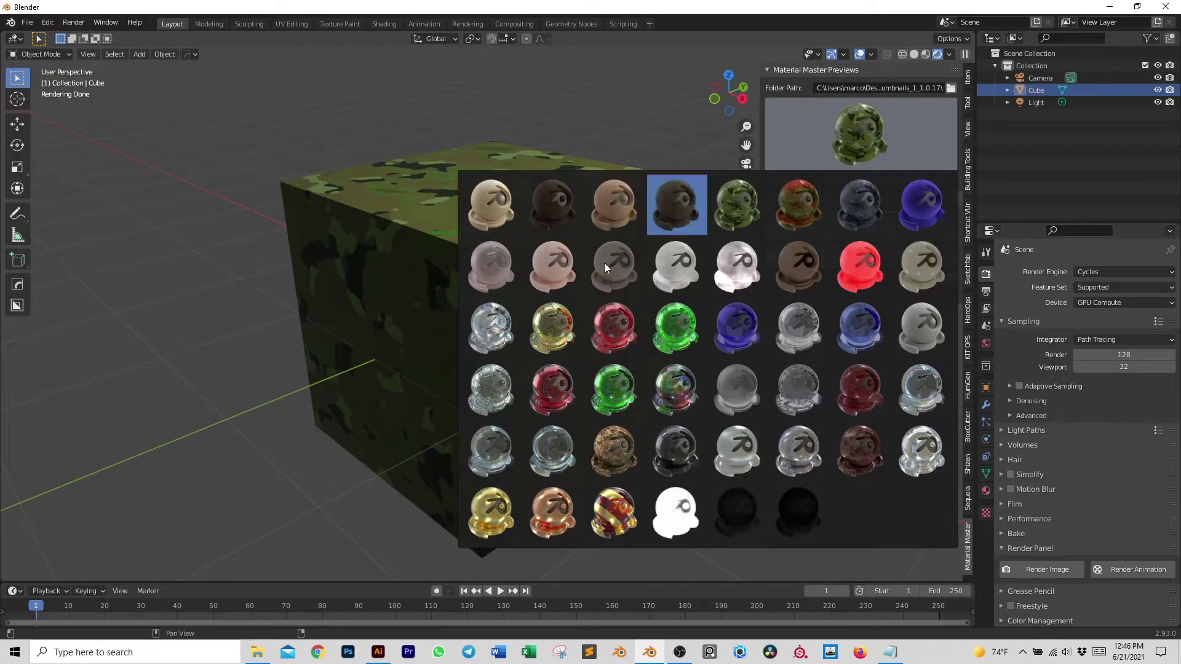
{"action": "left_click", "coordinate": [736, 205]}
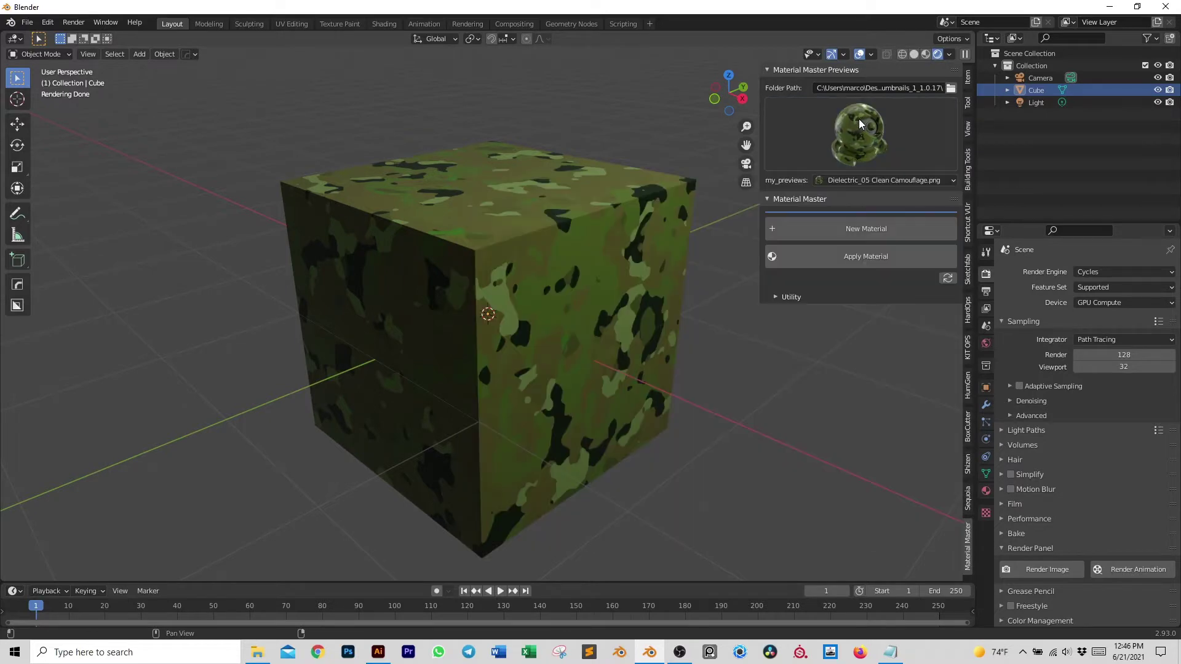
Apply the Special_01 Gold and Red Glass library material to the cube and show its material properties
{"action": "left_click", "coordinate": [946, 183]}
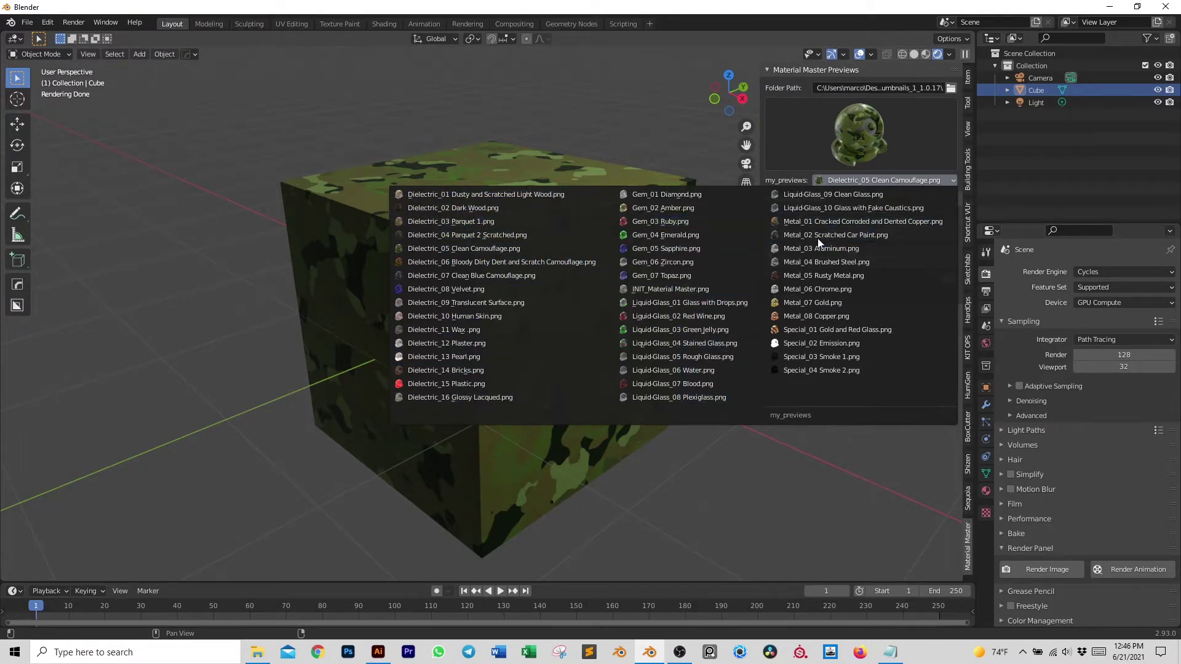
{"action": "left_click", "coordinate": [802, 330]}
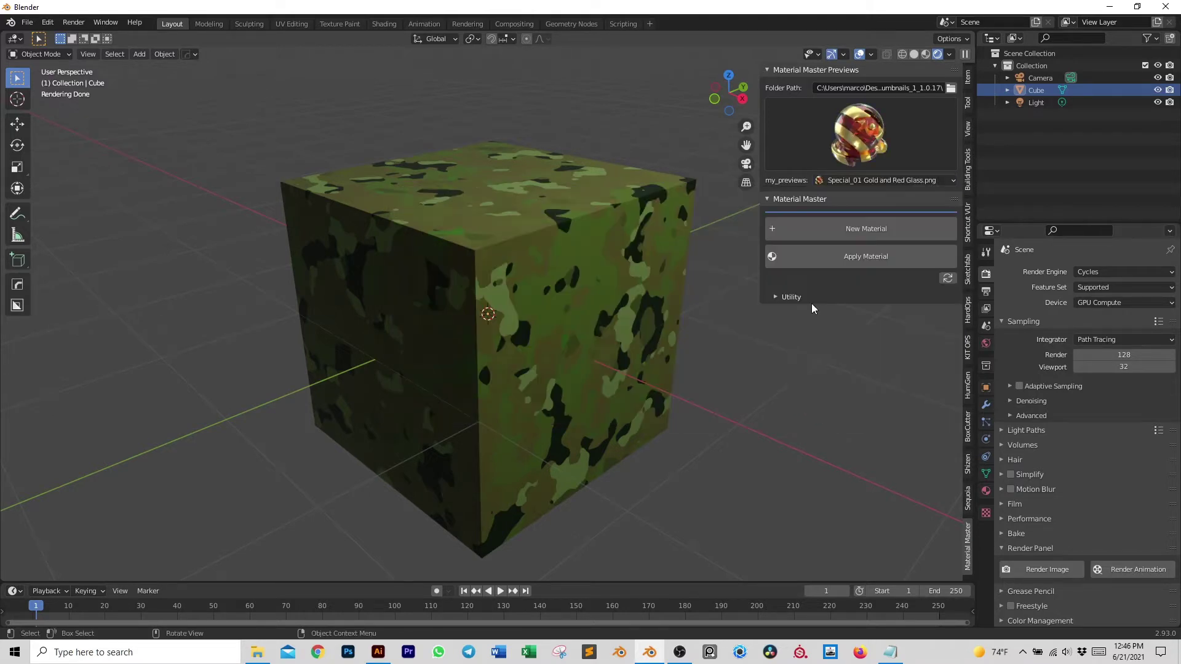
{"action": "left_click", "coordinate": [839, 260]}
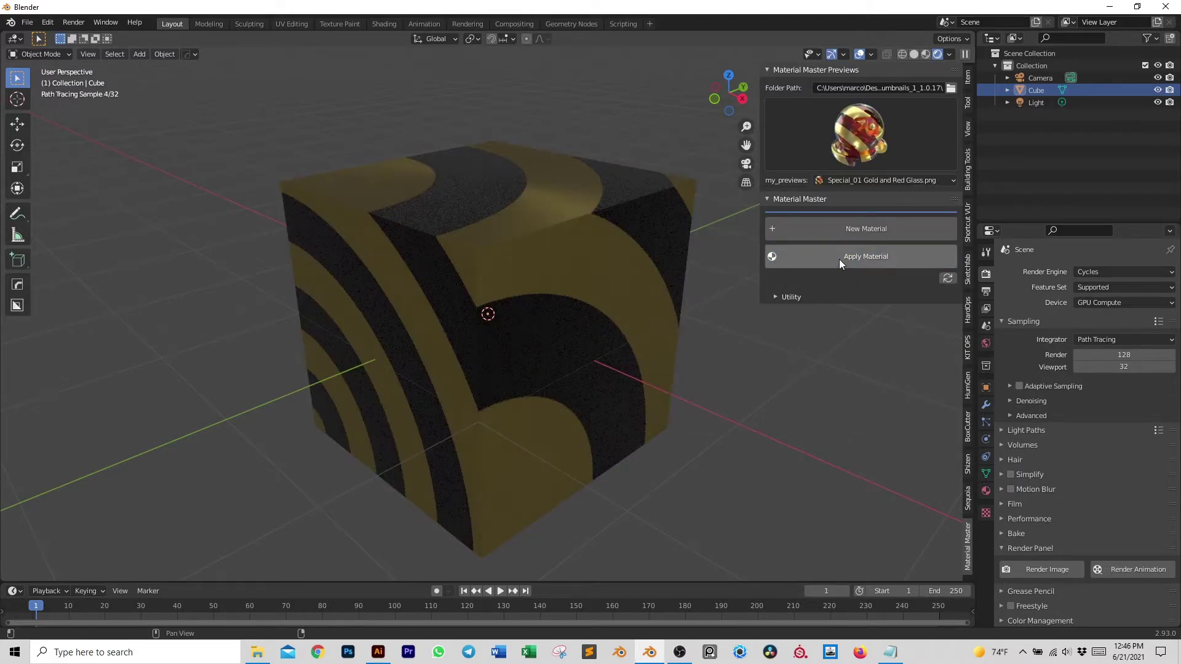
{"action": "left_click", "coordinate": [987, 492]}
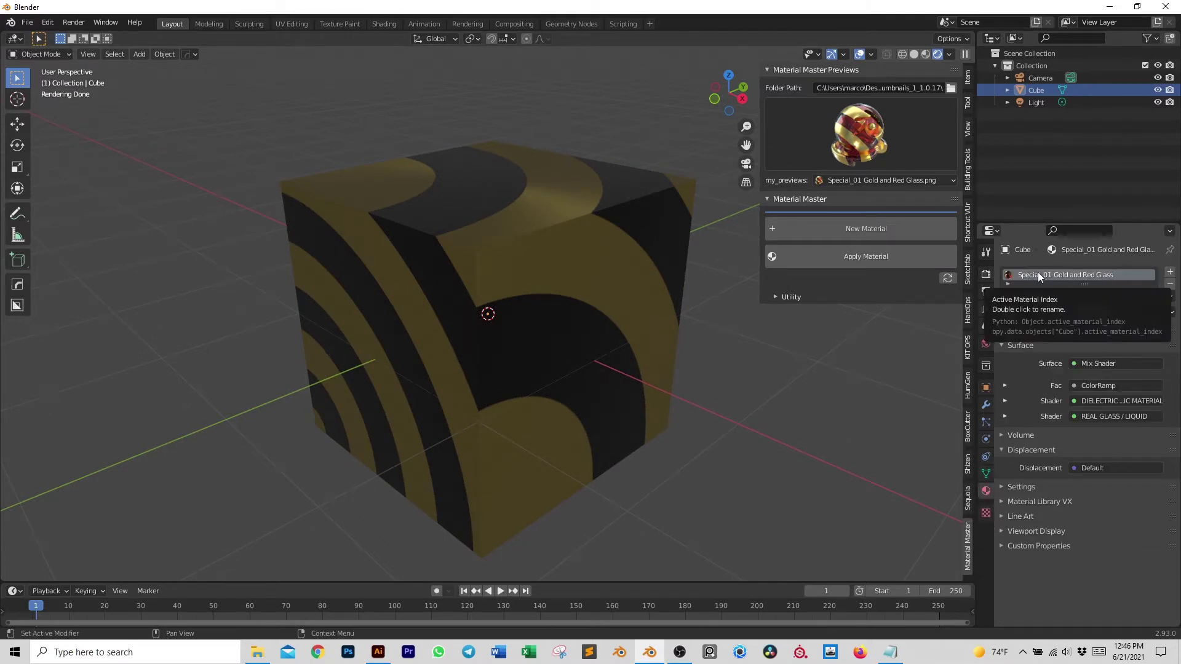
Replace the cube's material with Dielectric_14 Bricks from the preview gallery and inspect its faces
{"action": "left_click", "coordinate": [859, 144]}
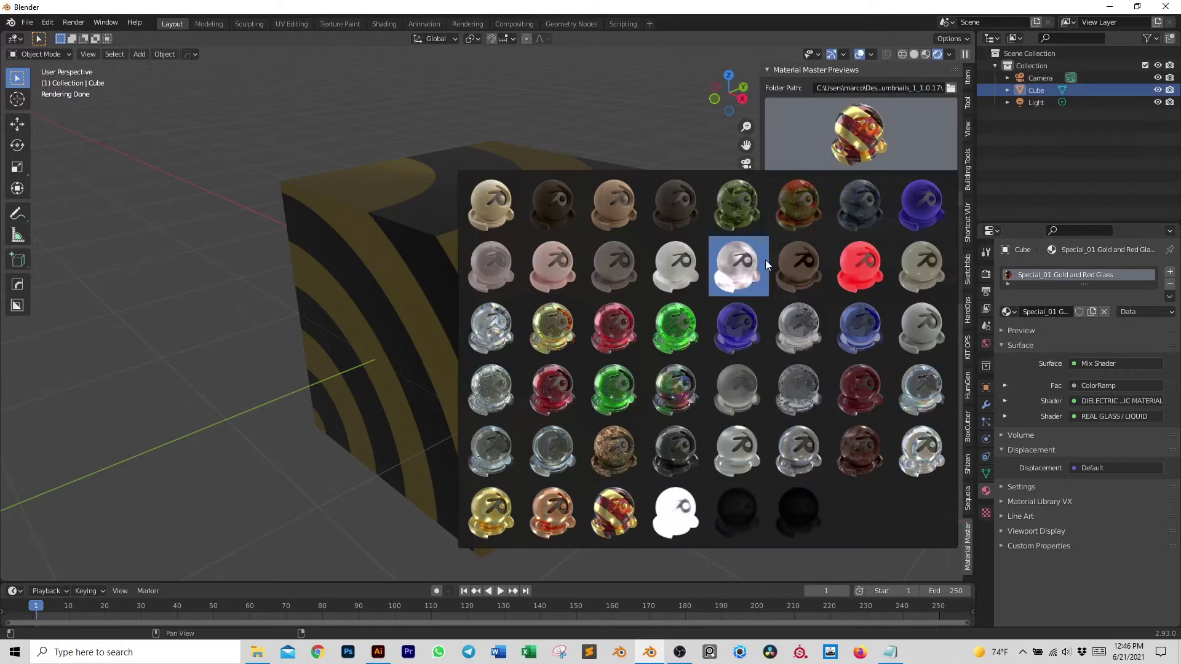
{"action": "left_click", "coordinate": [793, 264]}
{"action": "left_click", "coordinate": [851, 257]}
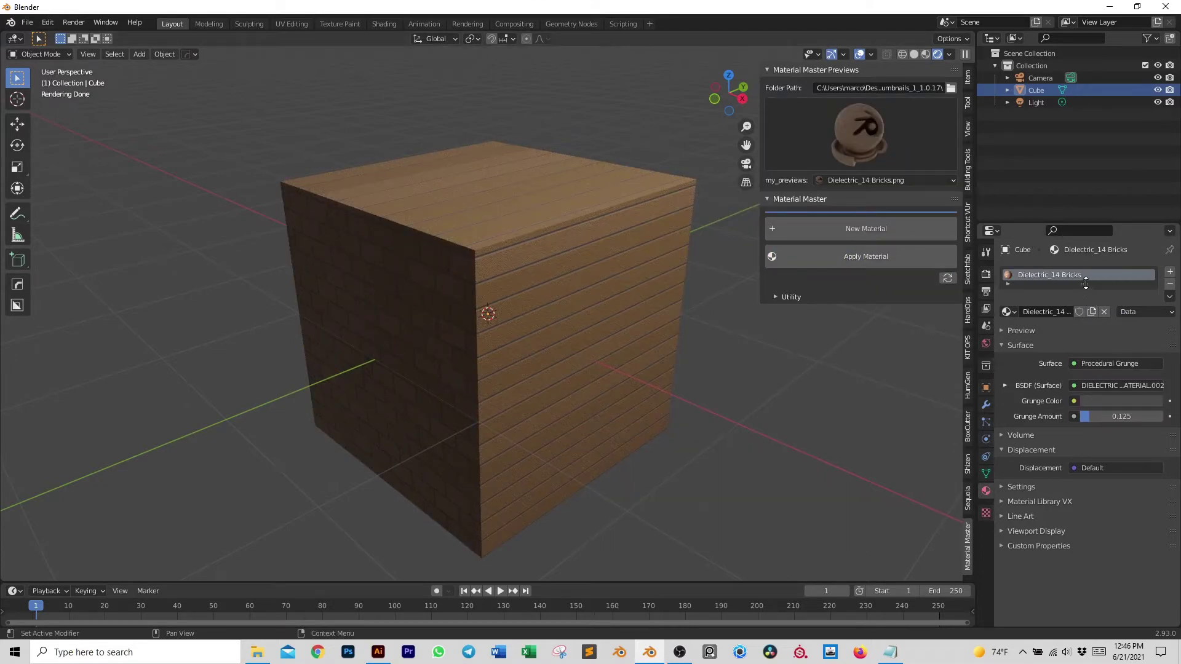
{"action": "middle_click_drag", "start_coordinate": [514, 286], "coordinate": [917, 309]}
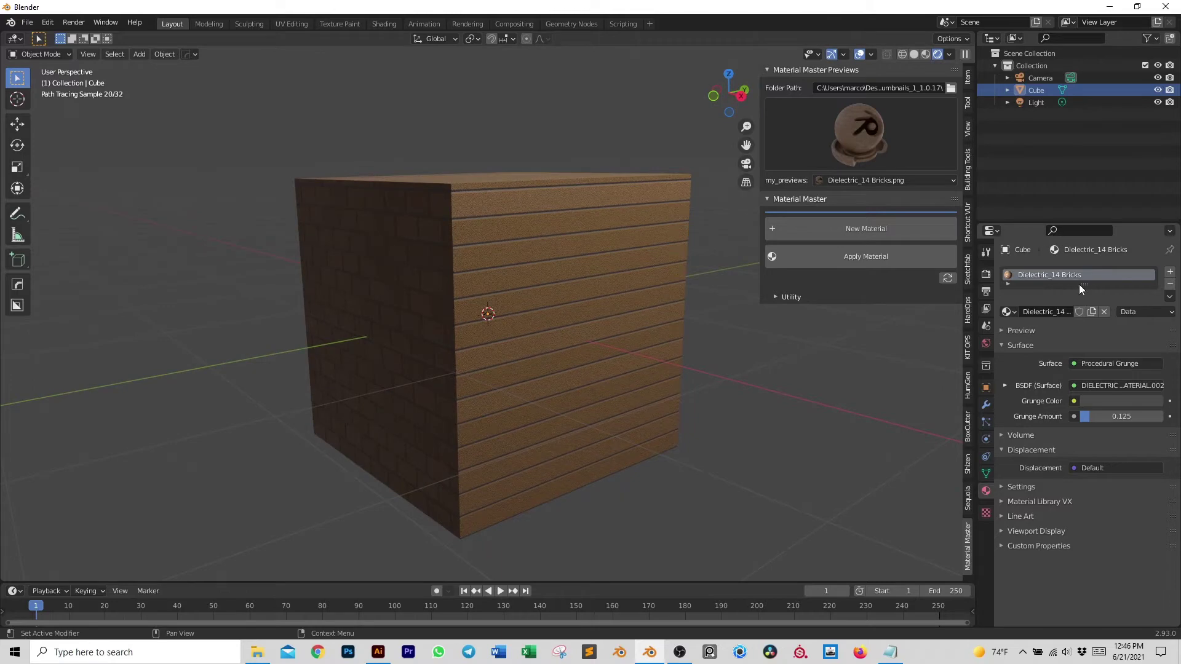
Add two empty material slots to the cube and remove them again
{"action": "left_click", "coordinate": [1169, 273]}
{"action": "left_click", "coordinate": [1169, 273]}
{"action": "left_click", "coordinate": [1170, 286]}
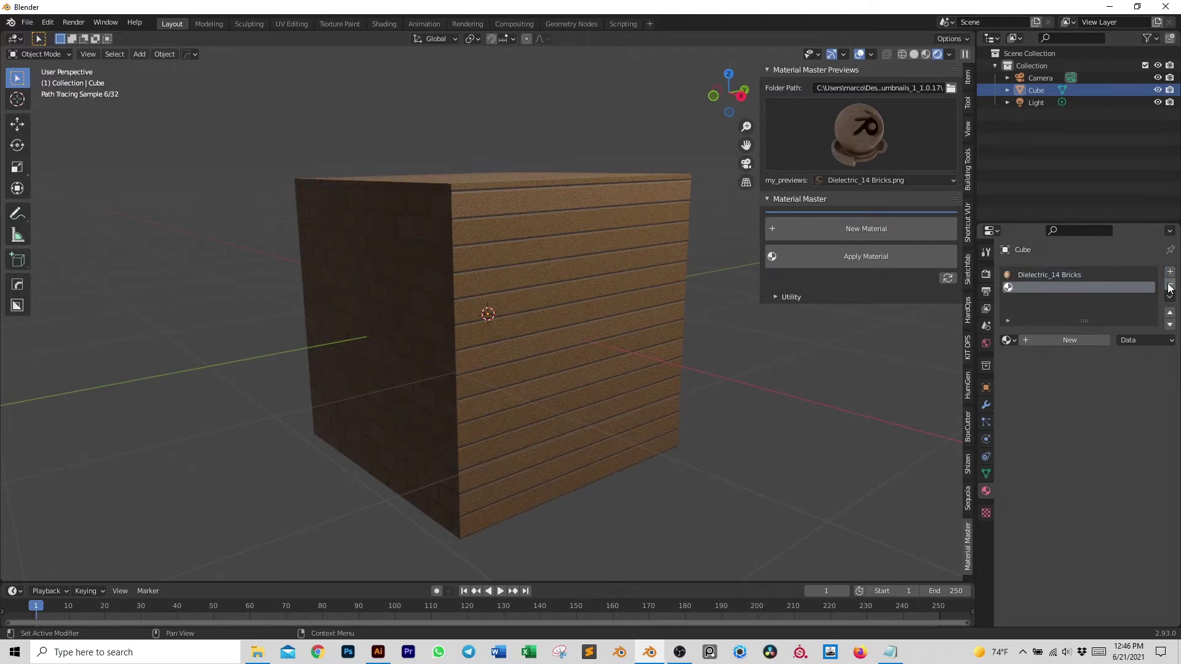
{"action": "left_click", "coordinate": [1170, 286]}
Apply the Gem_04 Emerald library material to the cube and inspect it from several angles
{"action": "middle_click_drag", "start_coordinate": [472, 272], "coordinate": [632, 283]}
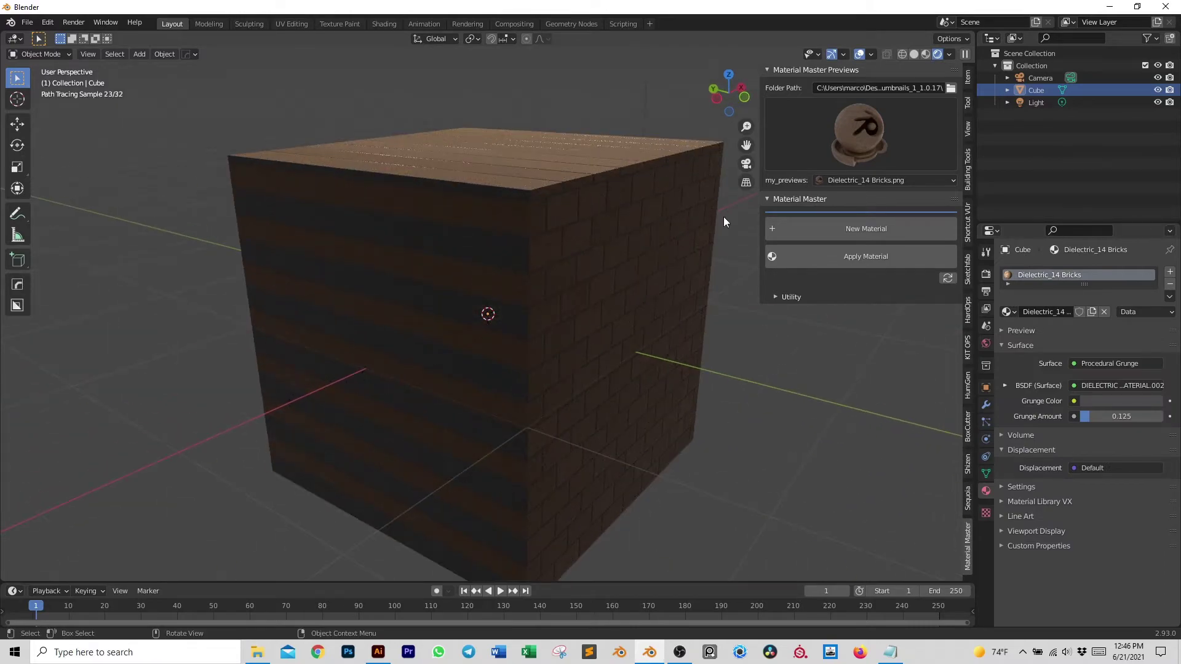
{"action": "left_click", "coordinate": [831, 138]}
{"action": "left_click", "coordinate": [678, 308]}
{"action": "left_click", "coordinate": [821, 255]}
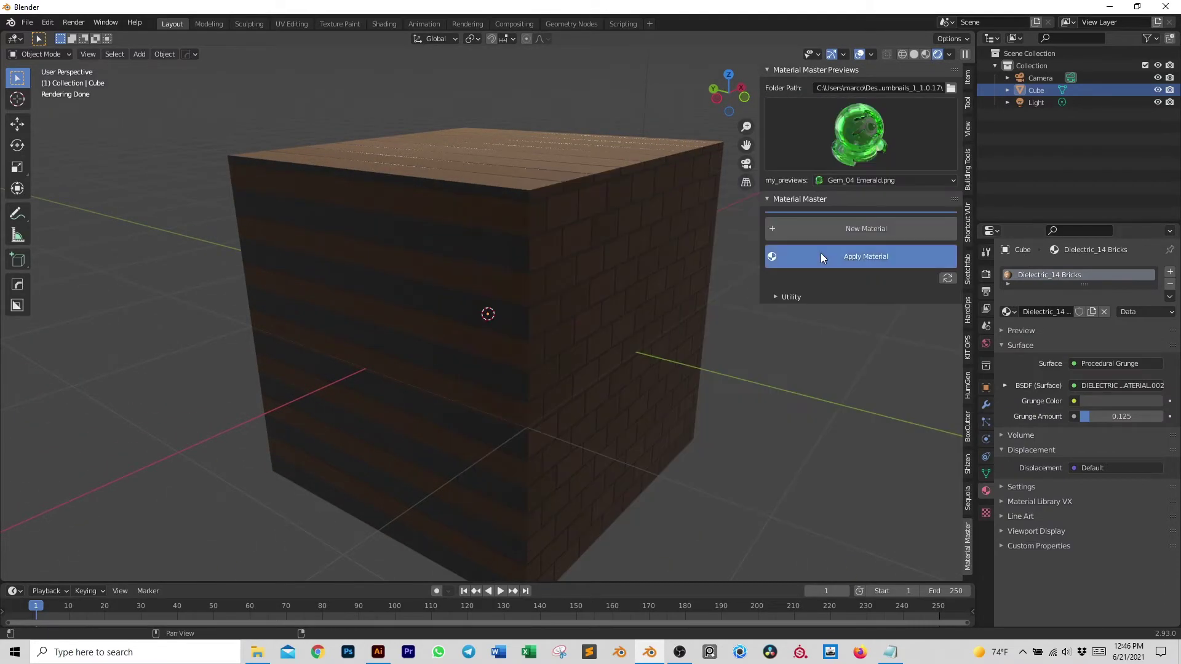
{"action": "scroll", "coordinate": [544, 311], "scroll_direction": "down", "scroll_amount": 4}
{"action": "middle_click_drag", "start_coordinate": [546, 311], "coordinate": [422, 309]}
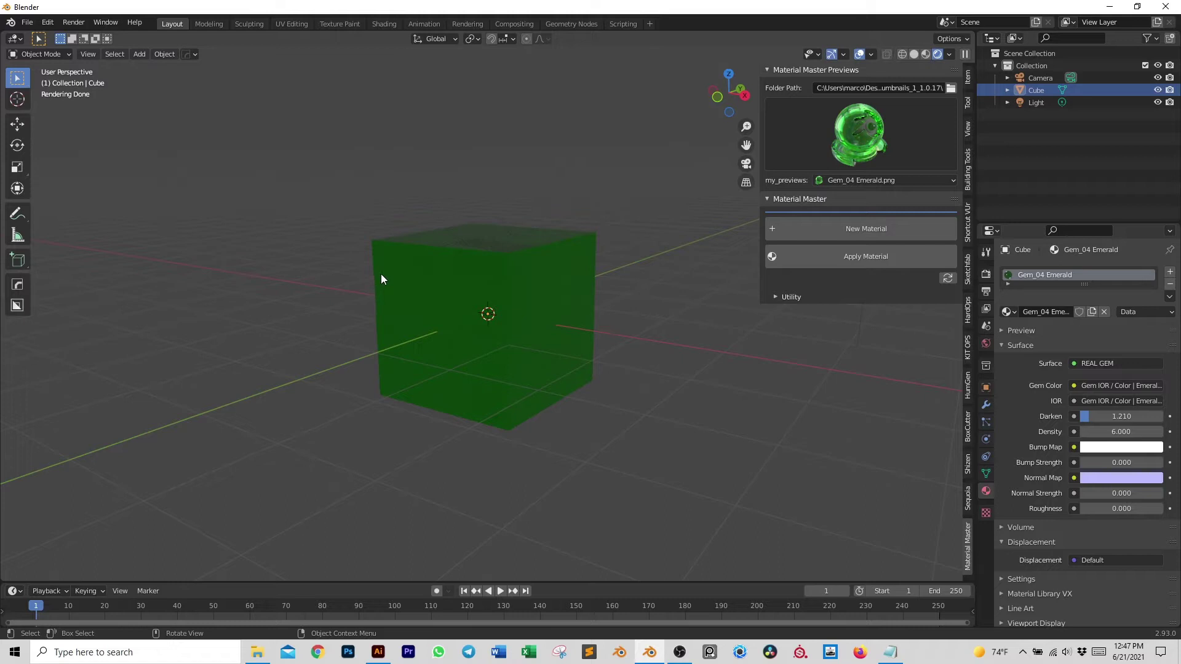
Delete all objects in the scene and add a Monkey mesh
{"action": "key", "text": "a"}
{"action": "key", "text": "x"}
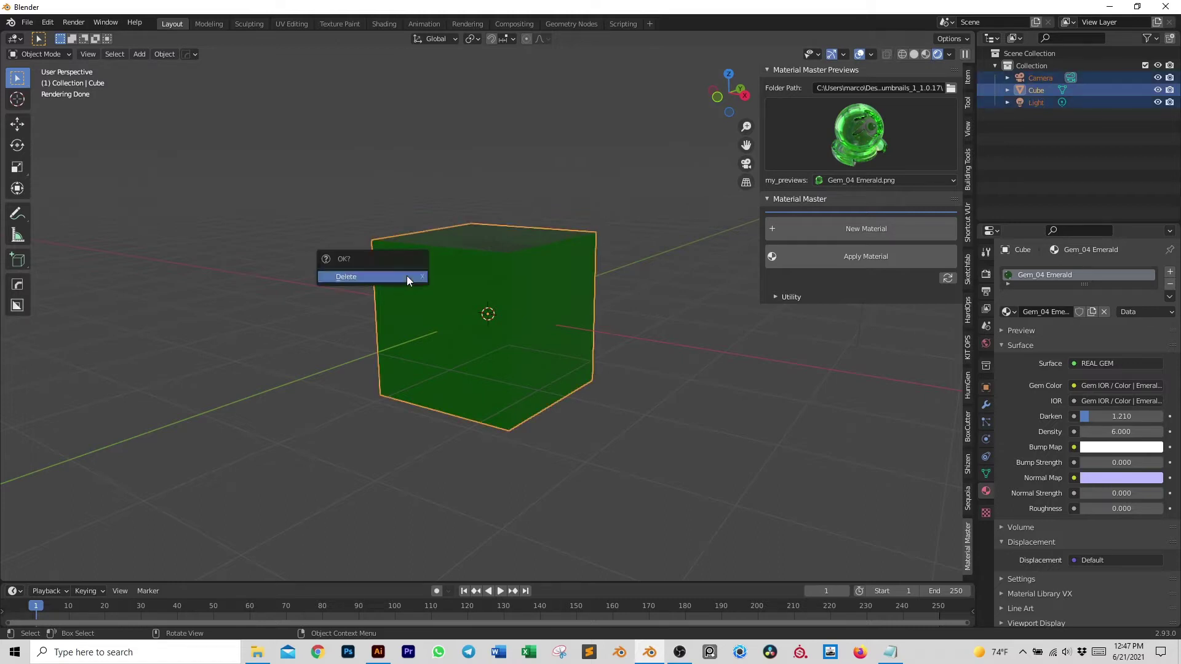
{"action": "left_click", "coordinate": [407, 276]}
{"action": "key", "text": "shift+a"}
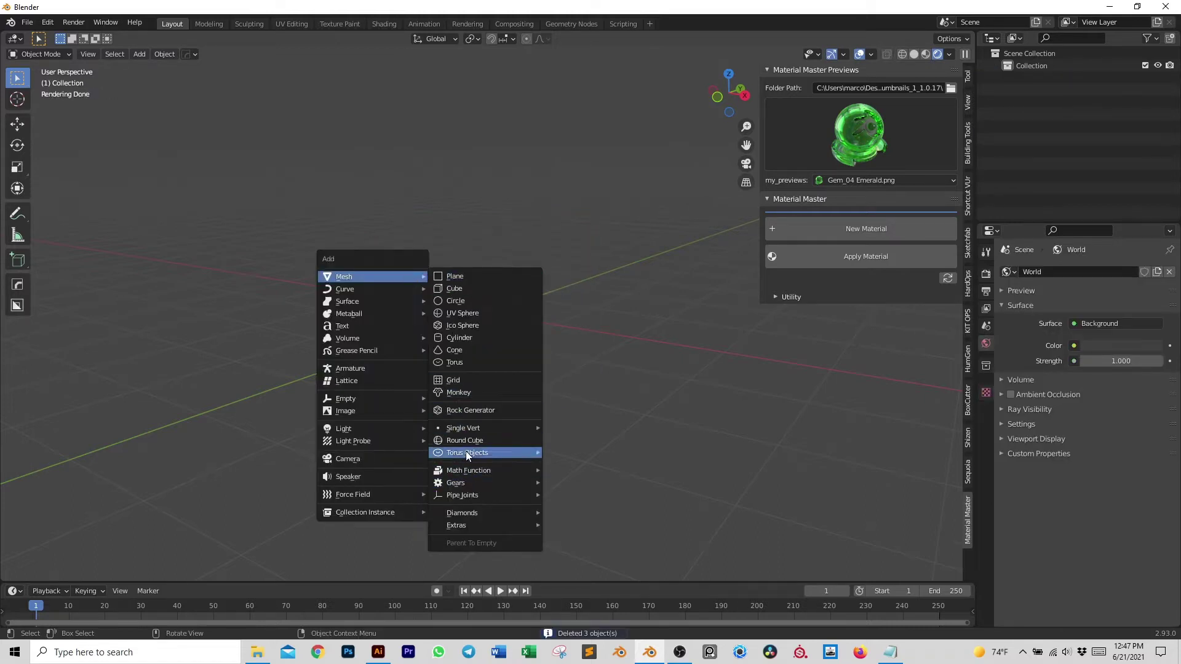
{"action": "left_click", "coordinate": [475, 392]}
{"action": "middle_click_drag", "start_coordinate": [475, 390], "coordinate": [493, 320]}
Add a Subdivision Surface modifier to the monkey head and shade it smooth
{"action": "key", "text": "shift+q"}
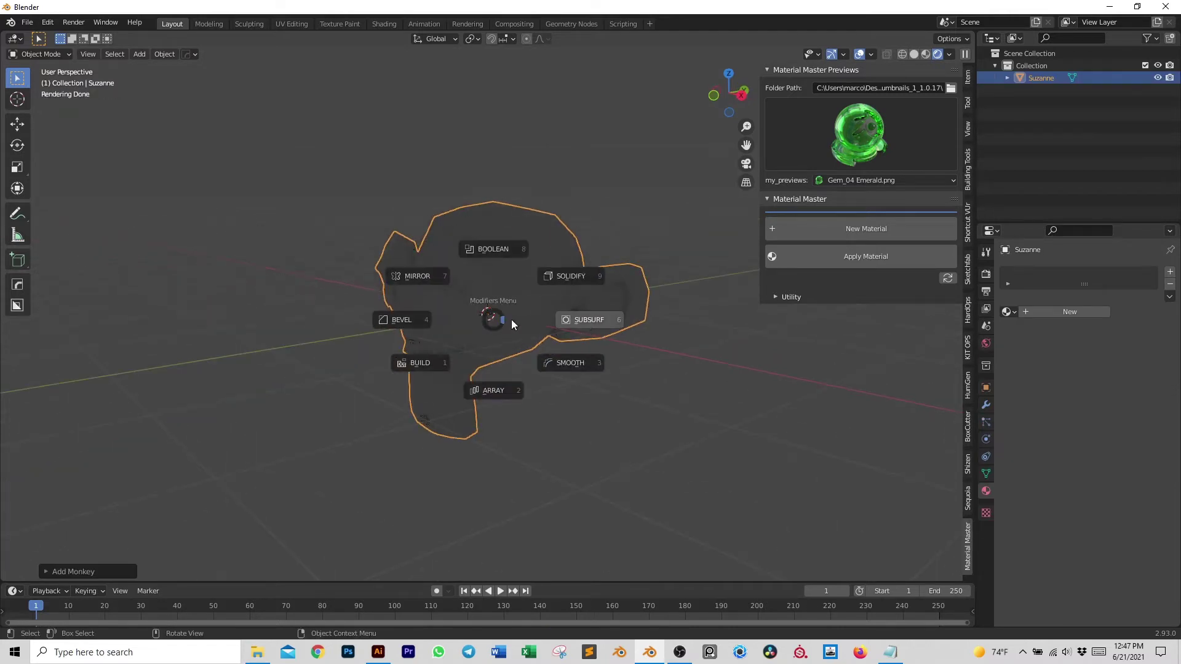
{"action": "left_click", "coordinate": [587, 317]}
{"action": "right_click", "coordinate": [588, 315]}
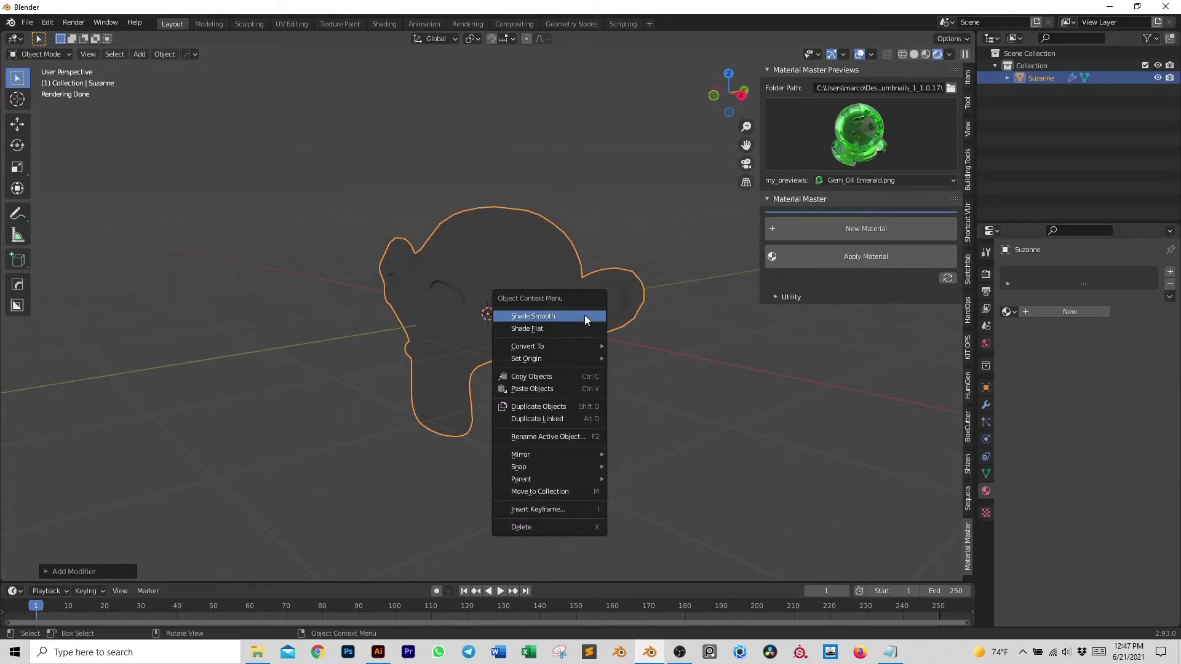
{"action": "left_click", "coordinate": [584, 316]}
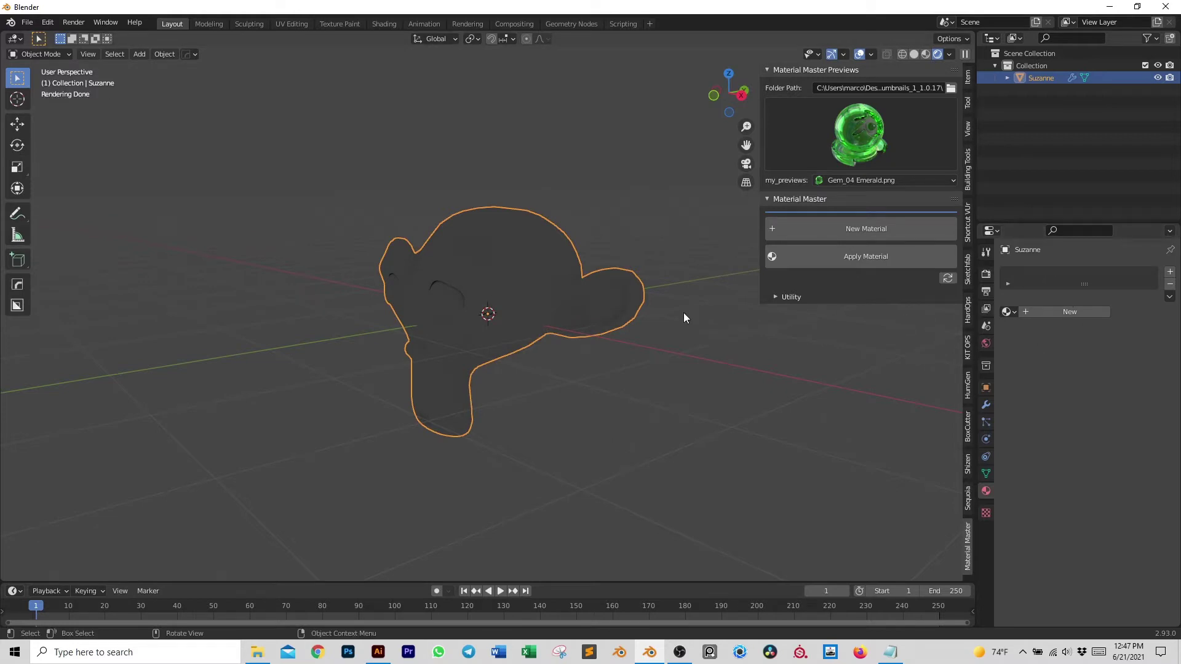
Tilt the monkey head backward by rotating it freely around the global X axis
{"action": "key", "text": "r"}
{"action": "key", "text": "x"}
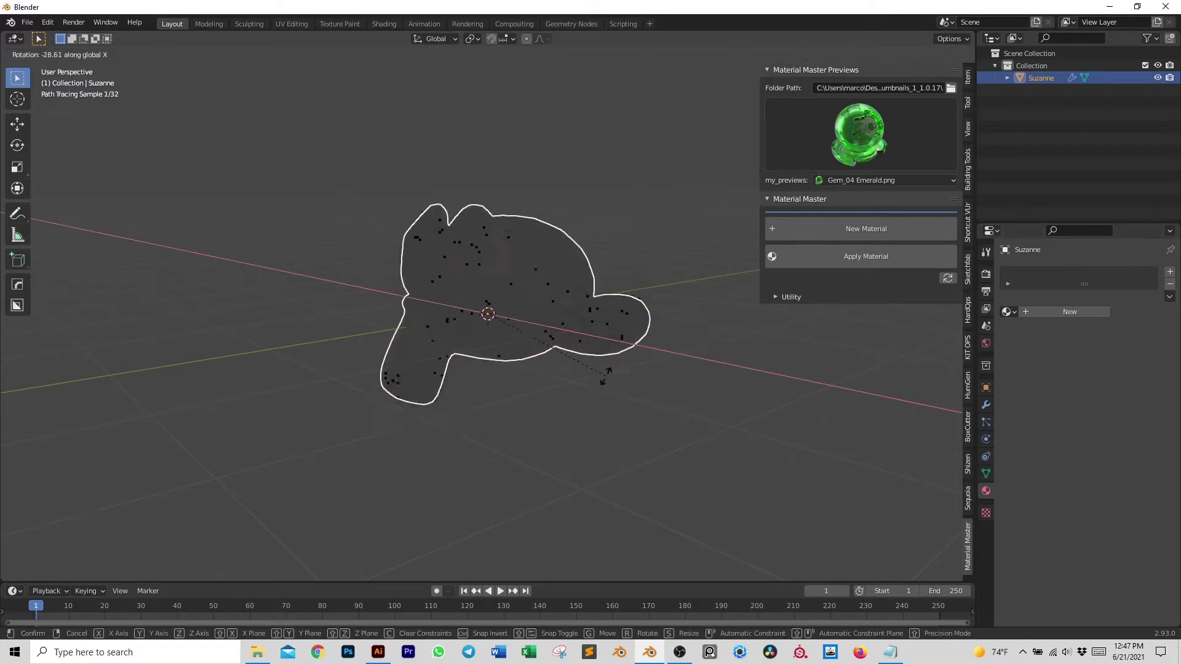
{"action": "left_click", "coordinate": [574, 354]}
{"action": "middle_click_drag", "start_coordinate": [574, 354], "coordinate": [652, 351]}
Apply Gem_04 Emerald to the monkey head, inspect it, and replace it with Dielectric_07 Clean Blue Camouflage
{"action": "left_click", "coordinate": [874, 240]}
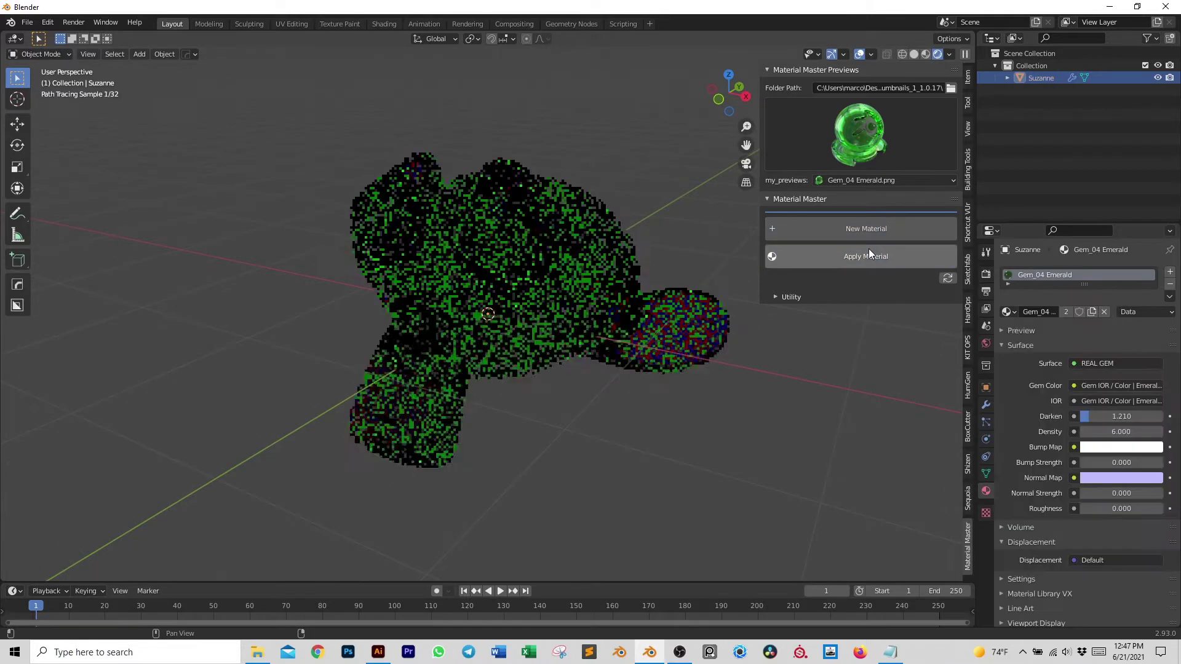
{"action": "middle_click_drag", "start_coordinate": [618, 334], "coordinate": [596, 331]}
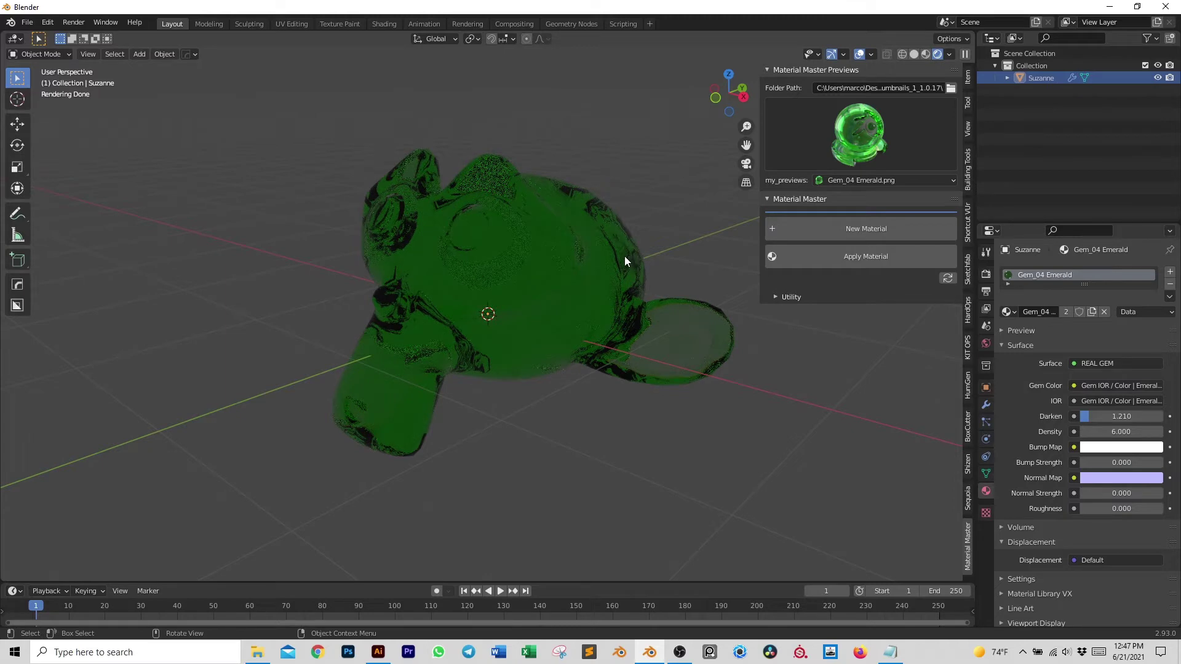
{"action": "left_click", "coordinate": [849, 135]}
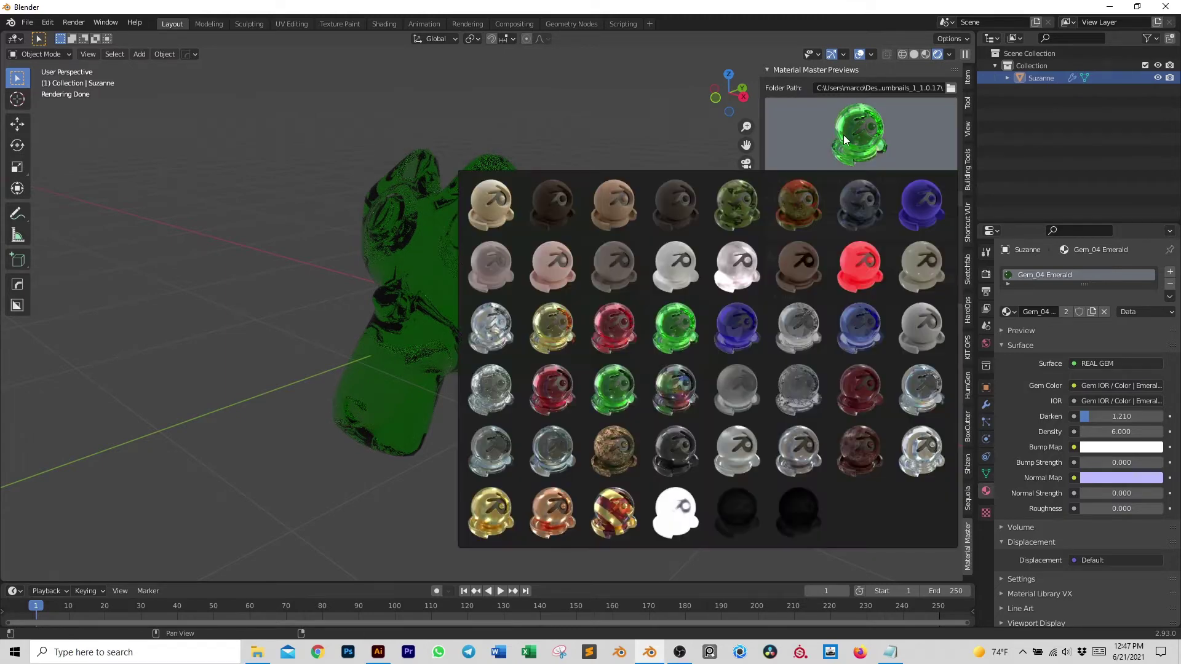
{"action": "left_click", "coordinate": [860, 220]}
{"action": "left_click", "coordinate": [861, 257]}
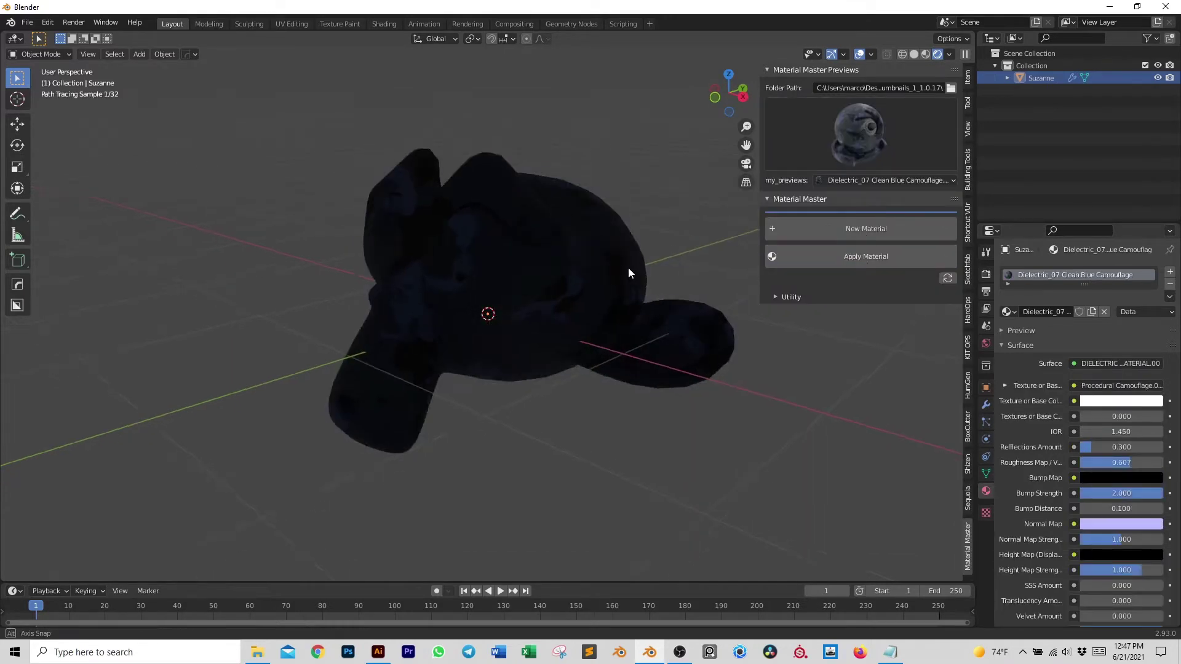
Brighten the world background color from dark gray to near white to light the monkey head
{"action": "left_click", "coordinate": [986, 343]}
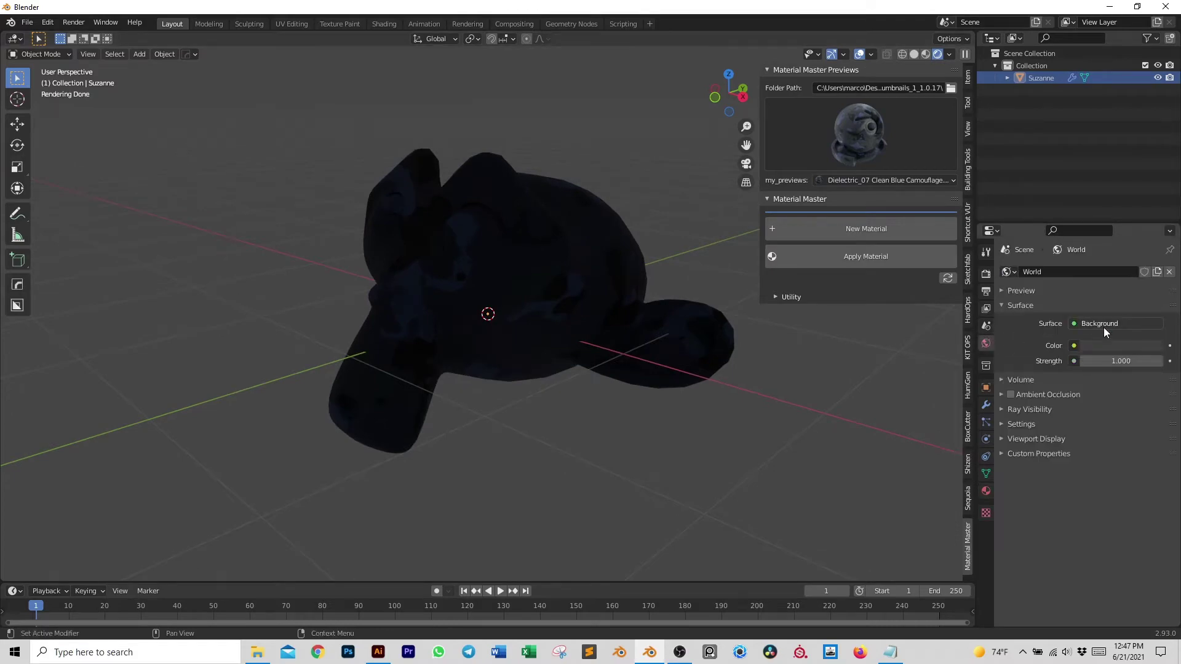
{"action": "left_click", "coordinate": [1119, 346]}
{"action": "left_click_drag", "start_coordinate": [1159, 234], "coordinate": [1159, 172]}
{"action": "middle_click_drag", "start_coordinate": [484, 349], "coordinate": [494, 349]}
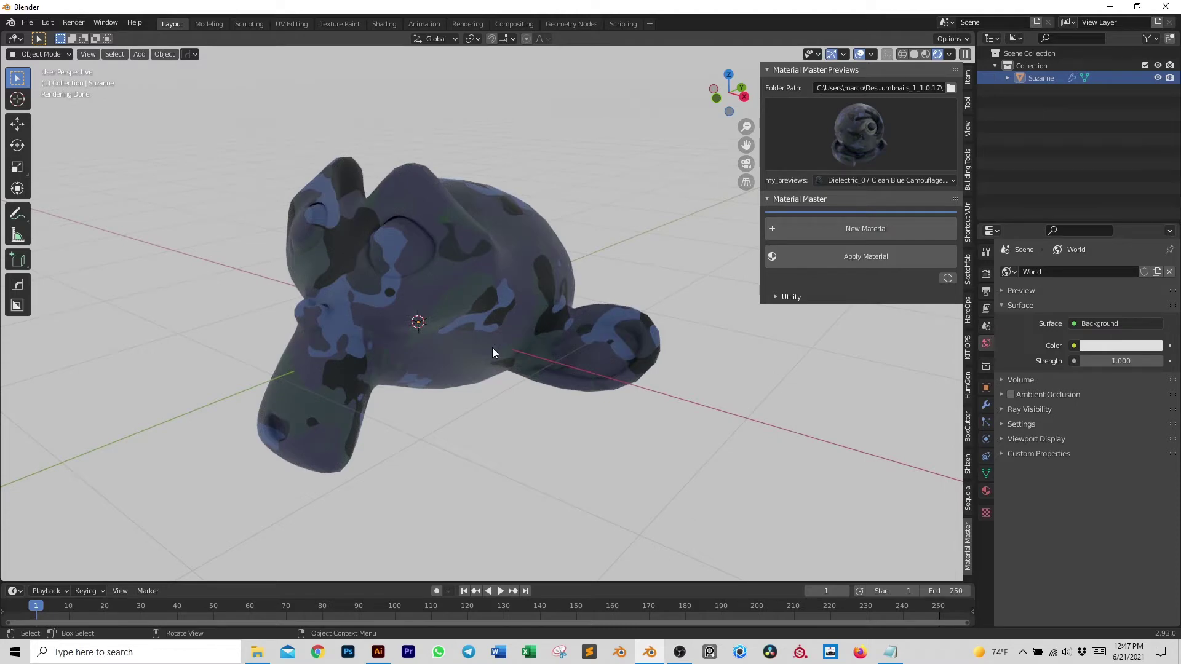
Review the camouflage material's parameters and set its procedural texture Scale to 10
{"action": "left_click", "coordinate": [986, 491]}
{"action": "scroll", "coordinate": [1100, 458], "scroll_direction": "down", "scroll_amount": 10}
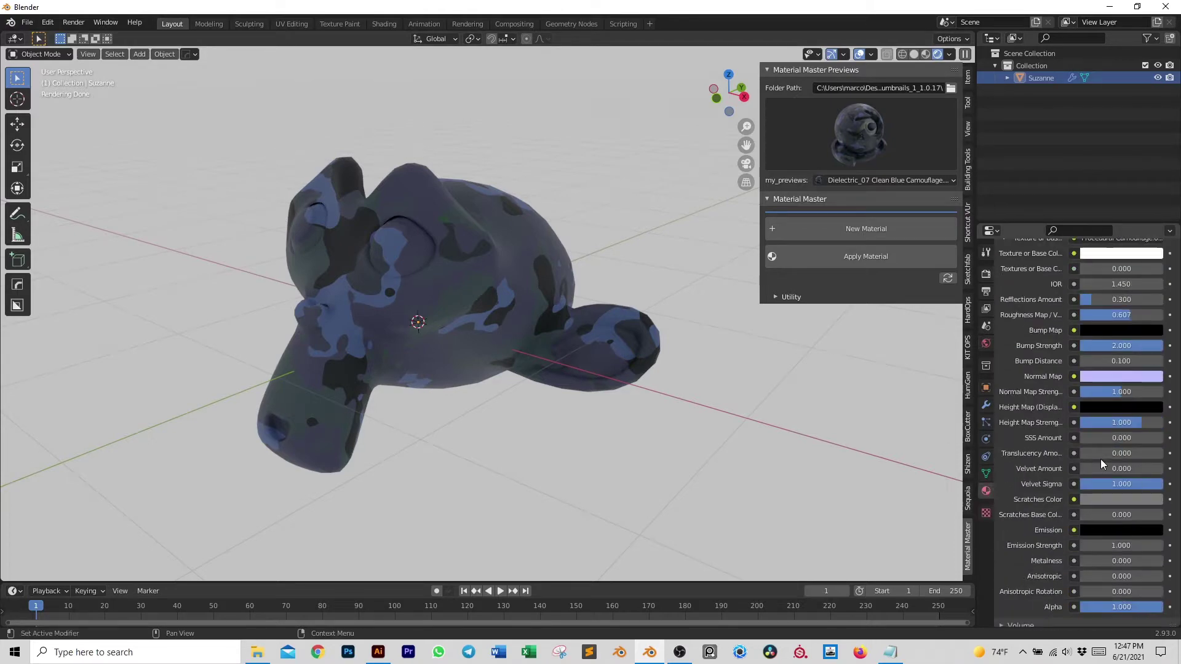
{"action": "scroll", "coordinate": [1089, 461], "scroll_direction": "up", "scroll_amount": 10}
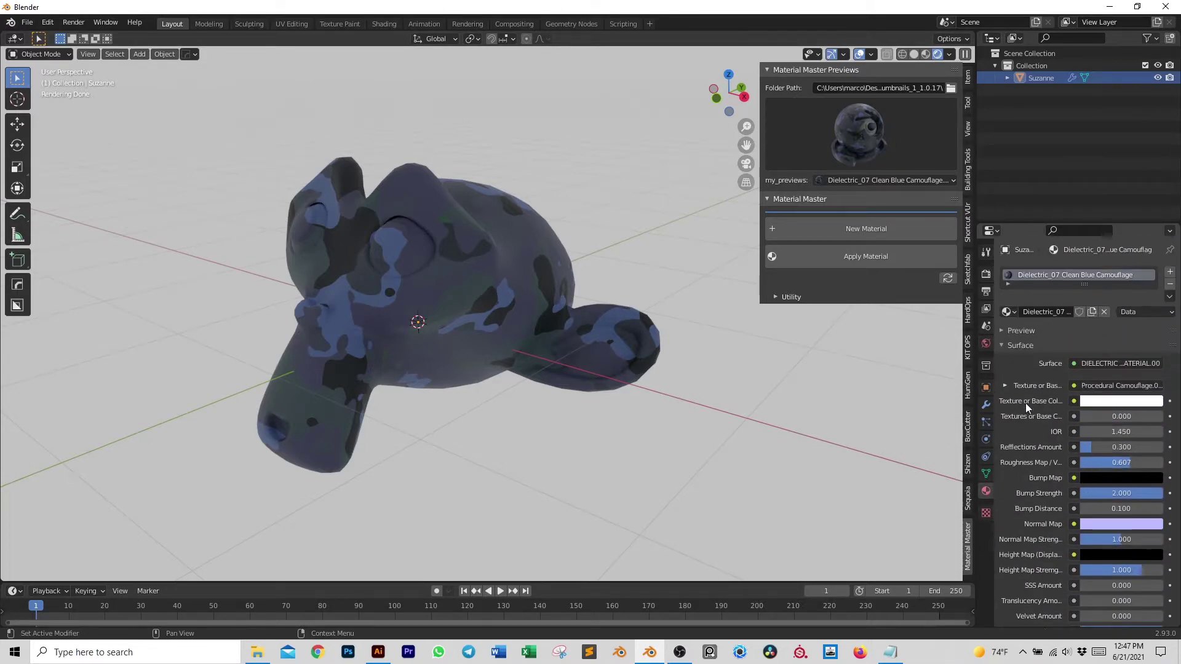
{"action": "left_click", "coordinate": [1005, 384]}
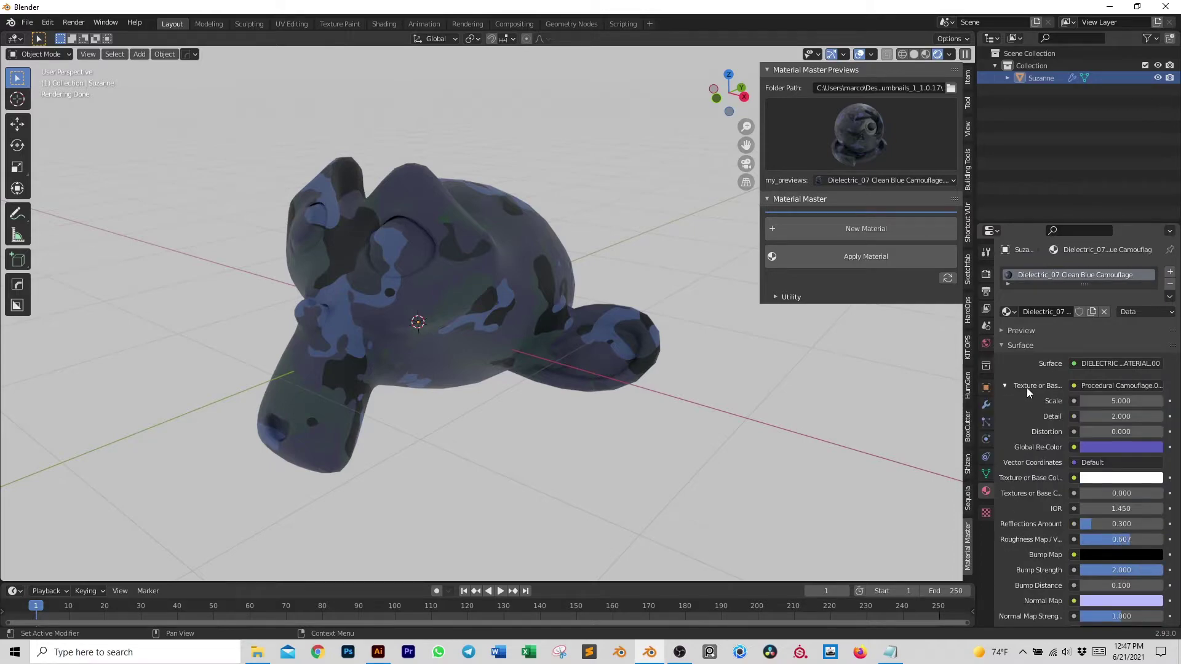
{"action": "mouse_move", "coordinate": [1122, 400]}
{"action": "left_mouse_down"}
{"action": "mouse_move", "coordinate": [1080, 400]}
{"action": "mouse_move", "coordinate": [1121, 401]}
{"action": "left_mouse_up"}
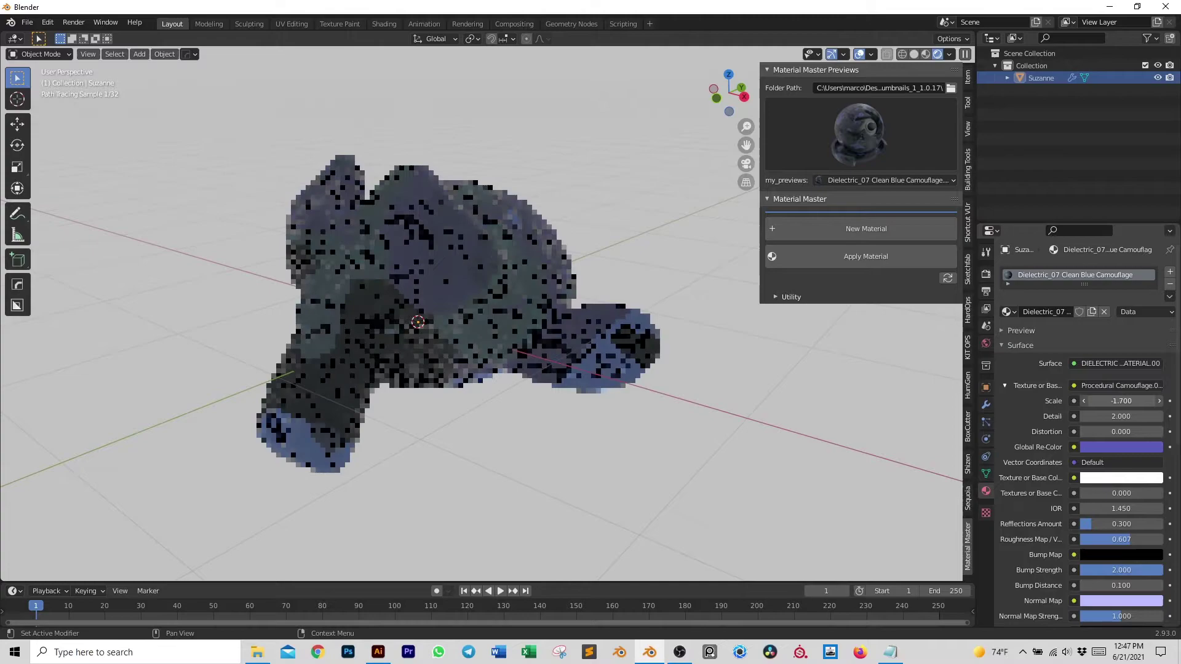
{"action": "mouse_move", "coordinate": [505, 295]}
{"action": "middle_mouse_down"}
{"action": "mouse_move", "coordinate": [523, 302]}
{"action": "mouse_move", "coordinate": [488, 312]}
{"action": "mouse_move", "coordinate": [529, 307]}
{"action": "middle_mouse_up"}
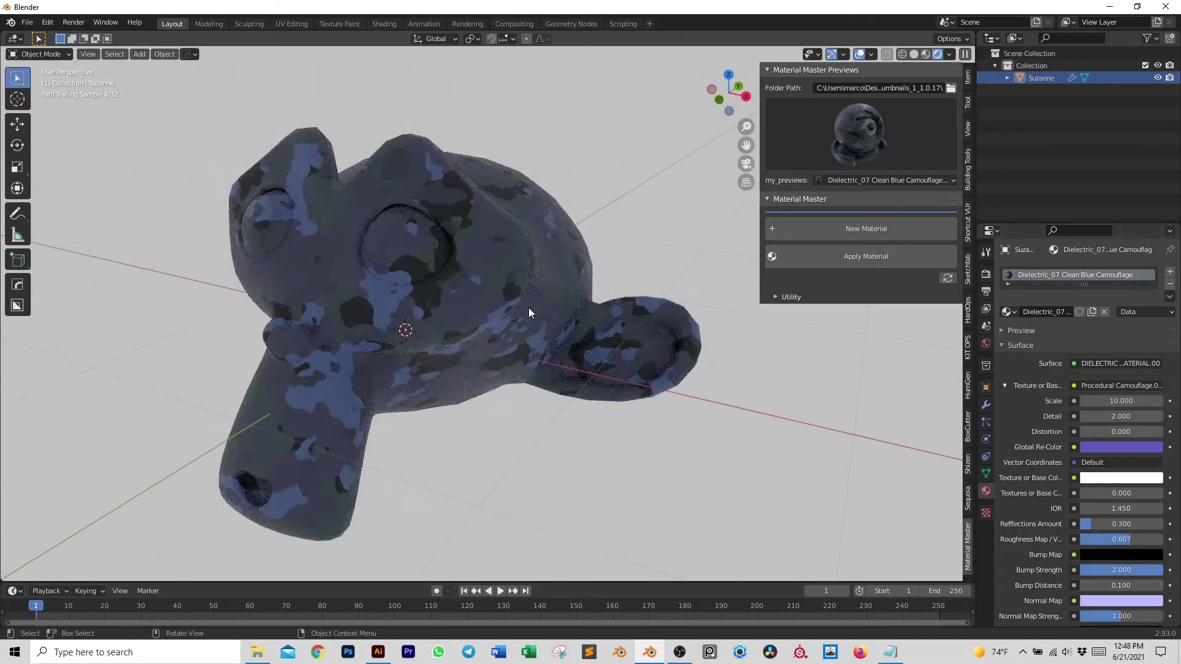
{"action": "scroll", "coordinate": [537, 319], "scroll_direction": "up", "scroll_amount": 2}
Apply the Dielectric_03 Parquet 1 library material to the monkey head and reveal its procedural texture settings
{"action": "left_click", "coordinate": [866, 131]}
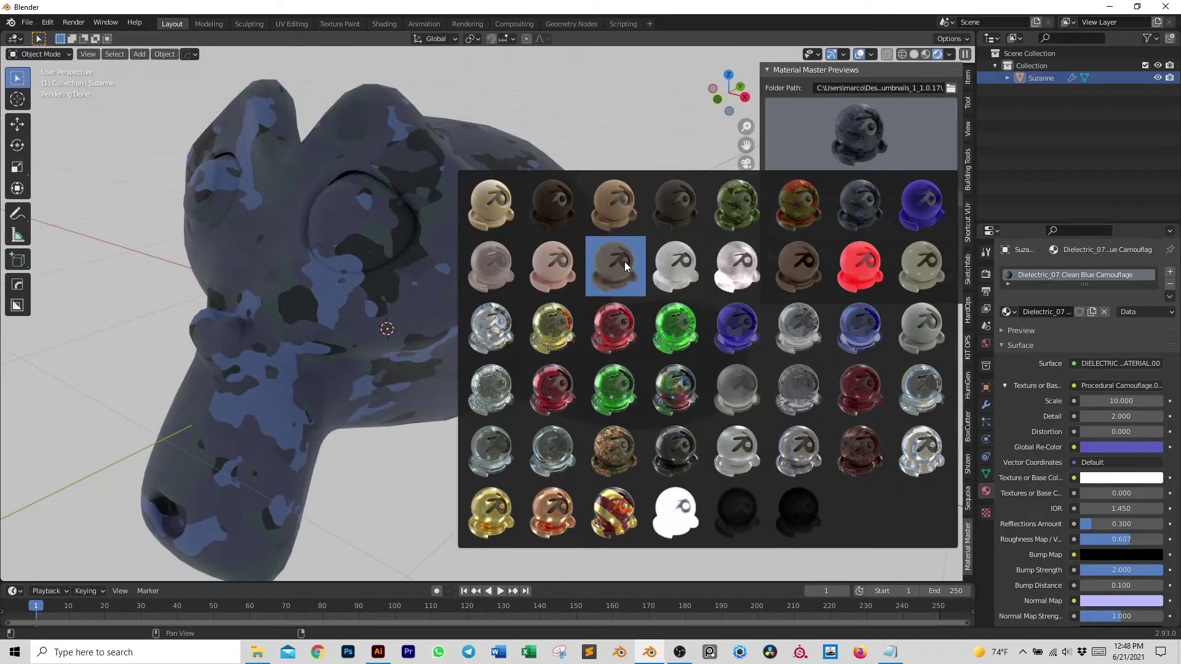
{"action": "left_click", "coordinate": [611, 205]}
{"action": "left_click", "coordinate": [848, 263]}
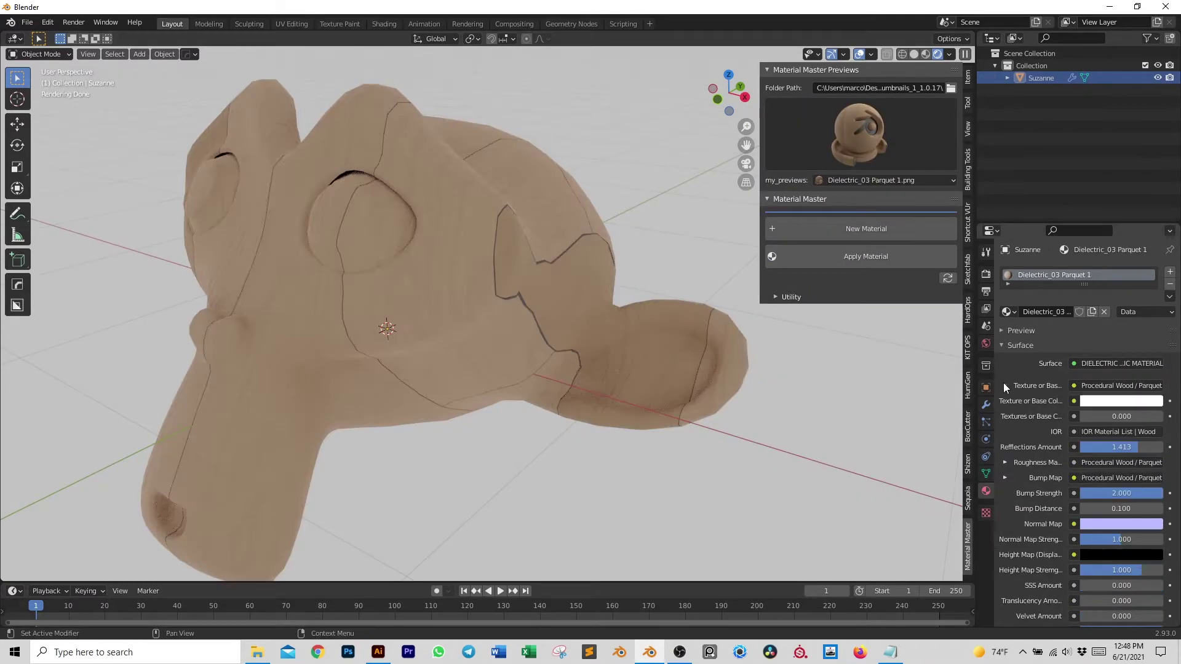
{"action": "scroll", "coordinate": [537, 308], "scroll_direction": "down", "scroll_amount": 3}
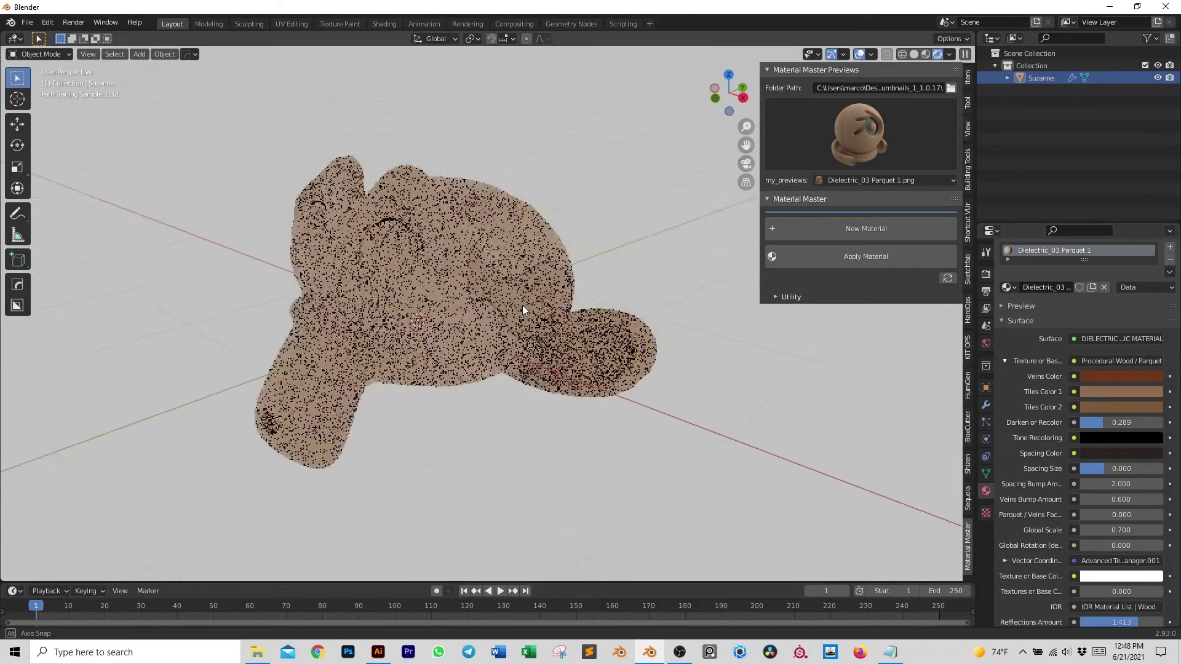
Set the parquet texture's Veins Color to purple and its Tiles Color 1 to crimson
{"action": "left_click", "coordinate": [1104, 378]}
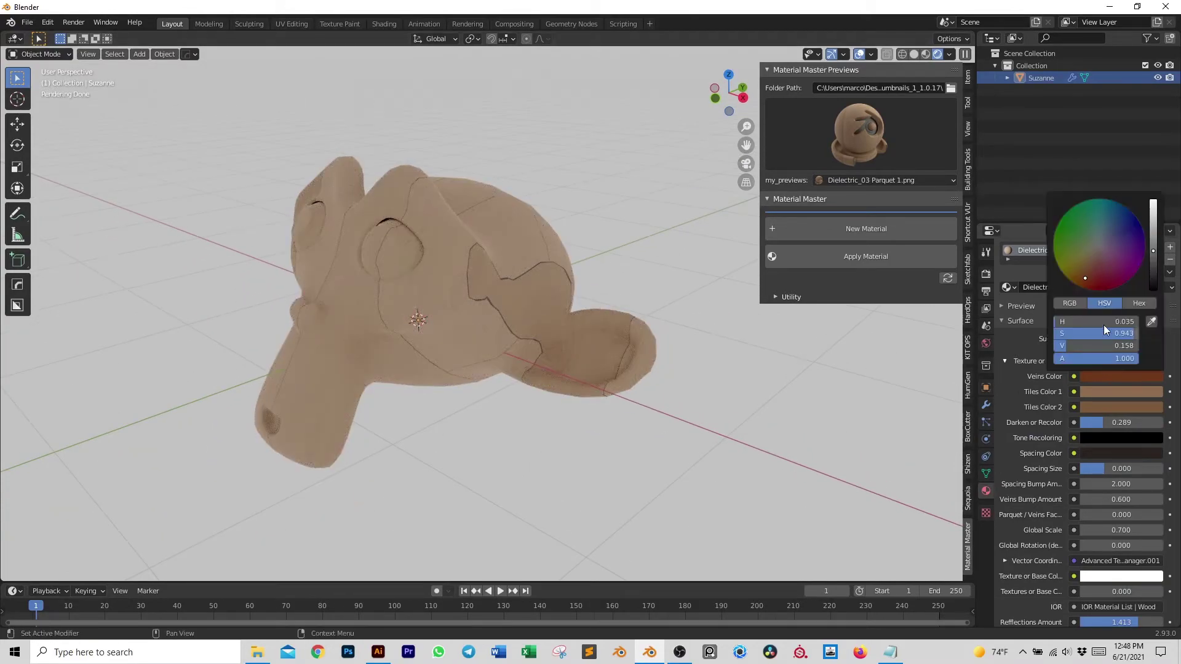
{"action": "left_click_drag", "start_coordinate": [1104, 322], "coordinate": [1119, 322]}
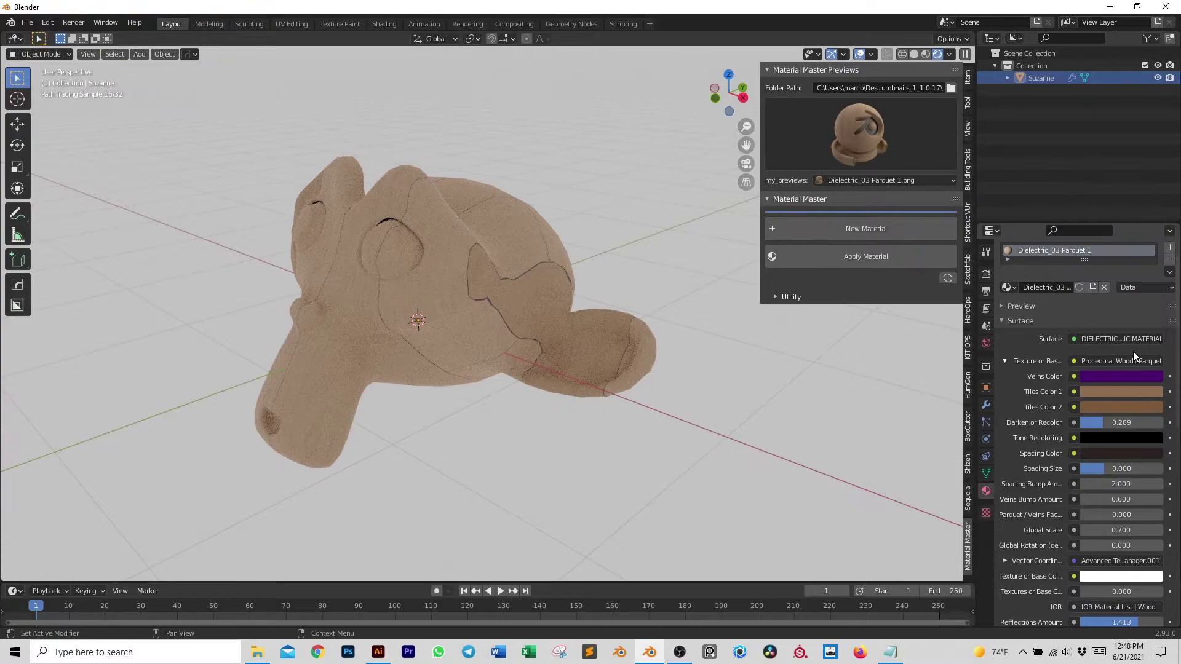
{"action": "left_click", "coordinate": [1109, 391]}
{"action": "left_click_drag", "start_coordinate": [1098, 302], "coordinate": [1061, 250]}
Set the parquet texture's Tiles Color 2 to teal and change its Tiles Color 1 to blue
{"action": "left_click", "coordinate": [1095, 406]}
{"action": "scroll", "coordinate": [463, 311], "scroll_direction": "up", "scroll_amount": 1}
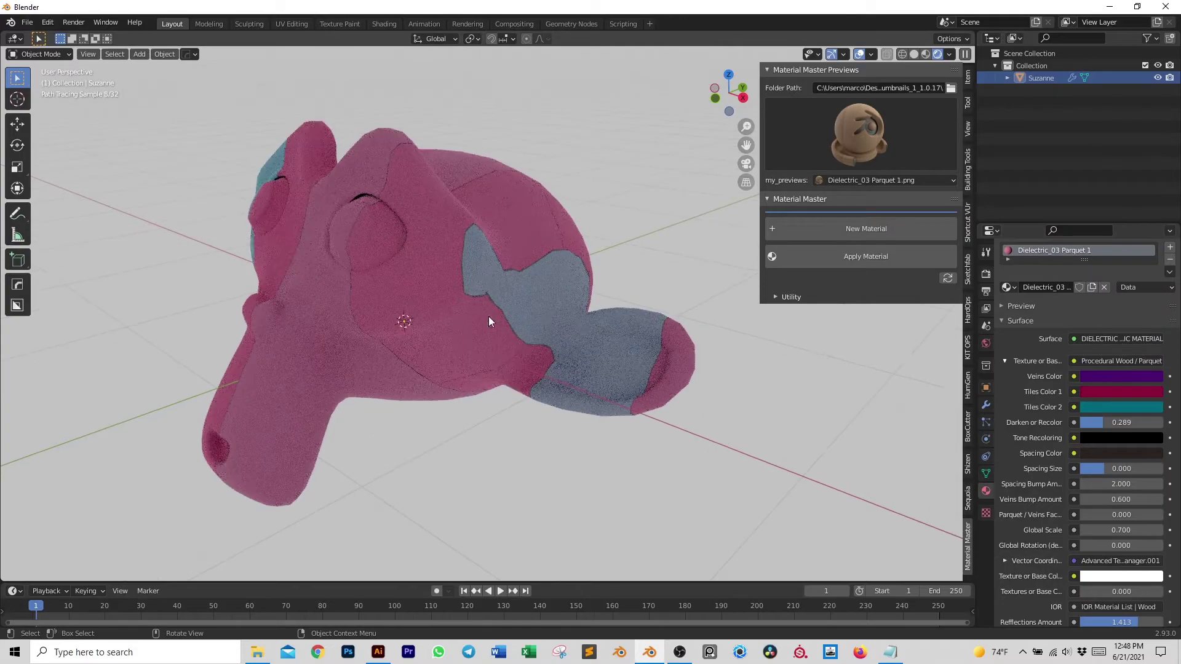
{"action": "left_click", "coordinate": [1138, 392]}
{"action": "left_click_drag", "start_coordinate": [1099, 272], "coordinate": [1074, 289]}
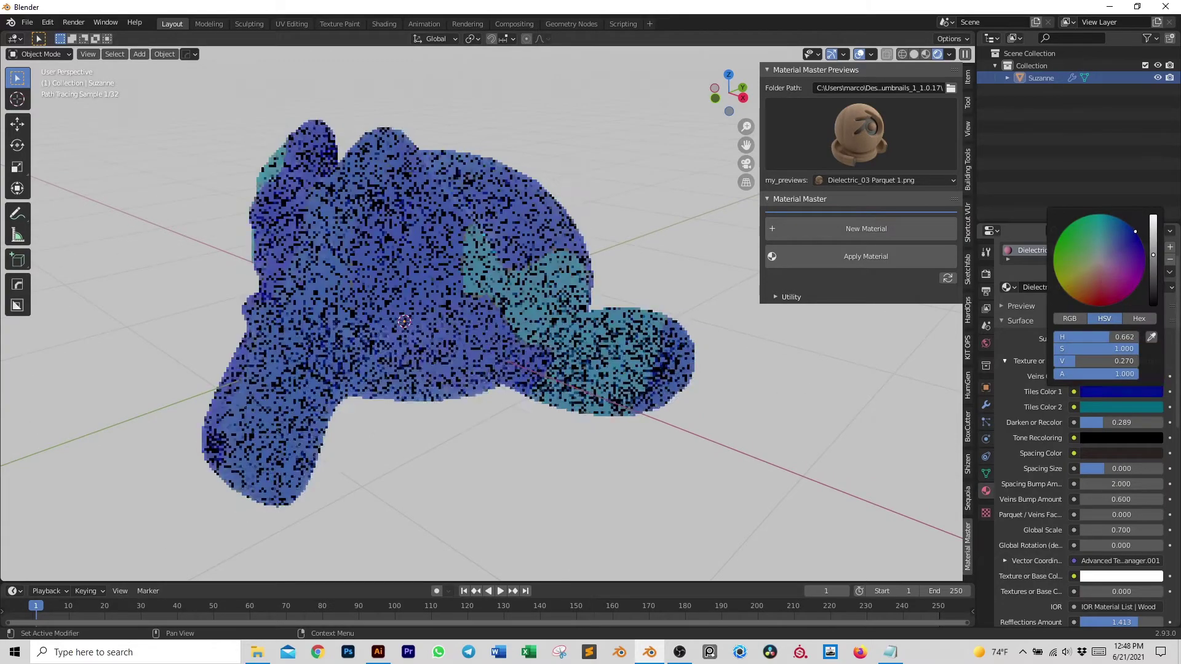
{"action": "scroll", "coordinate": [538, 358], "scroll_direction": "down", "scroll_amount": 1}
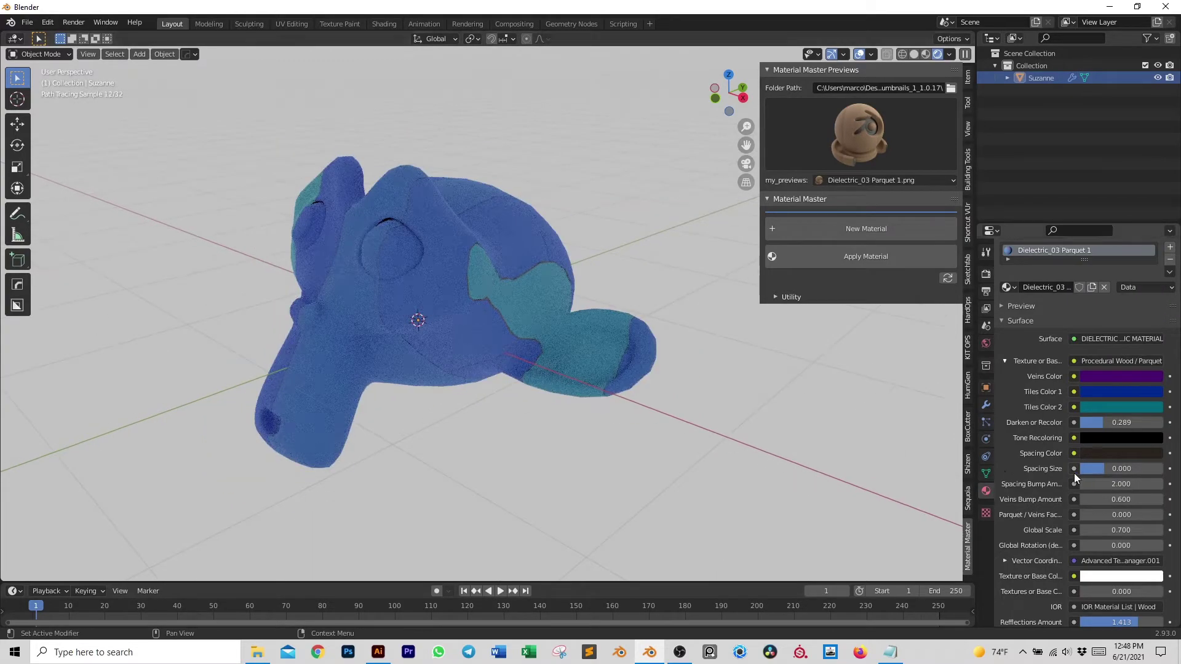
{"action": "scroll", "coordinate": [1079, 474], "scroll_direction": "down", "scroll_amount": 1}
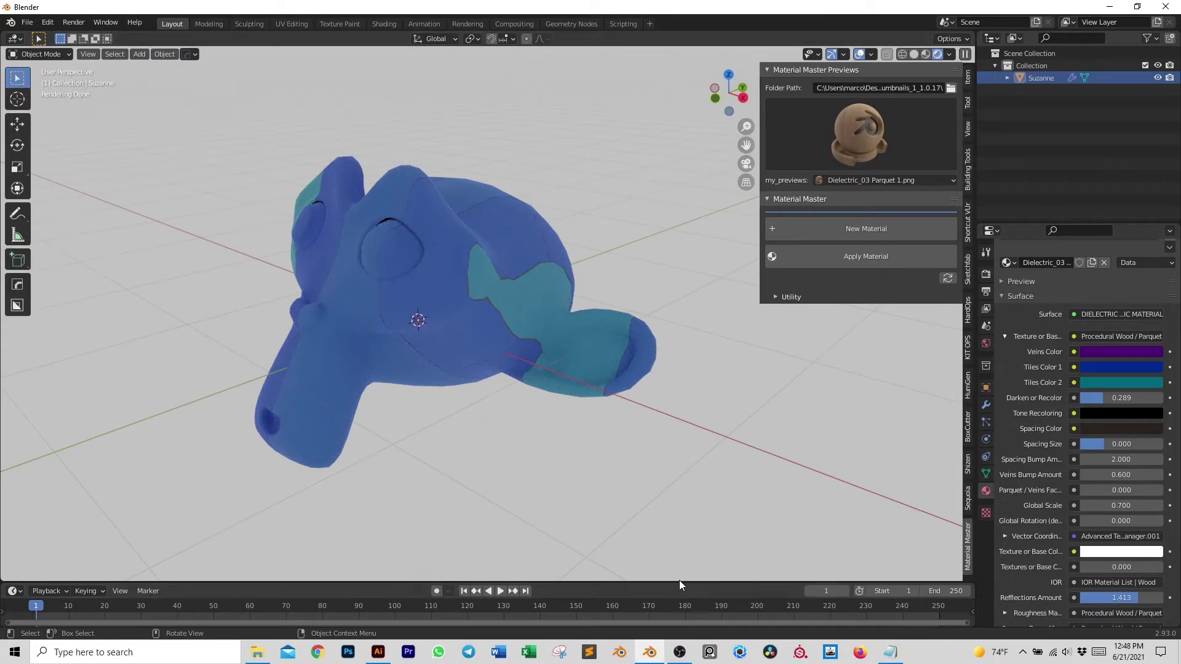
Enlarge the timeline area and turn it into a Shader Editor showing the Dielectric_03 Parquet 1 node tree
{"action": "left_click_drag", "start_coordinate": [678, 580], "coordinate": [679, 312]}
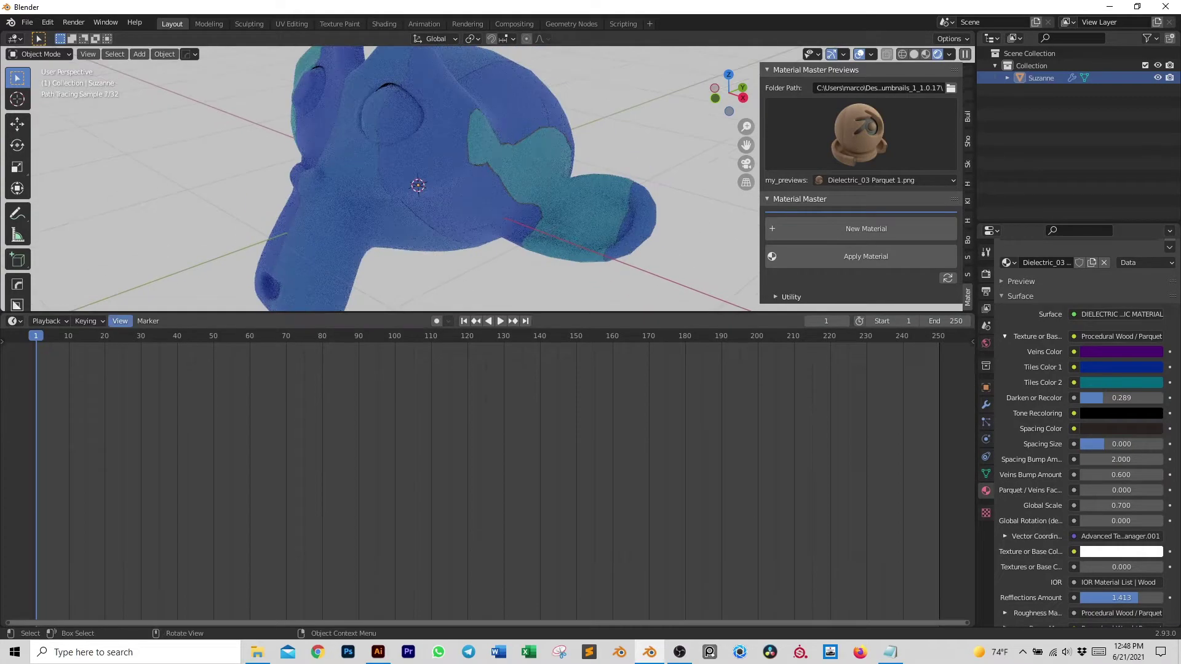
{"action": "left_click", "coordinate": [14, 320]}
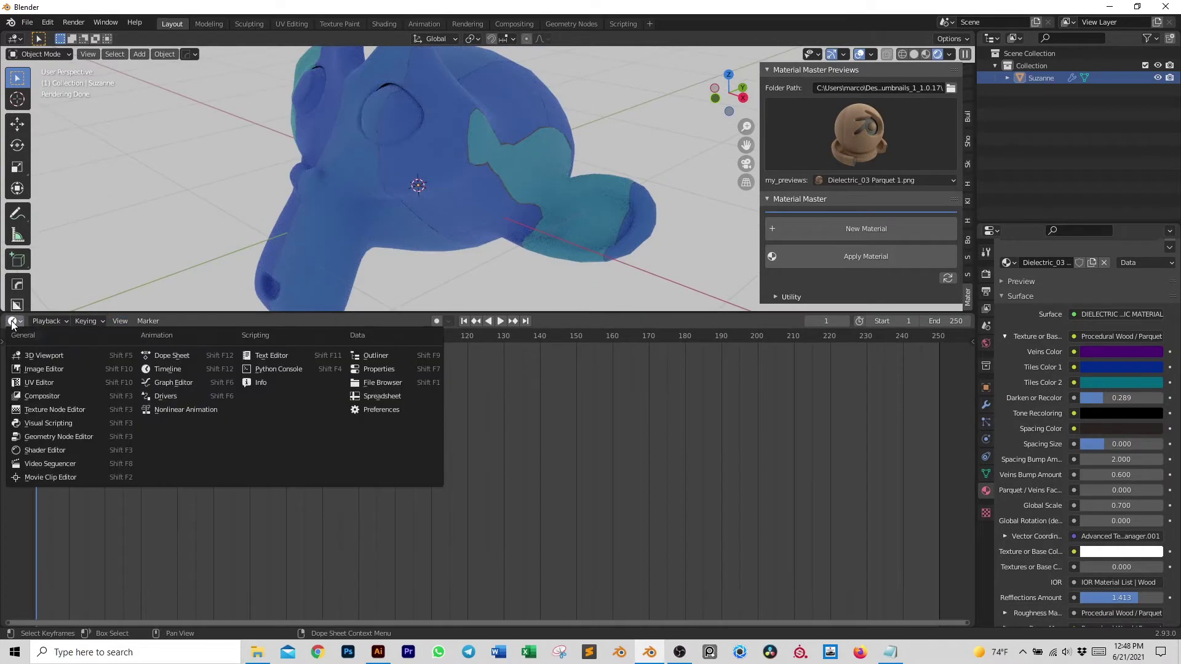
{"action": "left_click", "coordinate": [45, 450]}
{"action": "scroll", "coordinate": [483, 467], "scroll_direction": "down", "scroll_amount": 5}
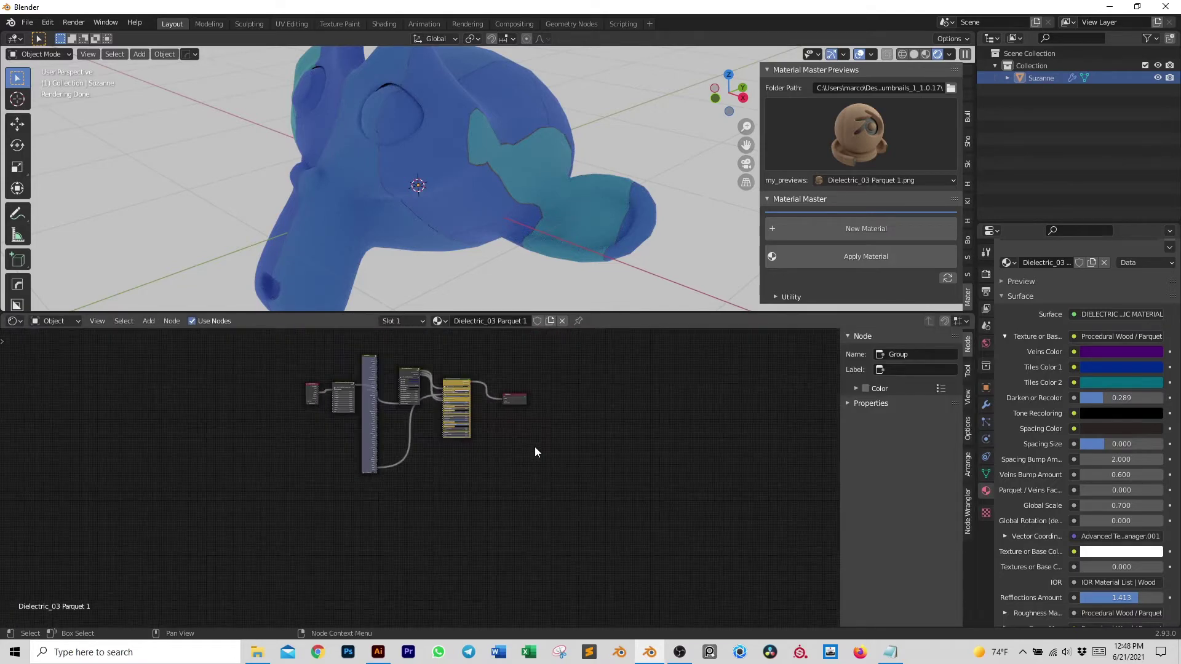
{"action": "scroll", "coordinate": [534, 452], "scroll_direction": "up", "scroll_amount": 5}
{"action": "scroll", "coordinate": [707, 524], "scroll_direction": "down", "scroll_amount": 1}
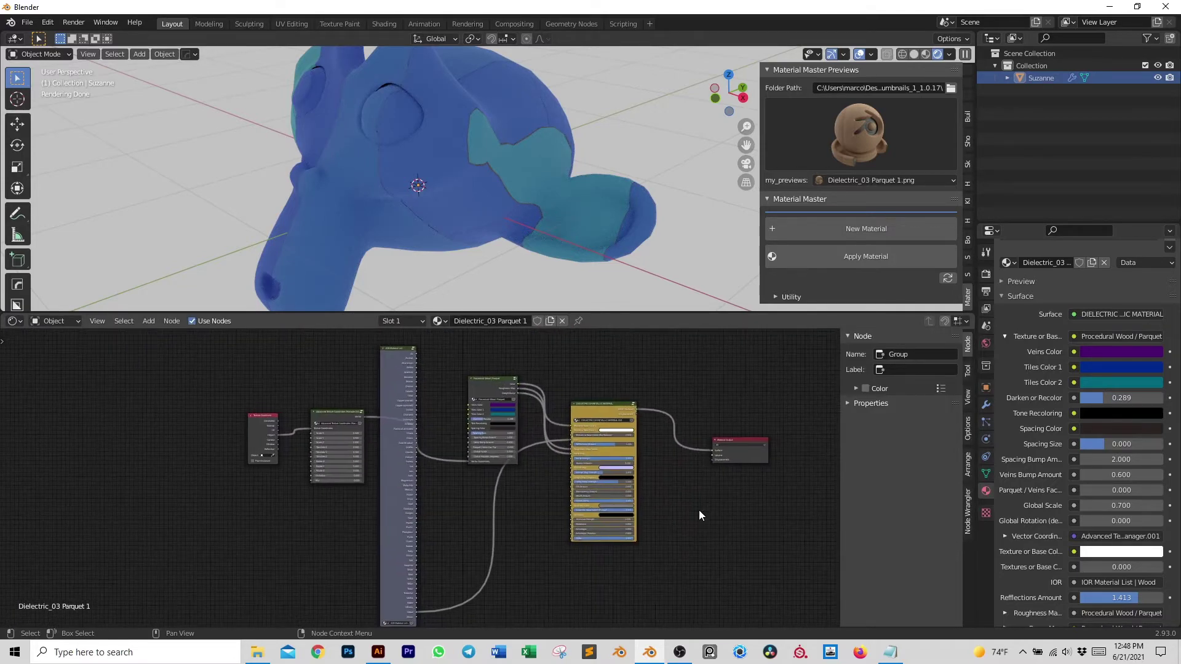
Set the Spacing Size on the Procedural Wood / Parquet node to 0.001
{"action": "scroll", "coordinate": [572, 468], "scroll_direction": "up", "scroll_amount": 3}
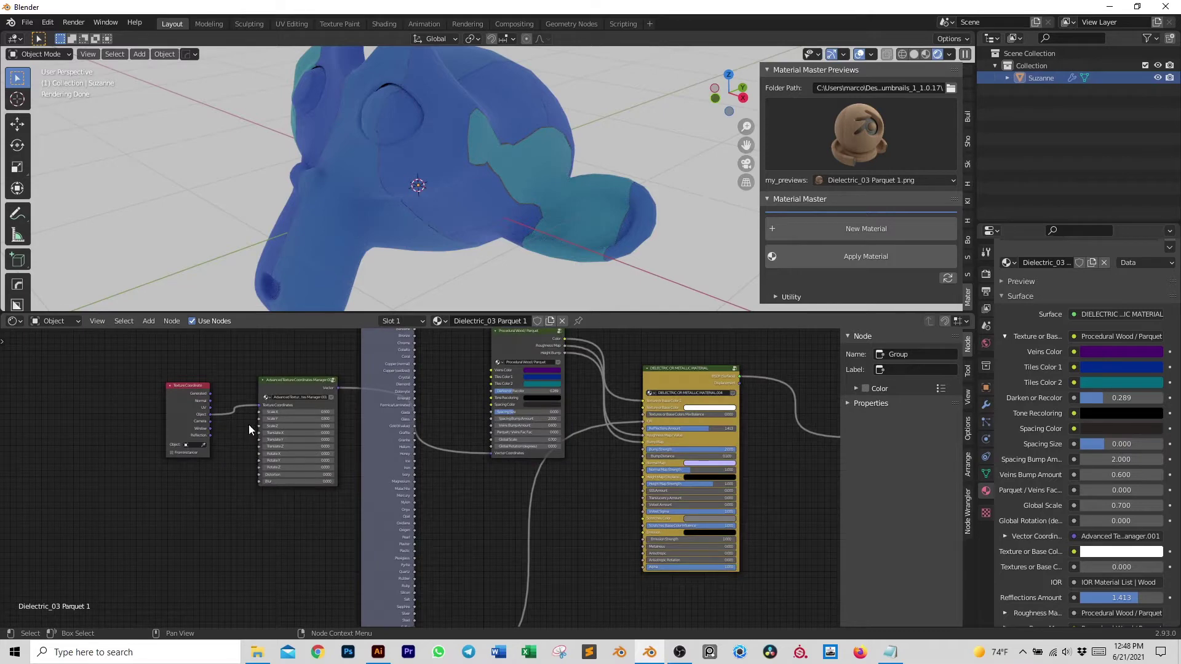
{"action": "scroll", "coordinate": [538, 474], "scroll_direction": "up", "scroll_amount": 3}
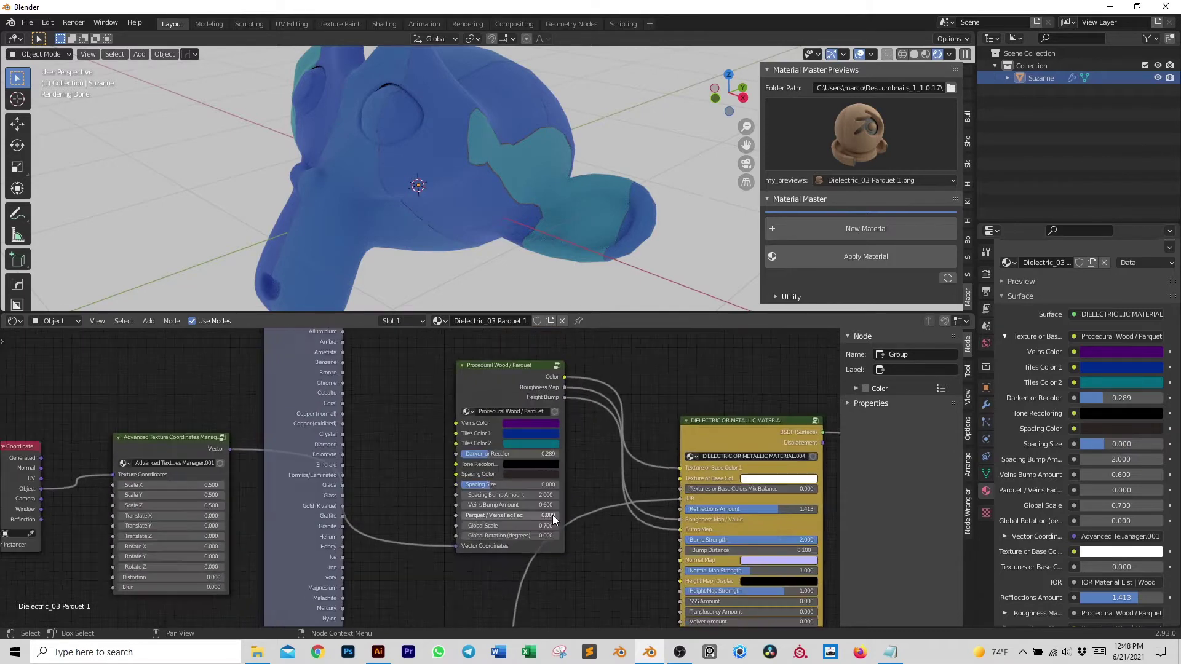
{"action": "left_click_drag", "start_coordinate": [541, 485], "coordinate": [618, 501]}
{"action": "scroll", "coordinate": [608, 510], "scroll_direction": "up", "scroll_amount": 1}
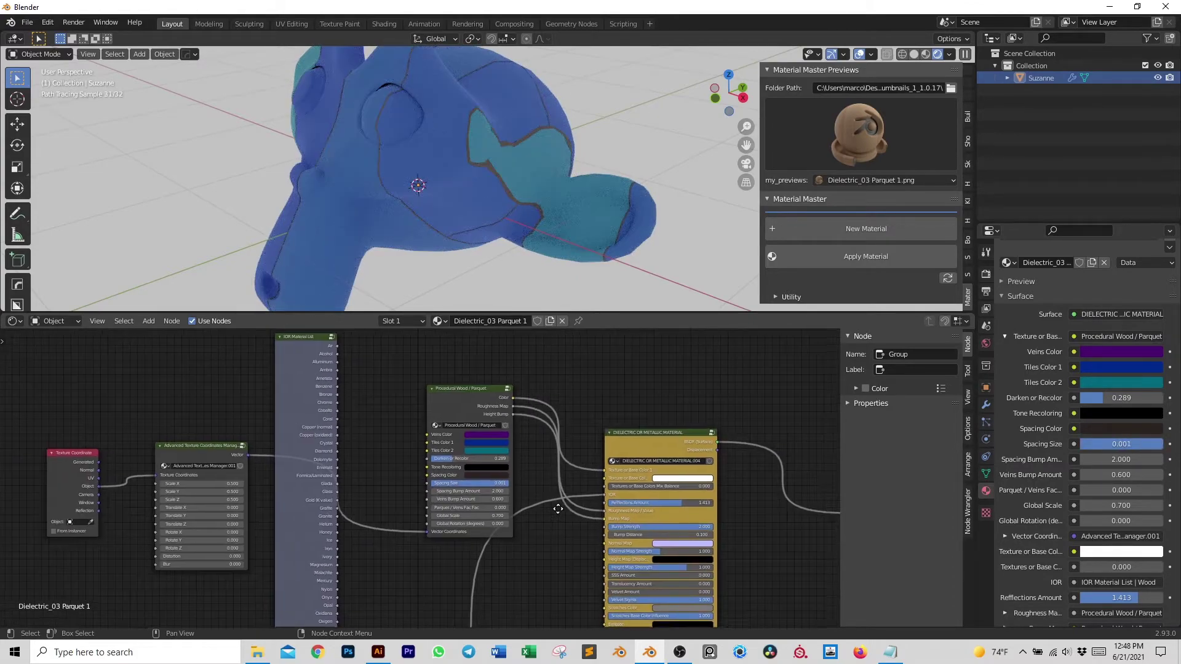
{"action": "scroll", "coordinate": [533, 398], "scroll_direction": "down", "scroll_amount": 2}
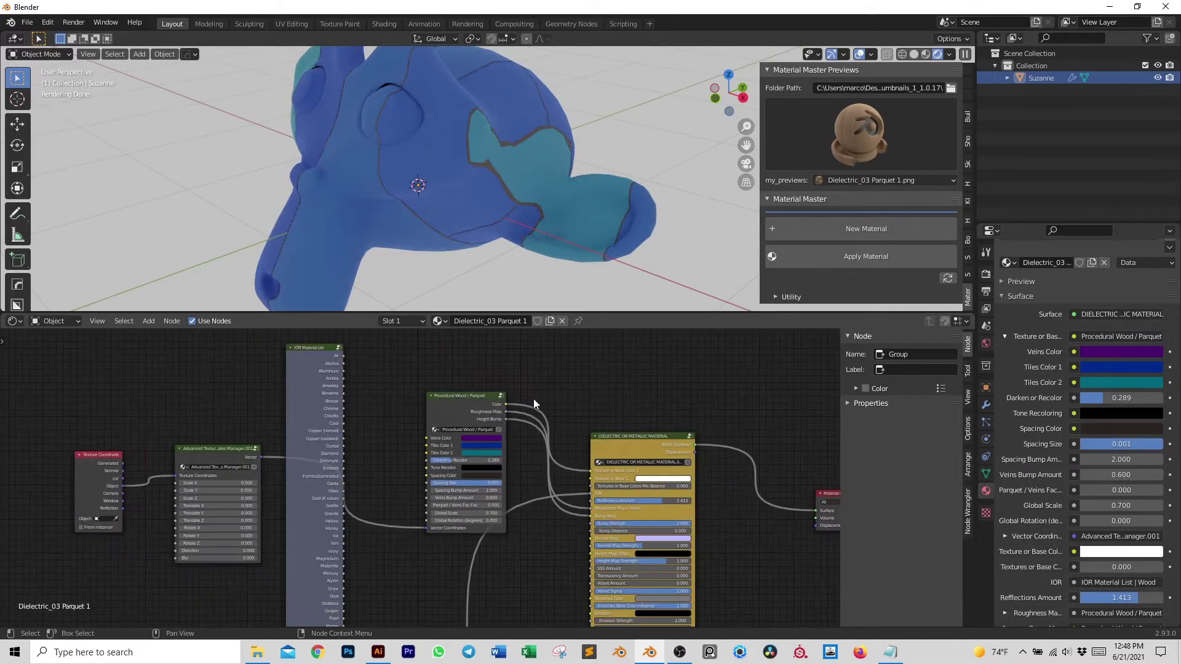
Enter the Procedural Wood / Parquet node group to examine its inner nodes, and return to the main node tree
{"action": "left_click", "coordinate": [500, 397]}
{"action": "scroll", "coordinate": [479, 431], "scroll_direction": "down", "scroll_amount": 6}
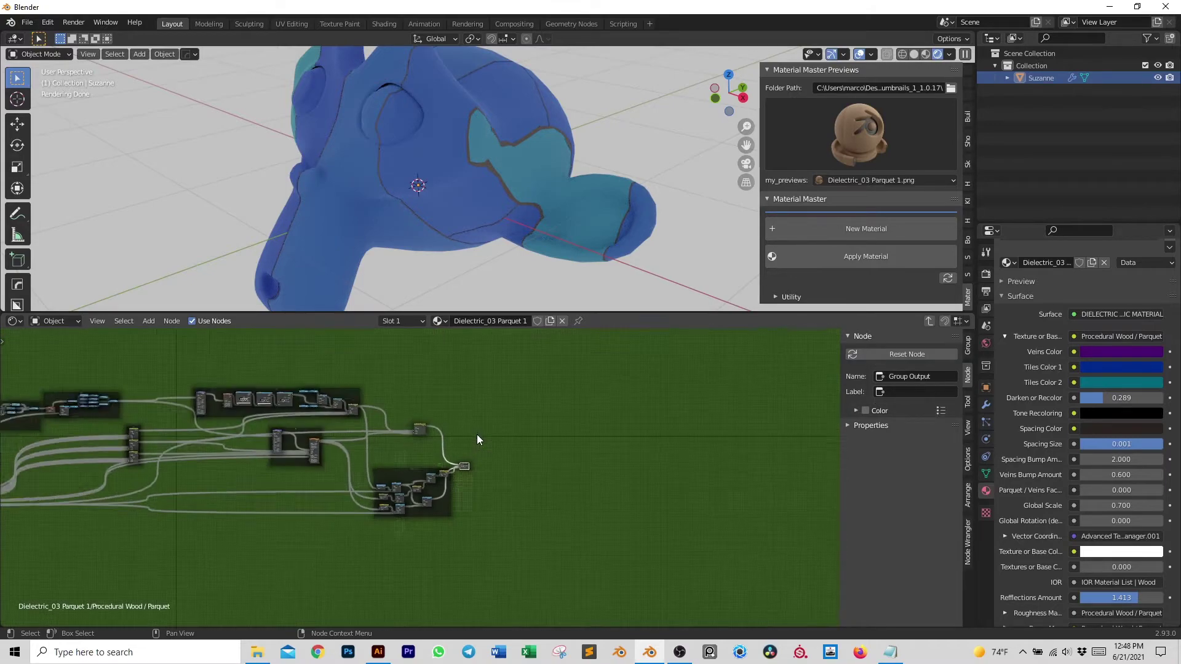
{"action": "scroll", "coordinate": [477, 439], "scroll_direction": "down", "scroll_amount": 1}
{"action": "key", "text": "Tab"}
{"action": "scroll", "coordinate": [475, 427], "scroll_direction": "up", "scroll_amount": 5}
{"action": "scroll", "coordinate": [475, 426], "scroll_direction": "up", "scroll_amount": 1}
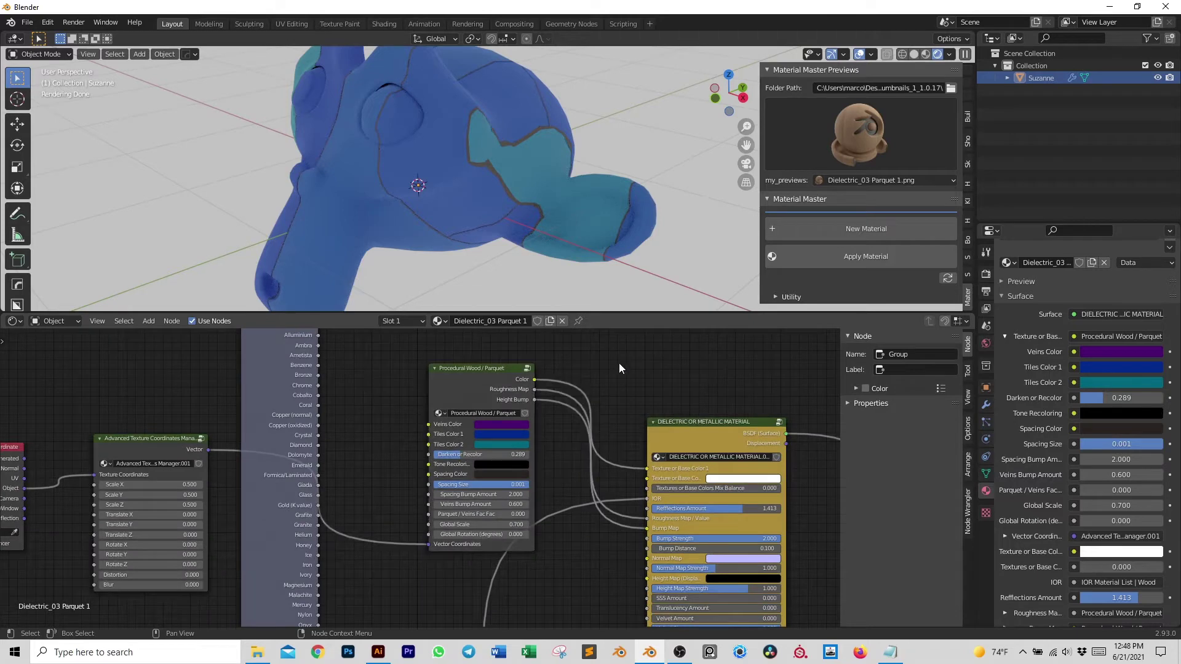
{"action": "scroll", "coordinate": [546, 371], "scroll_direction": "up", "scroll_amount": 2}
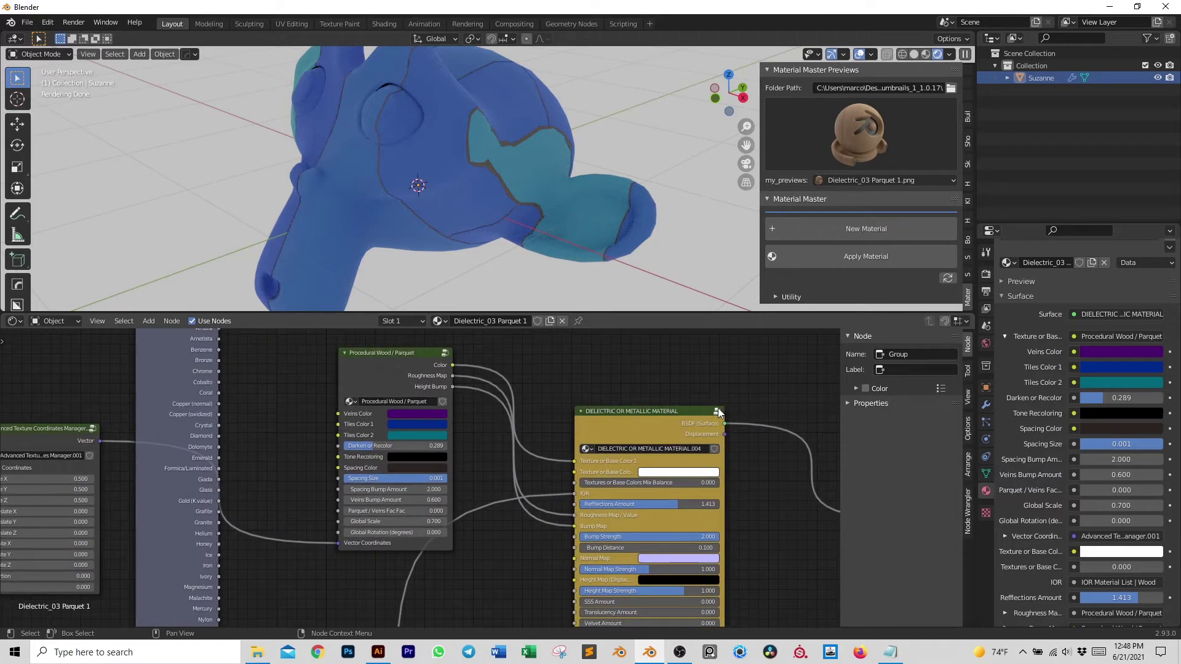
Look inside the DIELECTRIC OR METALLIC MATERIAL node group, exit it, and review the material's overall node layout
{"action": "left_click", "coordinate": [718, 409]}
{"action": "scroll", "coordinate": [654, 435], "scroll_direction": "down", "scroll_amount": 3}
{"action": "key", "text": "Tab"}
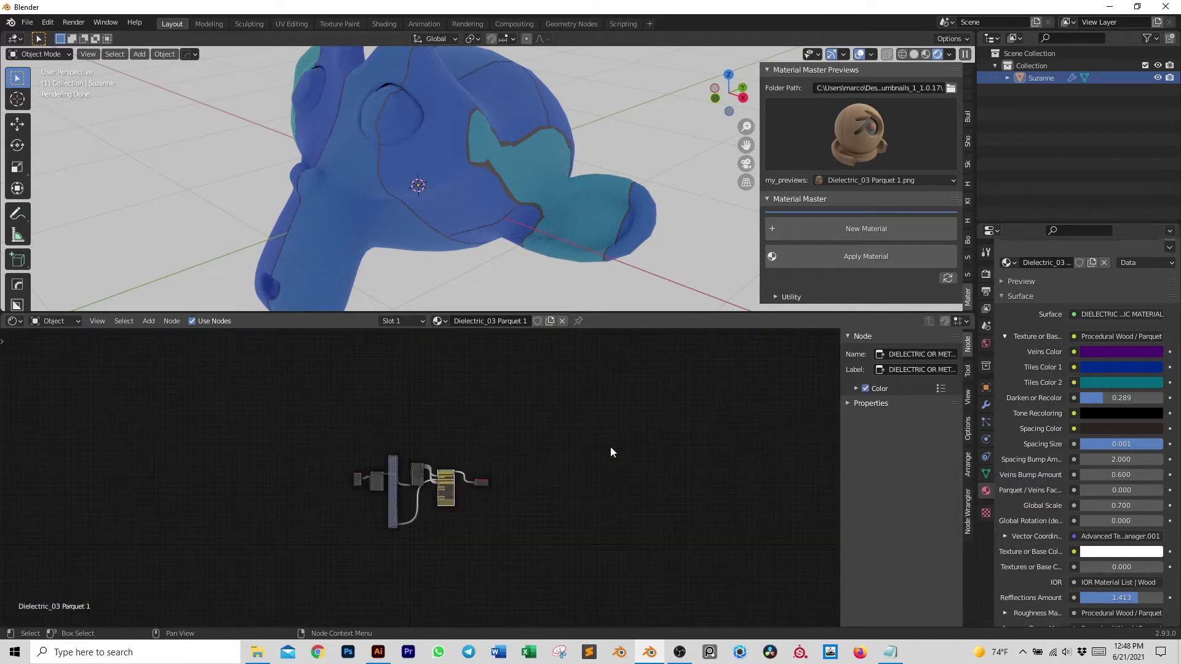
{"action": "scroll", "coordinate": [588, 456], "scroll_direction": "up", "scroll_amount": 5}
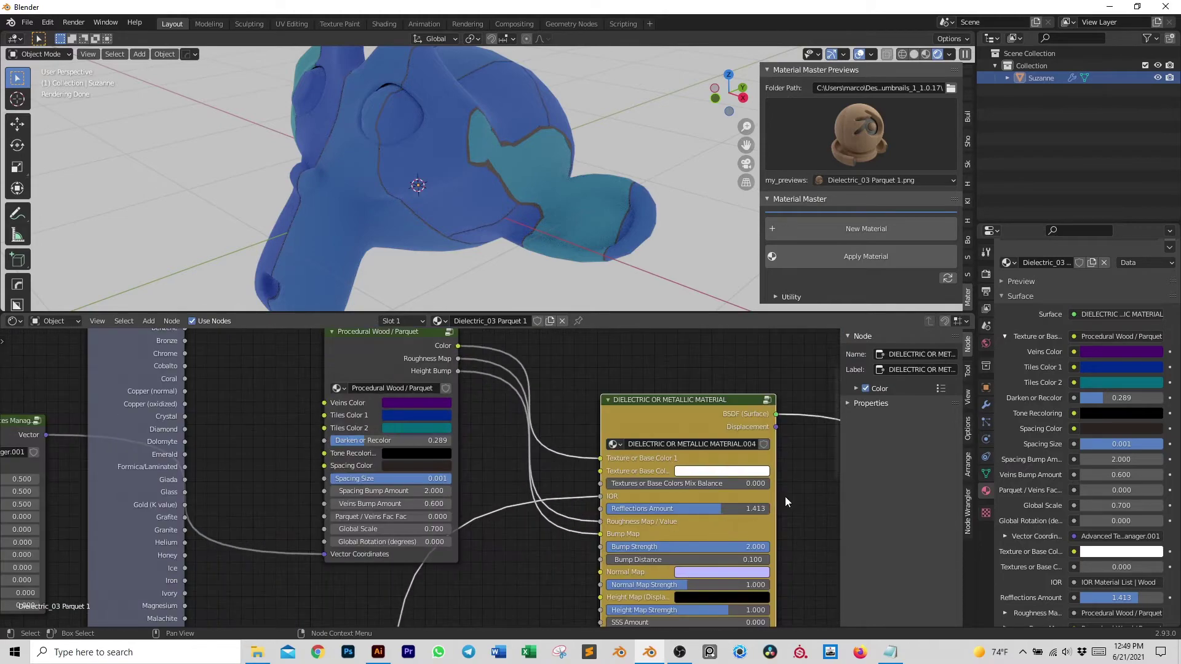
{"action": "scroll", "coordinate": [780, 493], "scroll_direction": "down", "scroll_amount": 3}
{"action": "scroll", "coordinate": [614, 474], "scroll_direction": "down", "scroll_amount": 4}
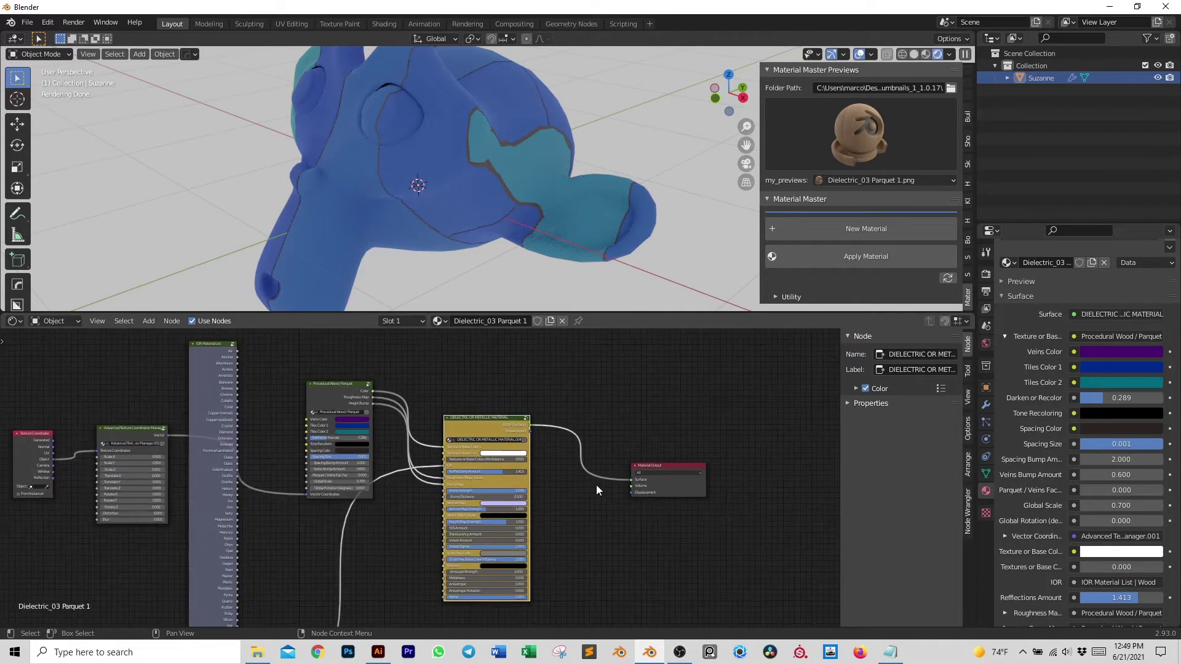
{"action": "middle_click_drag", "start_coordinate": [571, 496], "coordinate": [574, 474]}
{"action": "scroll", "coordinate": [573, 473], "scroll_direction": "down", "scroll_amount": 1}
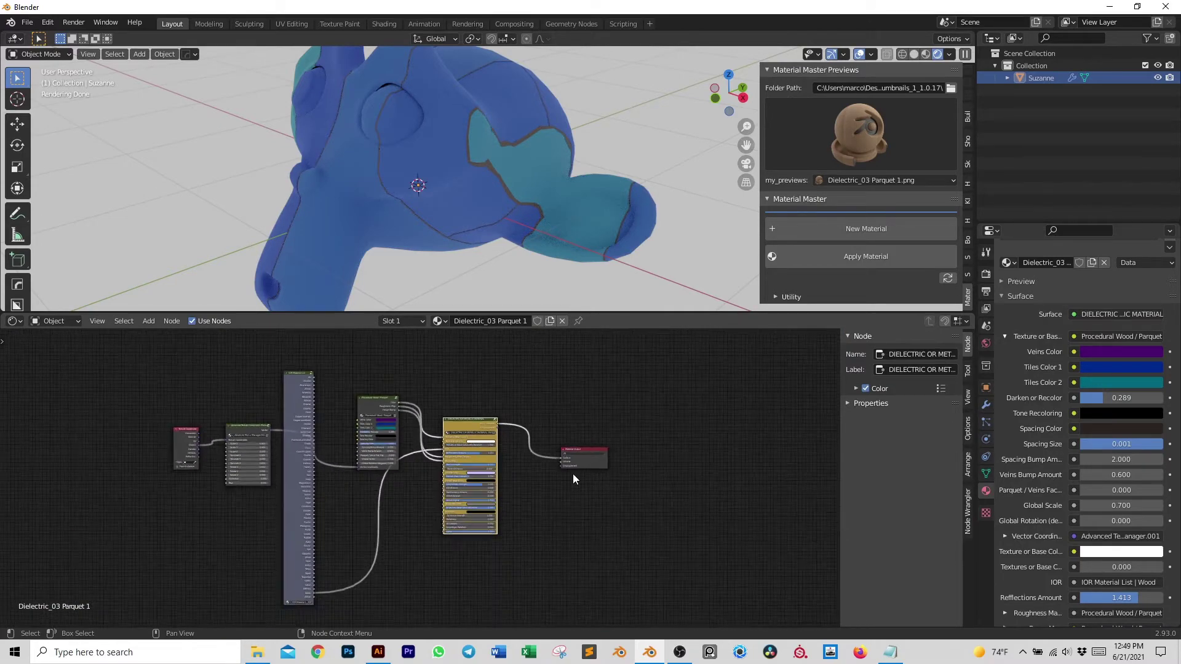
{"action": "scroll", "coordinate": [572, 473], "scroll_direction": "down", "scroll_amount": 1, "text": "shift"}
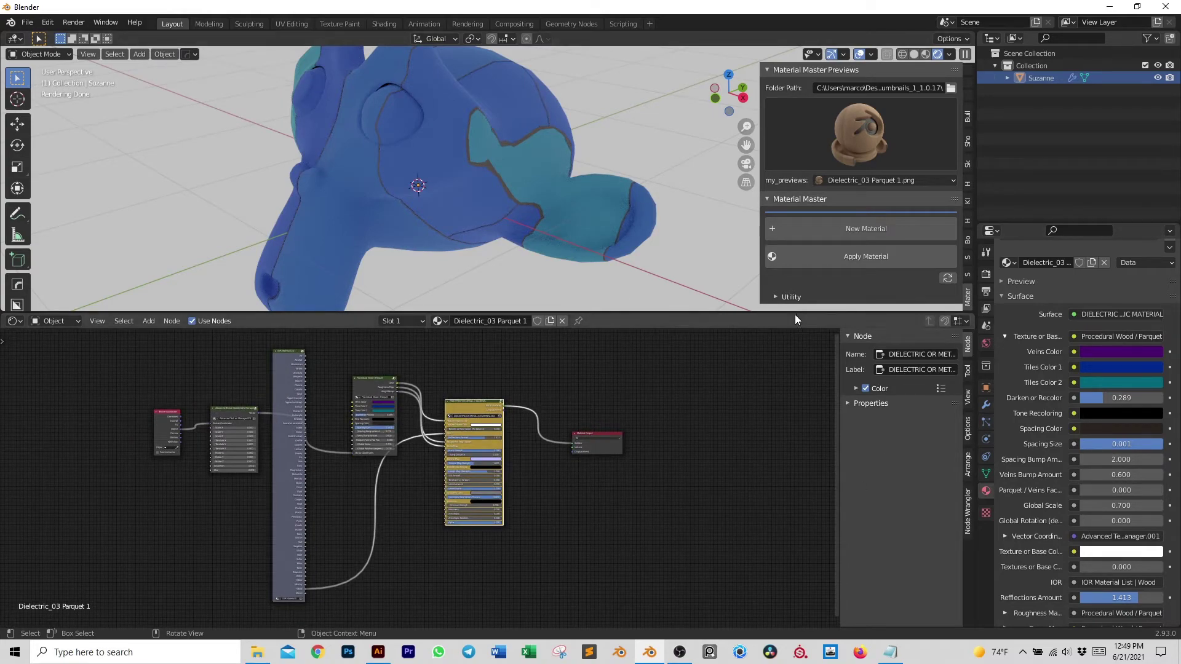
Enlarge the 3D viewport and apply the Dielectric_04 Parquet 2 Scratched library material to the monkey head
{"action": "left_click_drag", "start_coordinate": [794, 315], "coordinate": [796, 508]}
{"action": "left_click", "coordinate": [847, 131]}
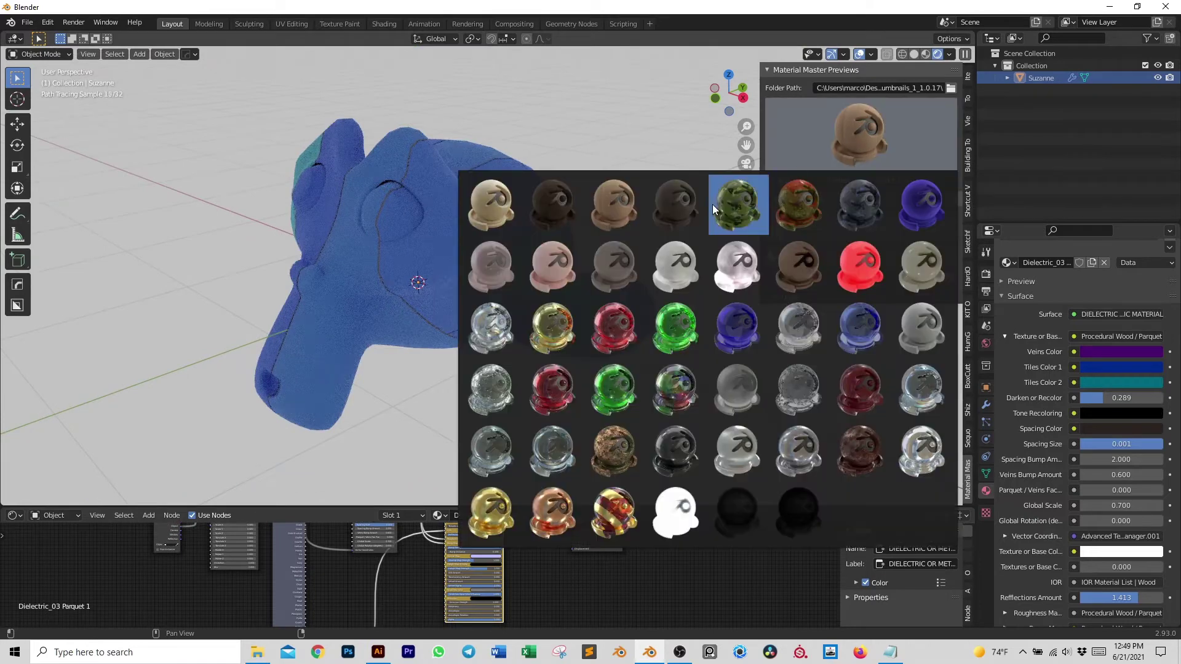
{"action": "left_click", "coordinate": [678, 198]}
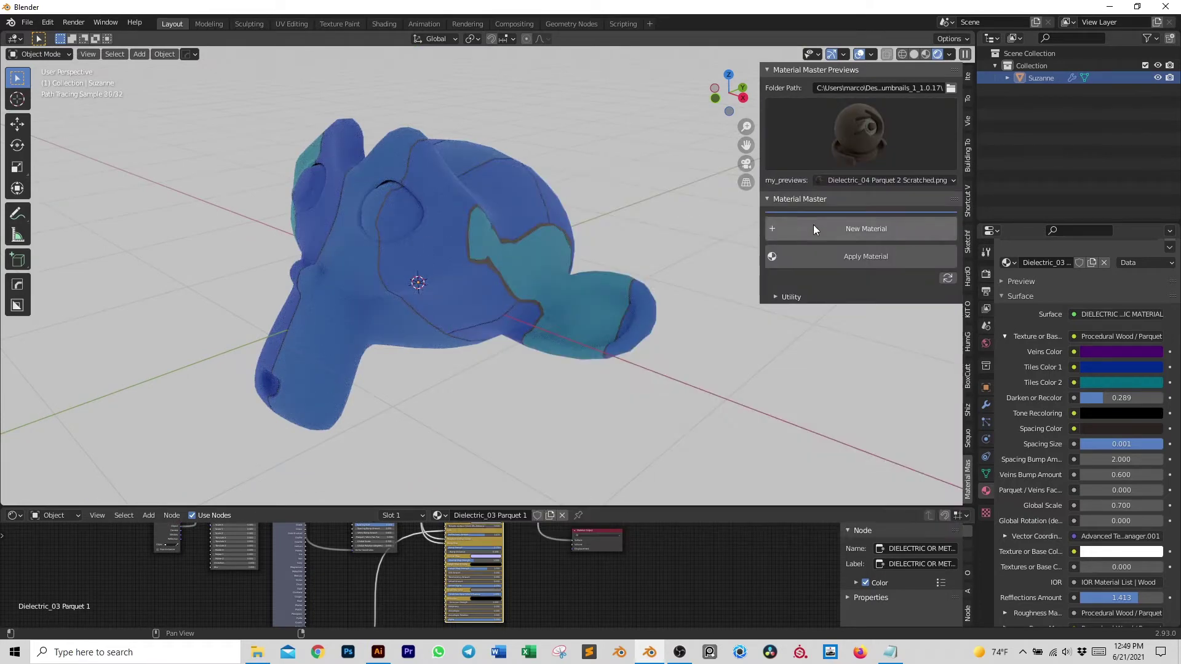
{"action": "left_click", "coordinate": [849, 182]}
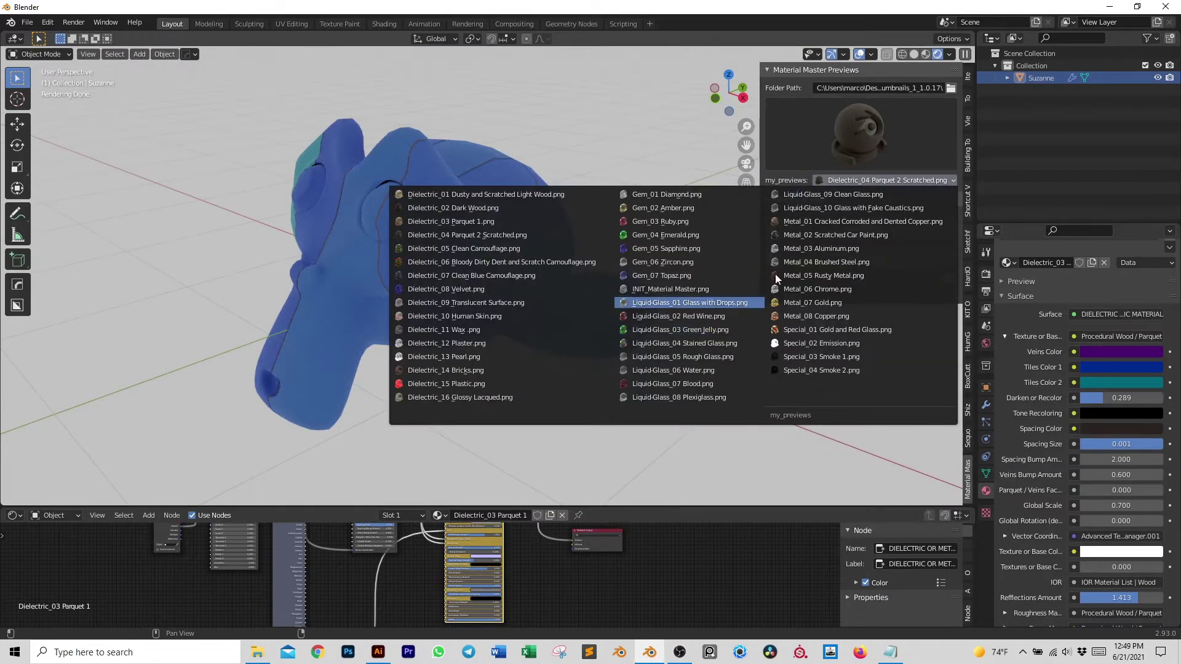
{"action": "left_click", "coordinate": [551, 259]}
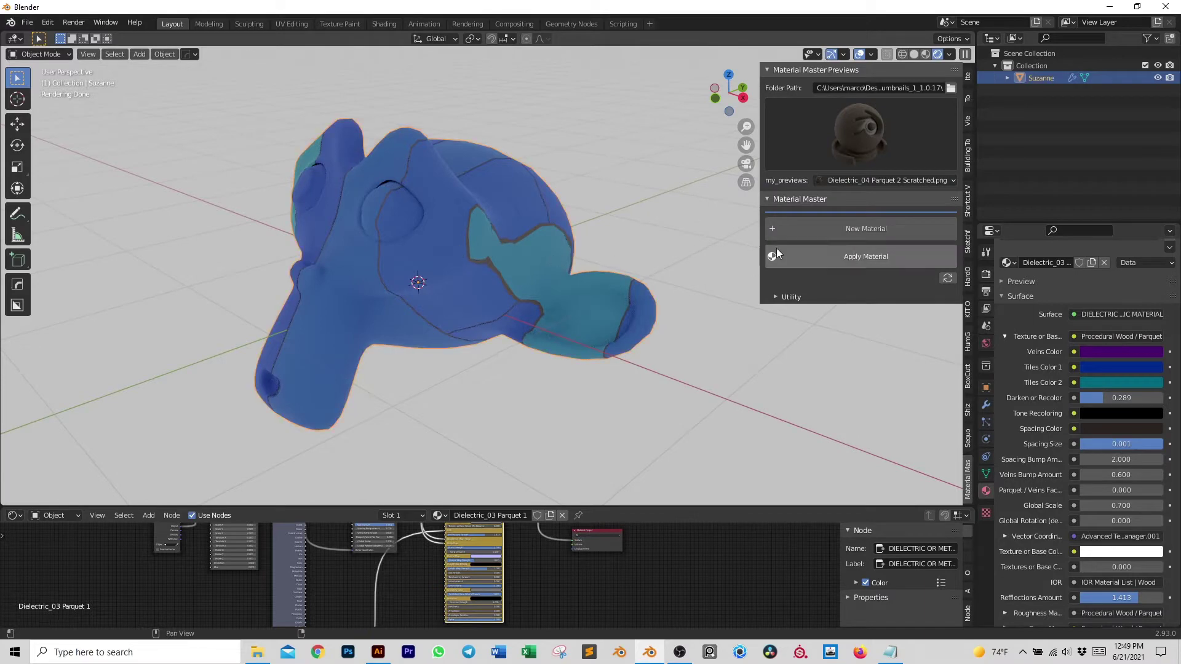
{"action": "left_click", "coordinate": [843, 257]}
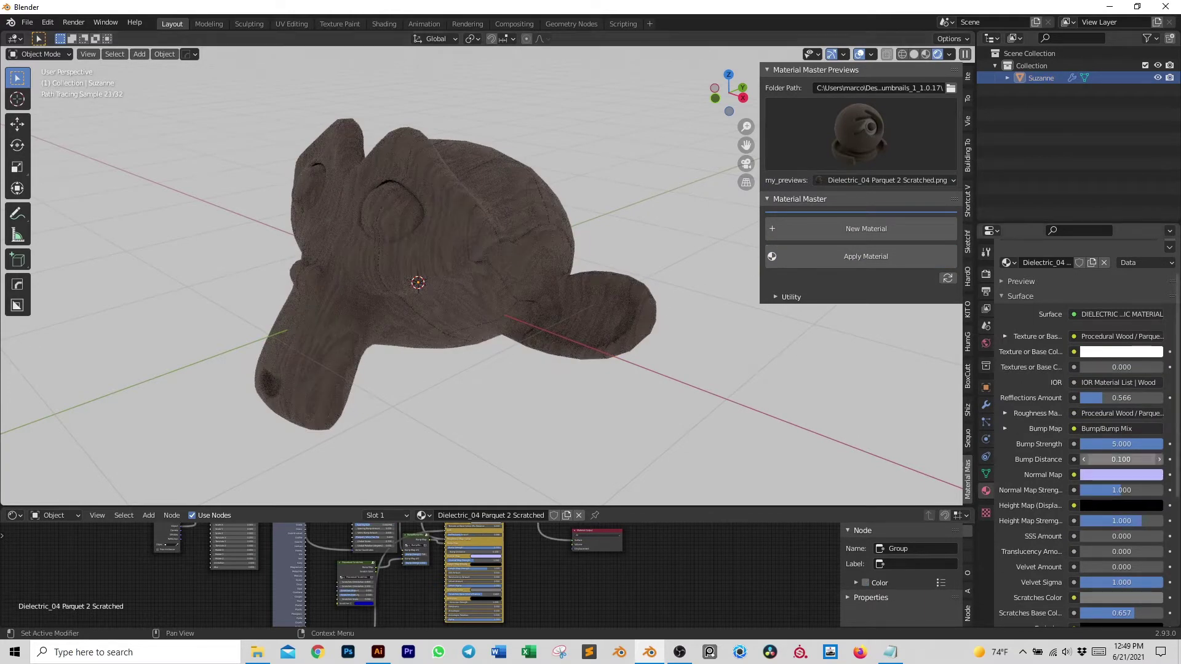
Examine the parameters and full node tree of the scratched parquet material, and restore the large 3D viewport
{"action": "scroll", "coordinate": [1092, 443], "scroll_direction": "up", "scroll_amount": 3}
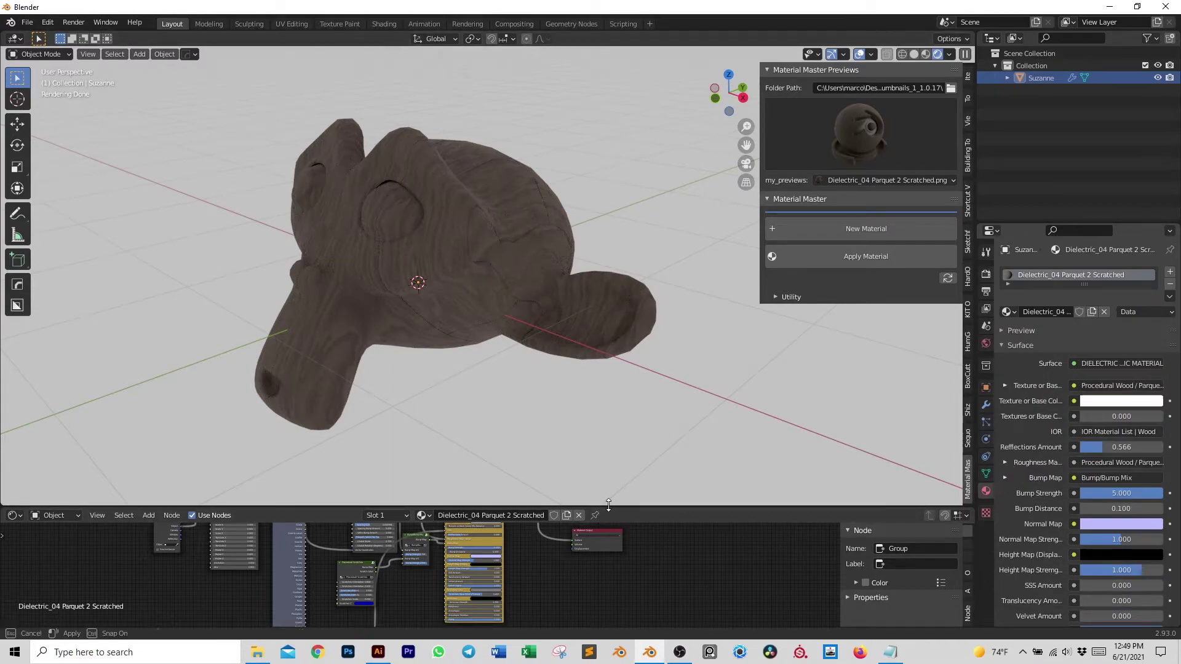
{"action": "left_click_drag", "start_coordinate": [609, 506], "coordinate": [609, 222]}
{"action": "key", "text": "Home"}
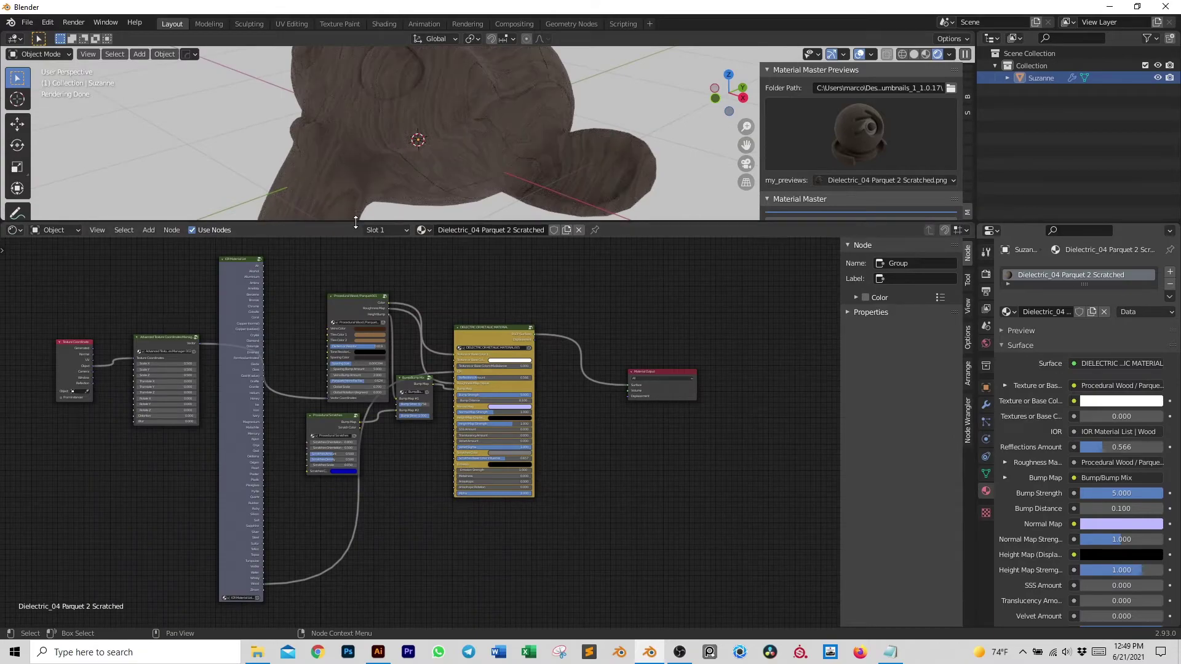
{"action": "left_click_drag", "start_coordinate": [355, 222], "coordinate": [370, 512]}
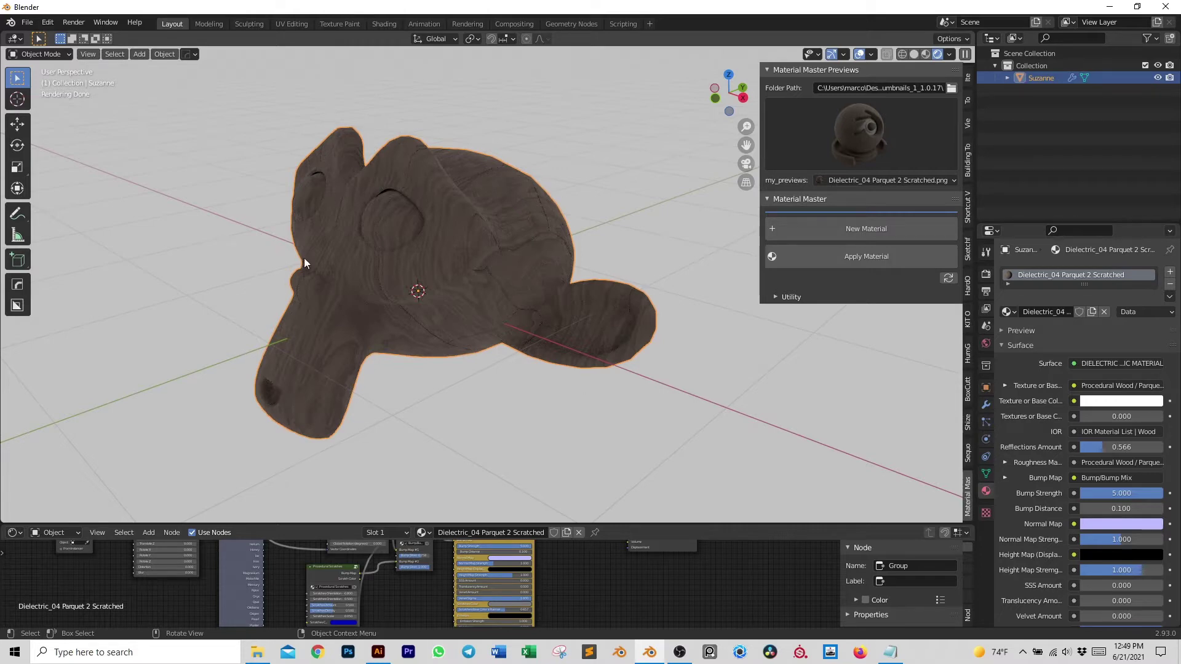
Browse the material library and apply the Dielectric_15 Plastic material to the monkey head
{"action": "left_click", "coordinate": [931, 128]}
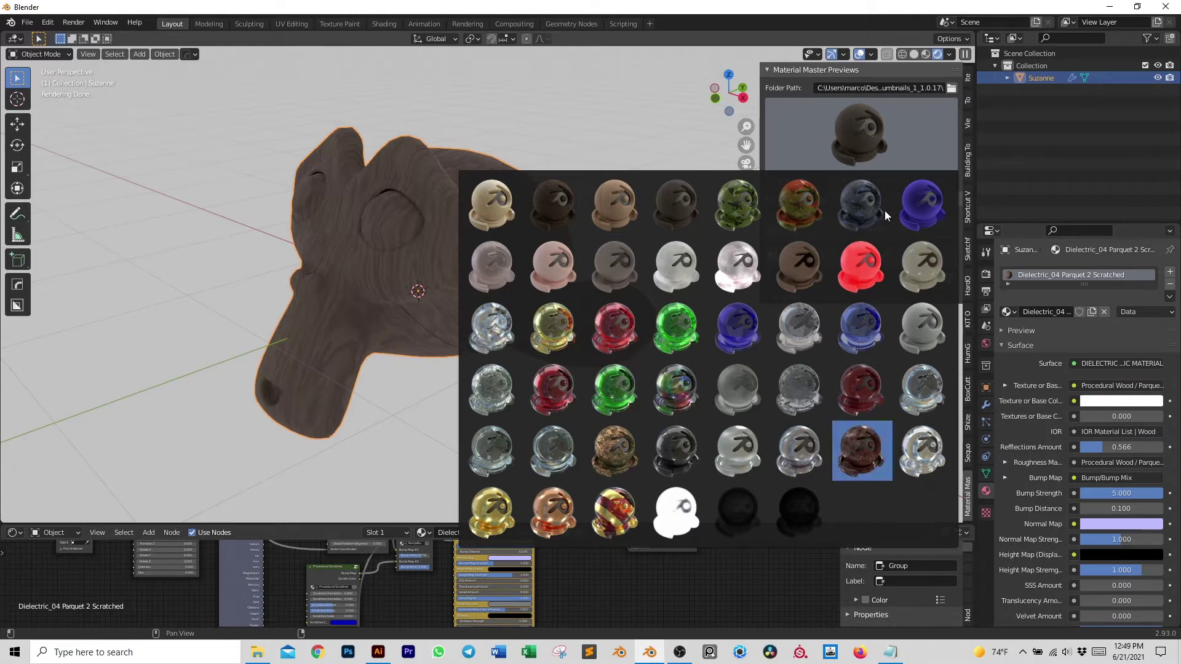
{"action": "left_click", "coordinate": [864, 137]}
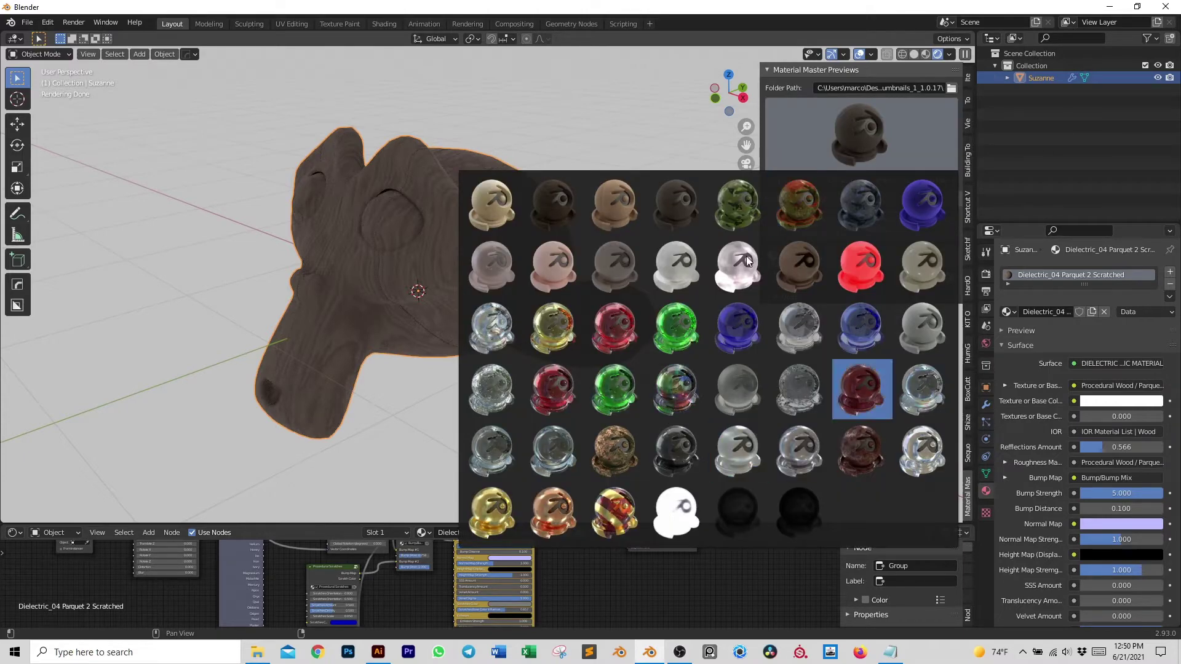
{"action": "left_click", "coordinate": [858, 262]}
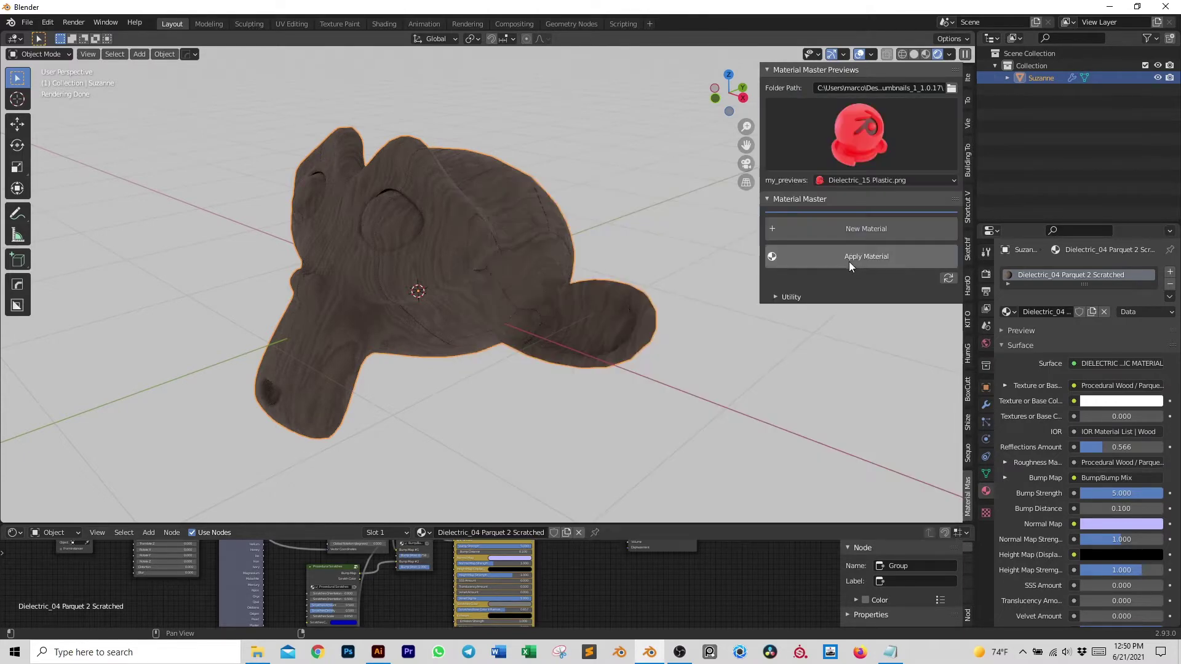
{"action": "left_click", "coordinate": [849, 264]}
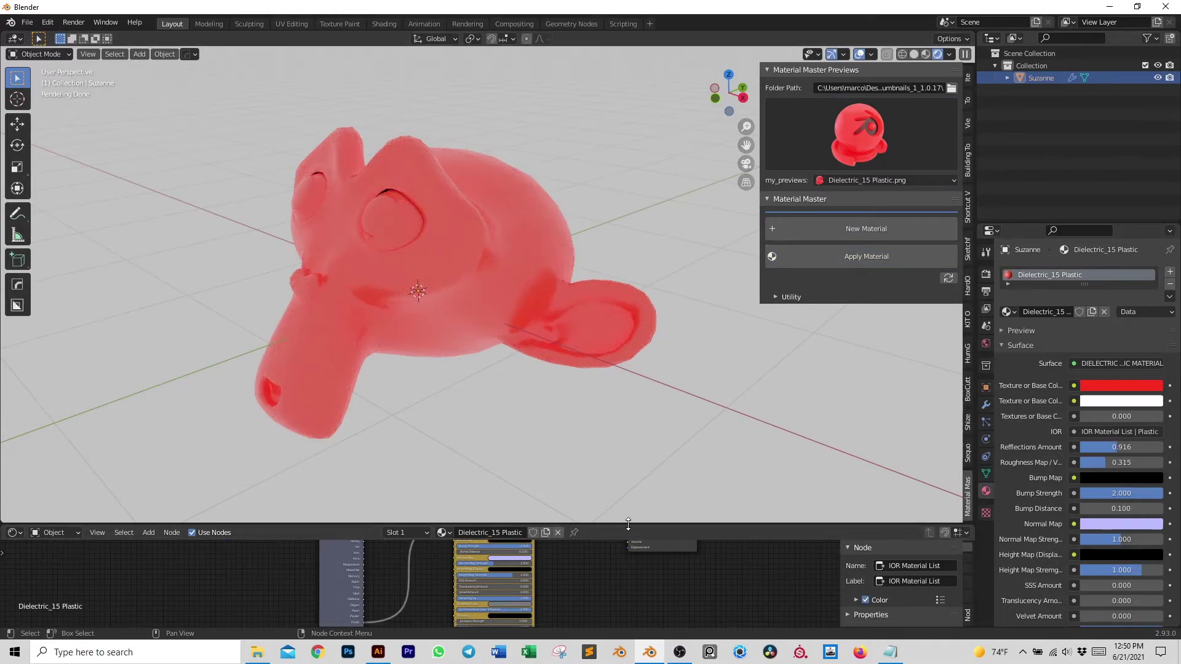
Examine the plastic material's node tree in an enlarged Shader Editor, and give the space back to the viewport
{"action": "left_click_drag", "start_coordinate": [628, 524], "coordinate": [629, 216]}
{"action": "scroll", "coordinate": [609, 458], "scroll_direction": "down", "scroll_amount": 3}
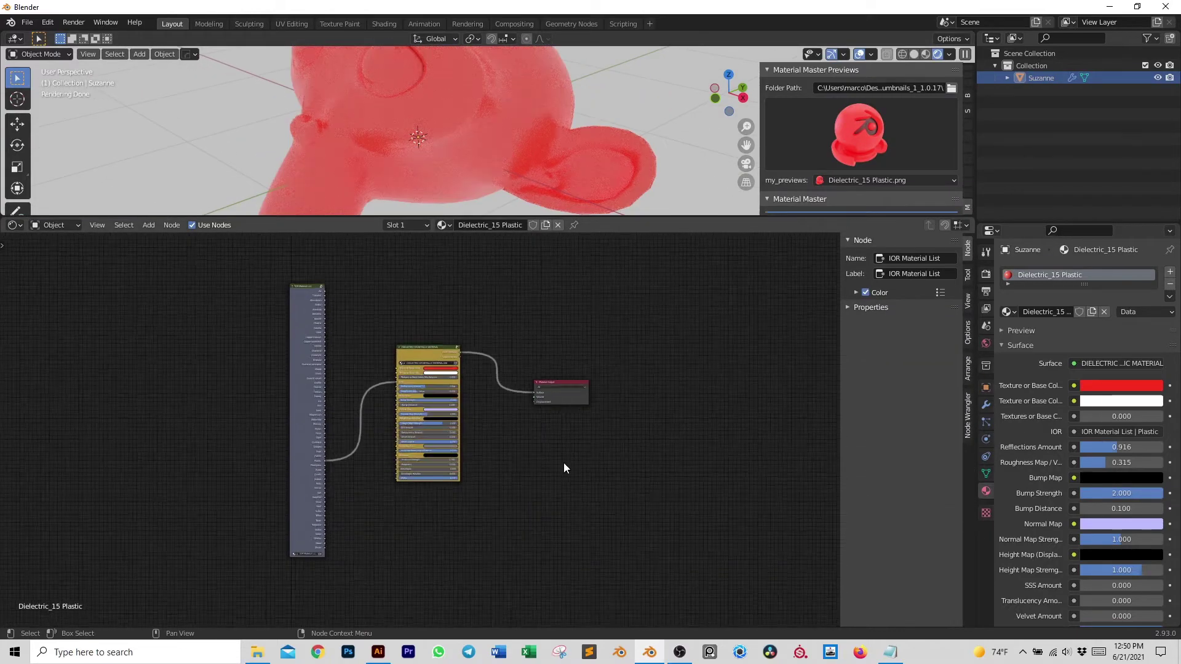
{"action": "left_click_drag", "start_coordinate": [607, 219], "coordinate": [608, 456]}
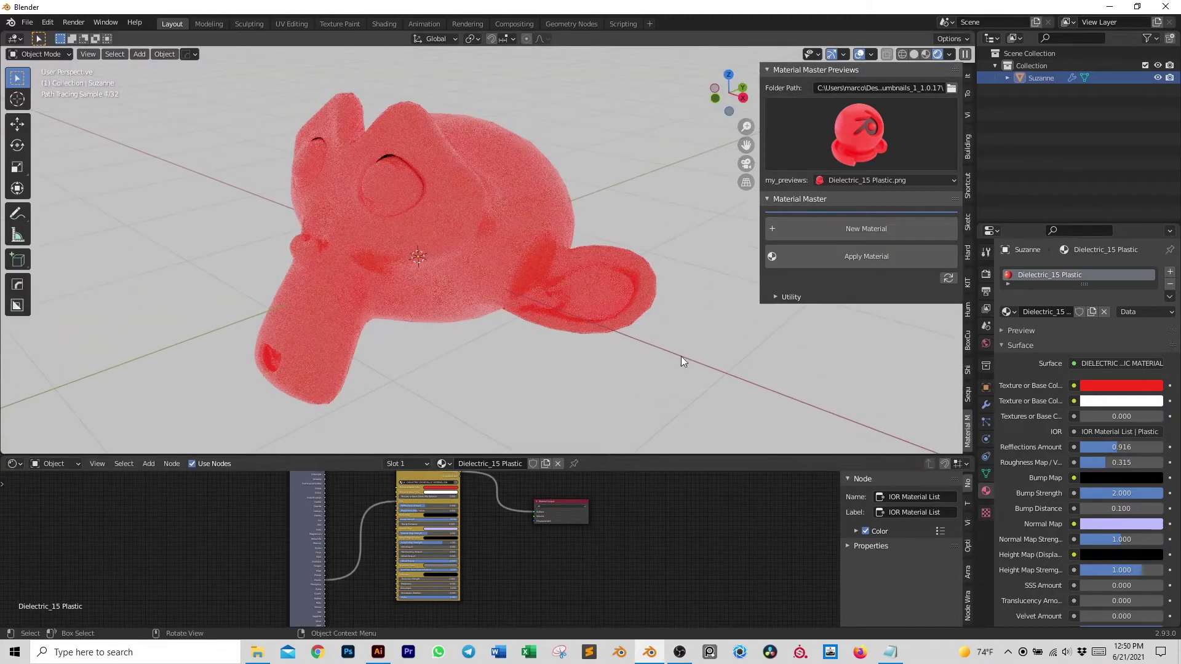
Choose the INIT_Material Master preset from the material library and apply it to the monkey head
{"action": "left_click", "coordinate": [836, 132]}
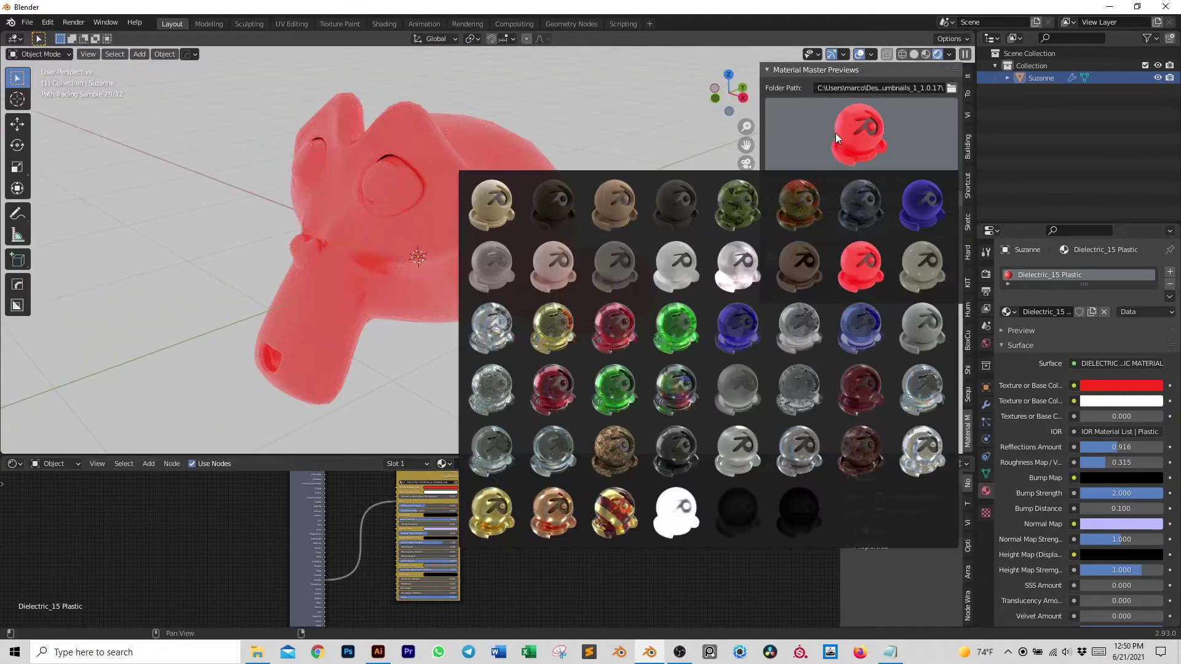
{"action": "left_click", "coordinate": [920, 328]}
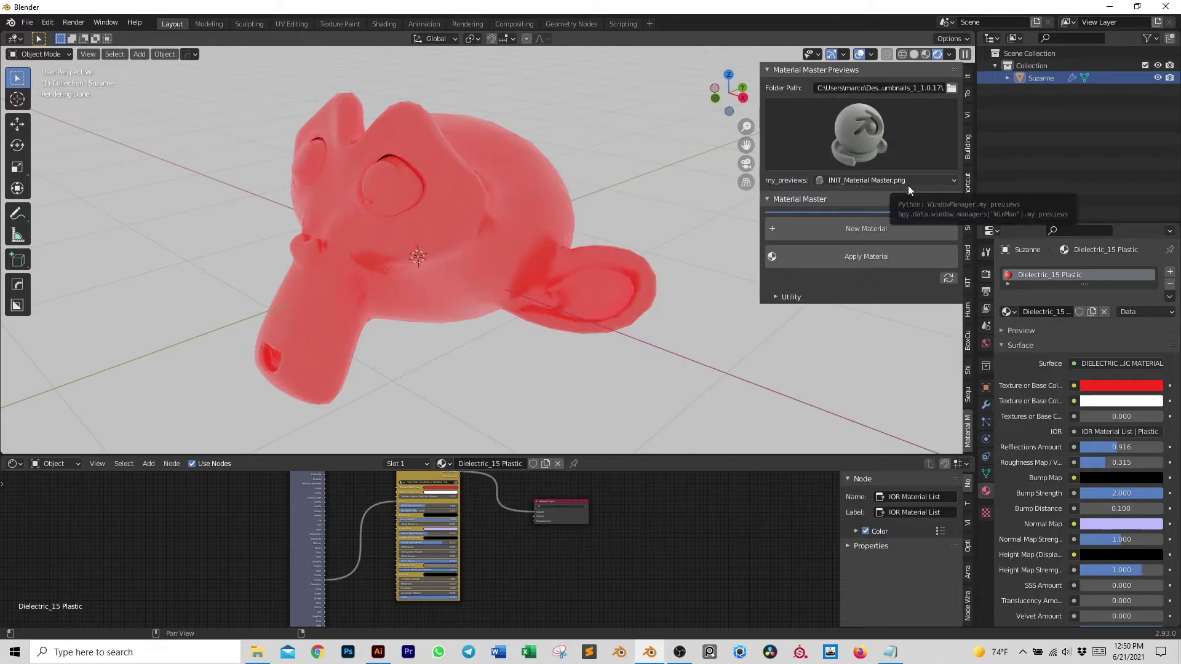
{"action": "left_click", "coordinate": [877, 253]}
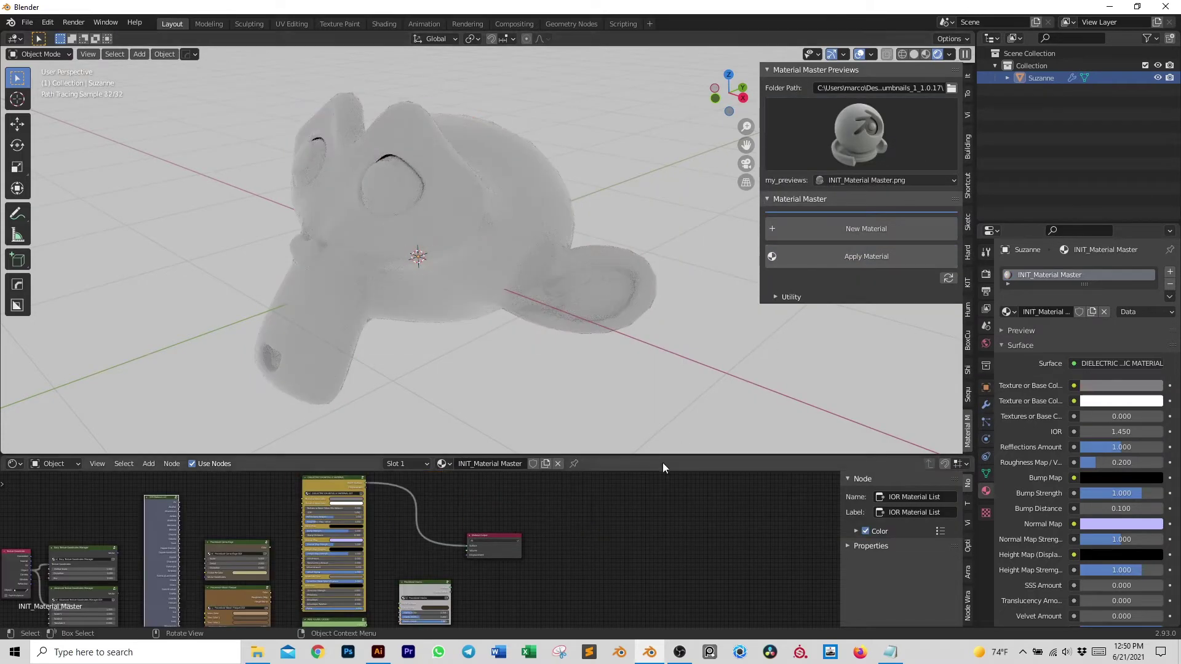
Enlarge the Shader Editor and examine the complete node tree of the INIT_Material Master material
{"action": "left_click_drag", "start_coordinate": [664, 457], "coordinate": [747, 196]}
{"action": "key", "text": "Home"}
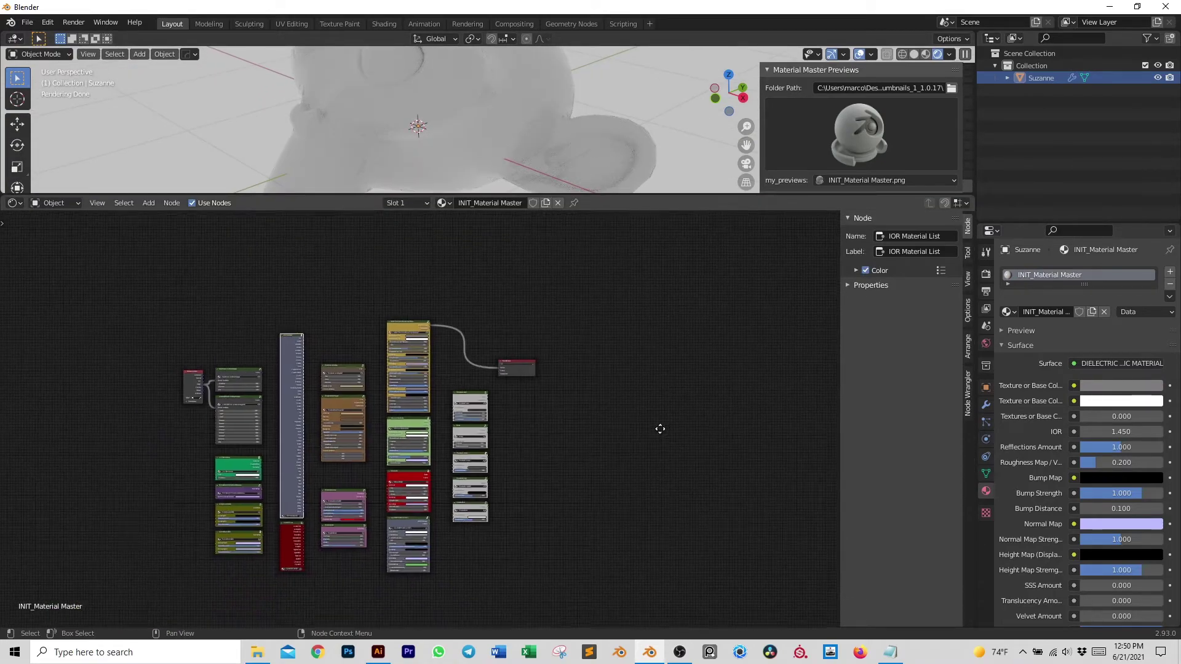
{"action": "middle_click_drag", "start_coordinate": [724, 398], "coordinate": [714, 422]}
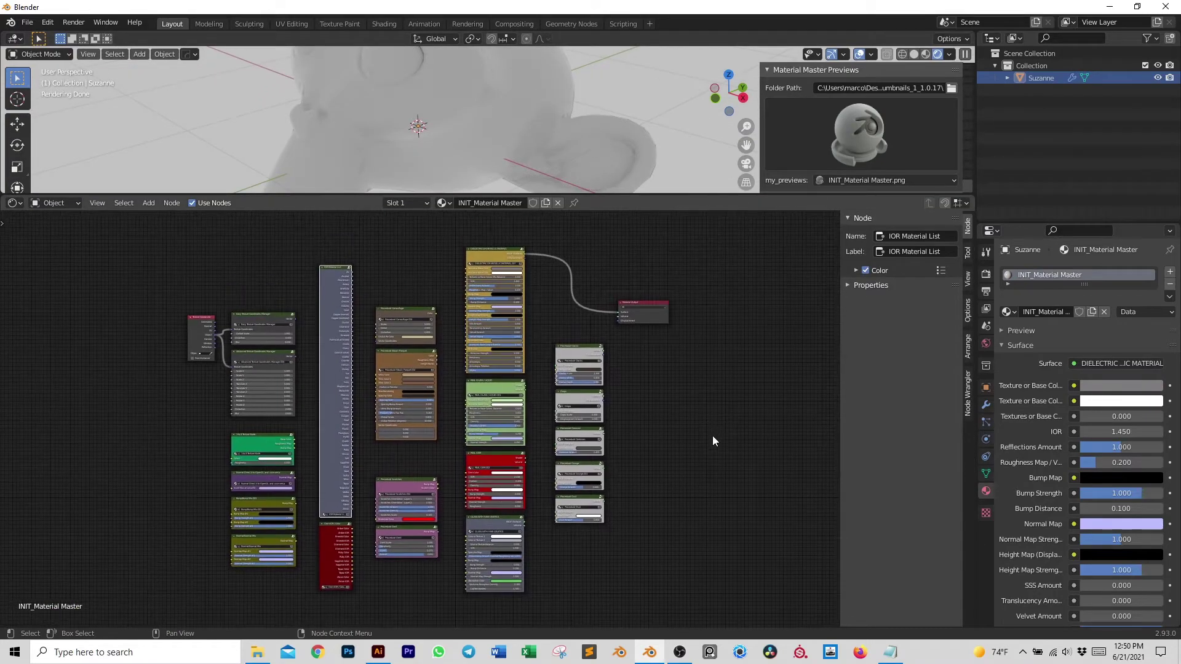
{"action": "scroll", "coordinate": [714, 446], "scroll_direction": "up", "scroll_amount": 1}
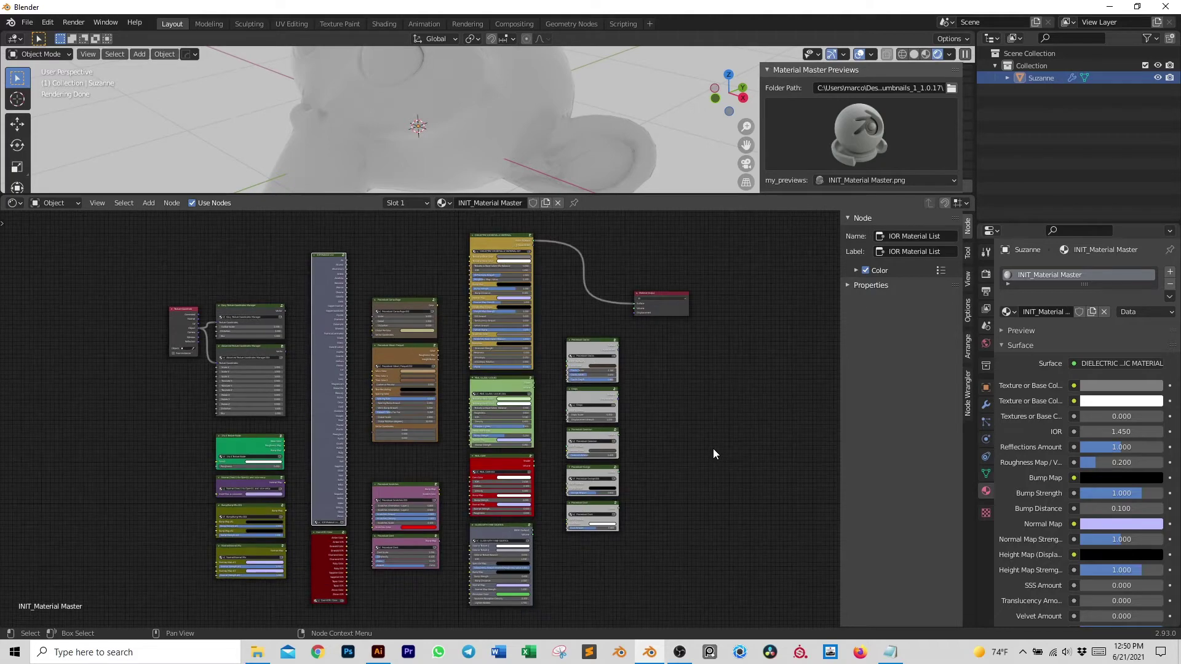
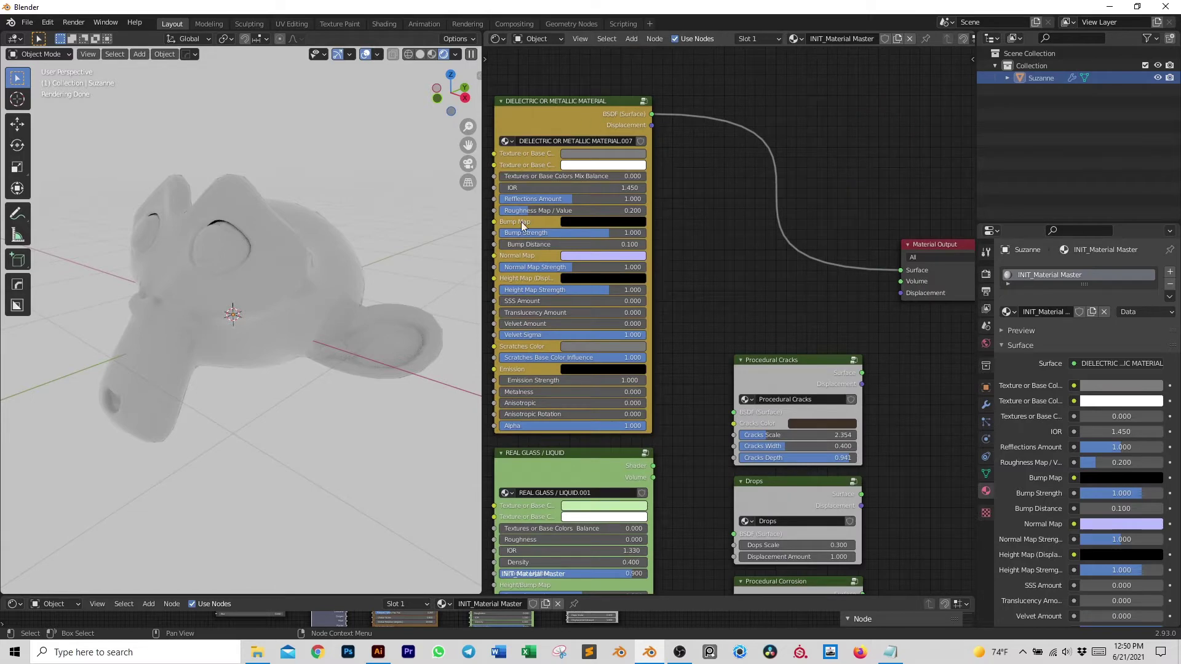
Insert the Procedural Cracks node between the dielectric shader and Material Output, with Cracks Scale 9.079 and Cracks Width 0.662
{"action": "left_click_drag", "start_coordinate": [537, 110], "coordinate": [540, 112]}
{"action": "scroll", "coordinate": [697, 180], "scroll_direction": "down", "scroll_amount": 1}
{"action": "scroll", "coordinate": [695, 212], "scroll_direction": "down", "scroll_amount": 2}
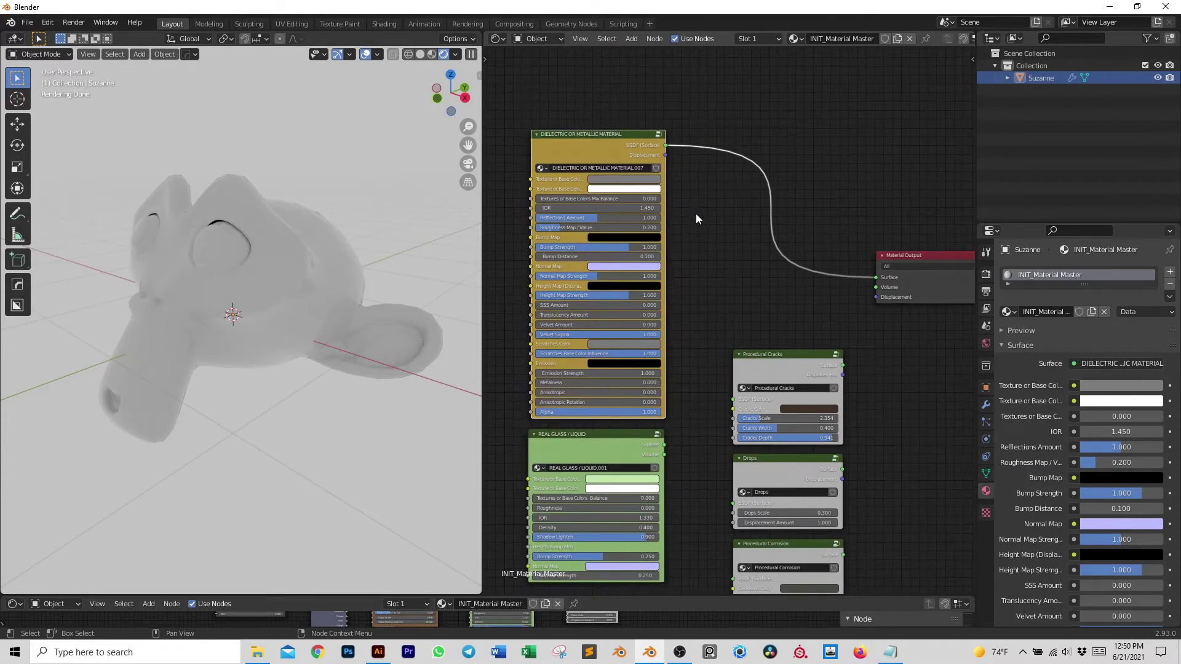
{"action": "left_click_drag", "start_coordinate": [772, 303], "coordinate": [766, 183]}
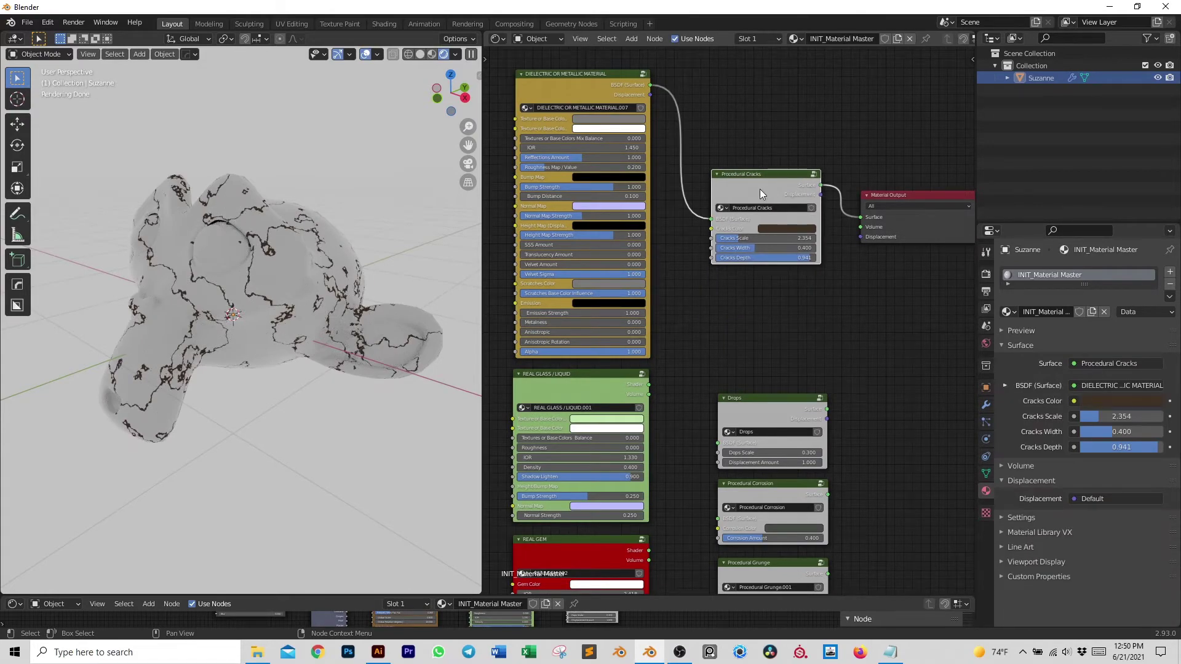
{"action": "scroll", "coordinate": [762, 201], "scroll_direction": "up", "scroll_amount": 1}
{"action": "left_click_drag", "start_coordinate": [739, 215], "coordinate": [796, 225]}
Try a bright, nearly unsaturated Cracks Color on the Procedural Cracks node, and darken it to black
{"action": "left_click", "coordinate": [798, 205]}
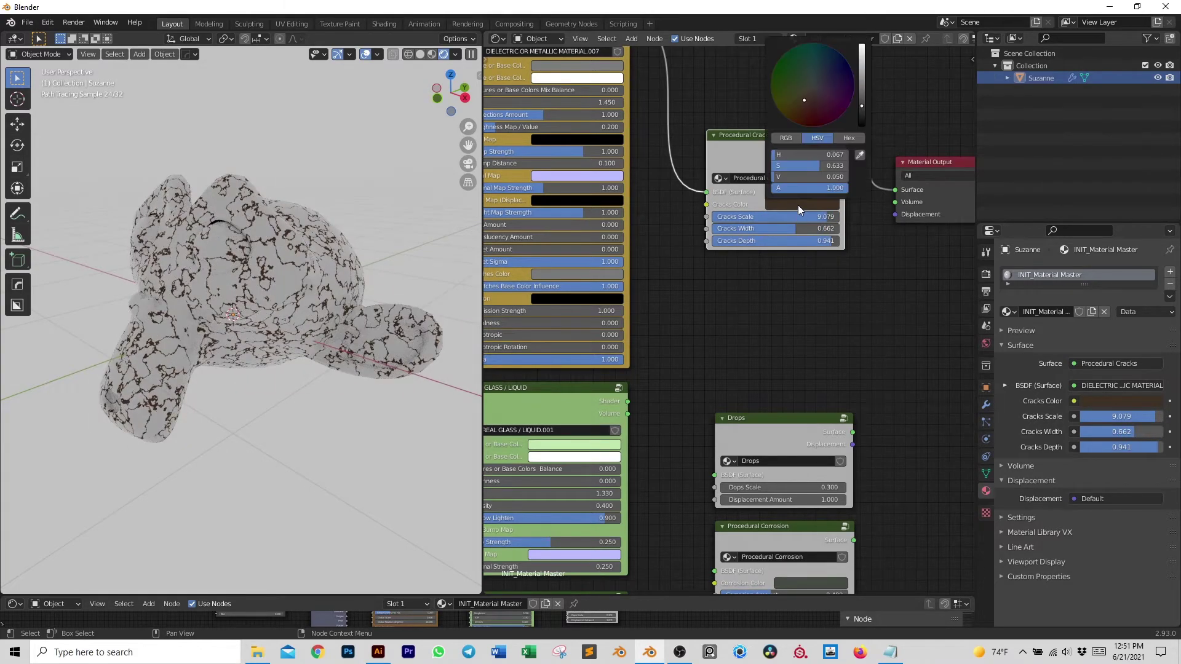
{"action": "left_click_drag", "start_coordinate": [865, 107], "coordinate": [862, 48]}
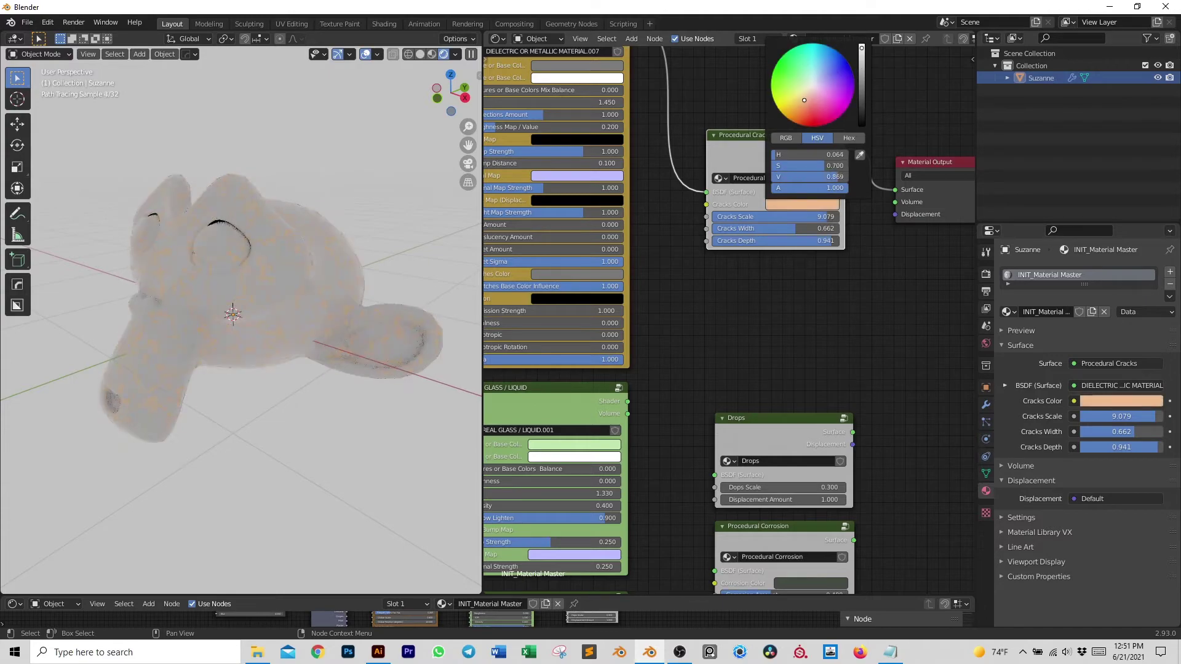
{"action": "left_click", "coordinate": [812, 86]}
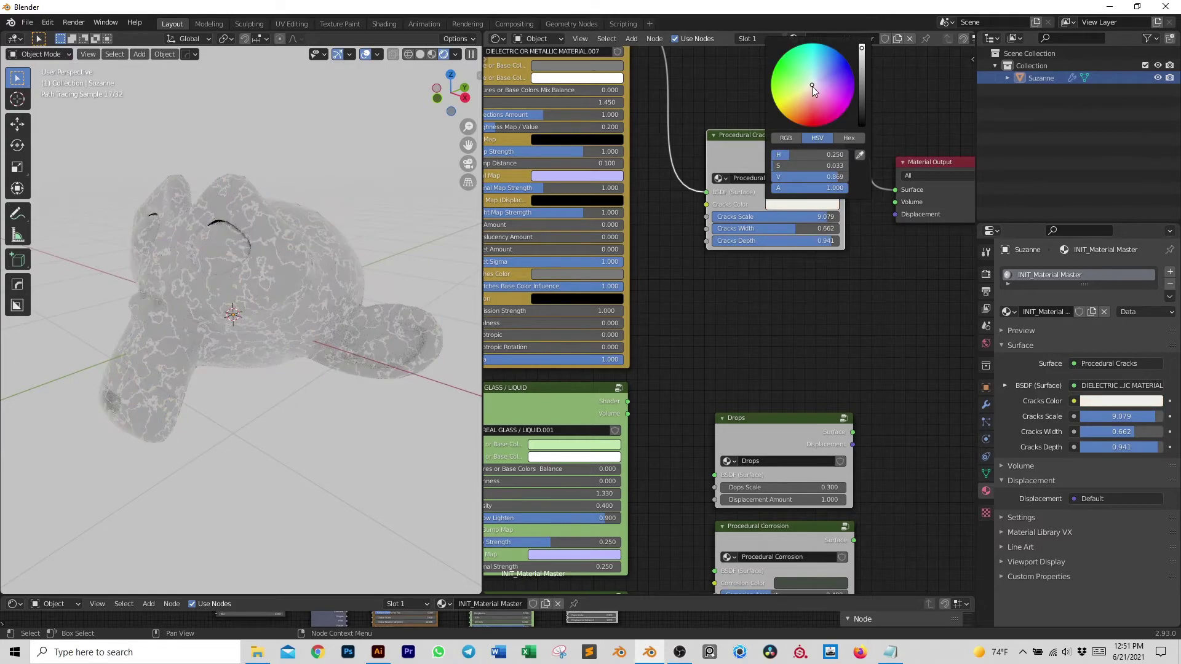
{"action": "left_click_drag", "start_coordinate": [861, 60], "coordinate": [862, 125]}
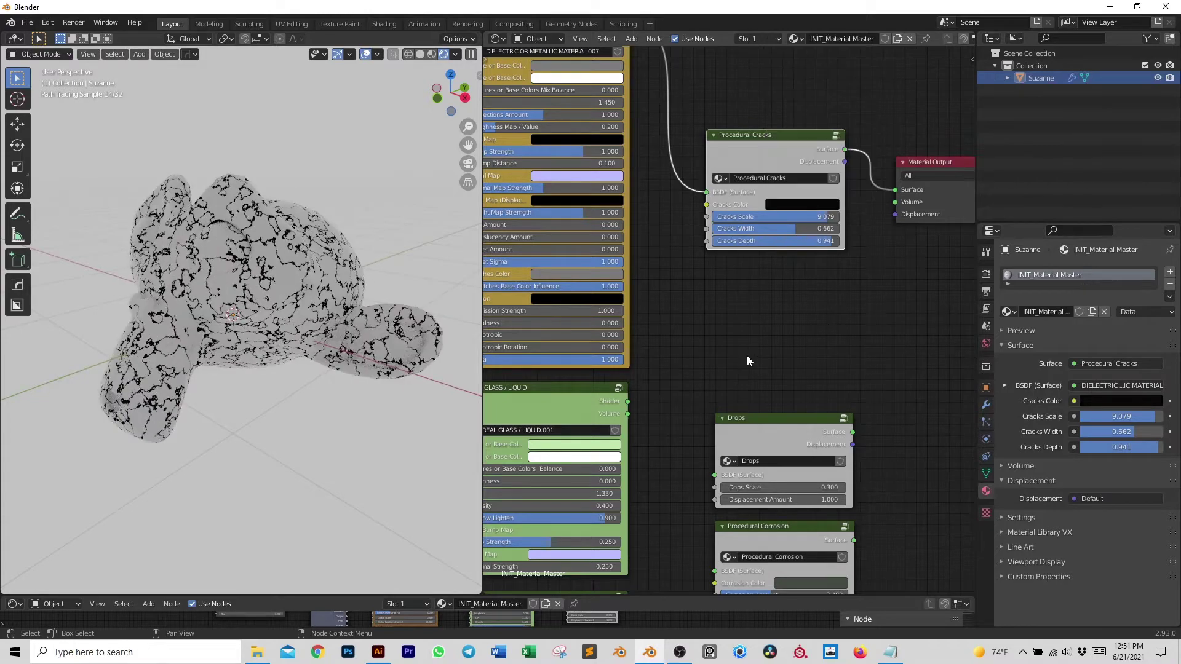
Set the first base color of the dielectric shader to black and brighten the Cracks Color to near white
{"action": "scroll", "coordinate": [700, 347], "scroll_direction": "down", "scroll_amount": 1}
{"action": "middle_click_drag", "start_coordinate": [700, 347], "coordinate": [748, 381]}
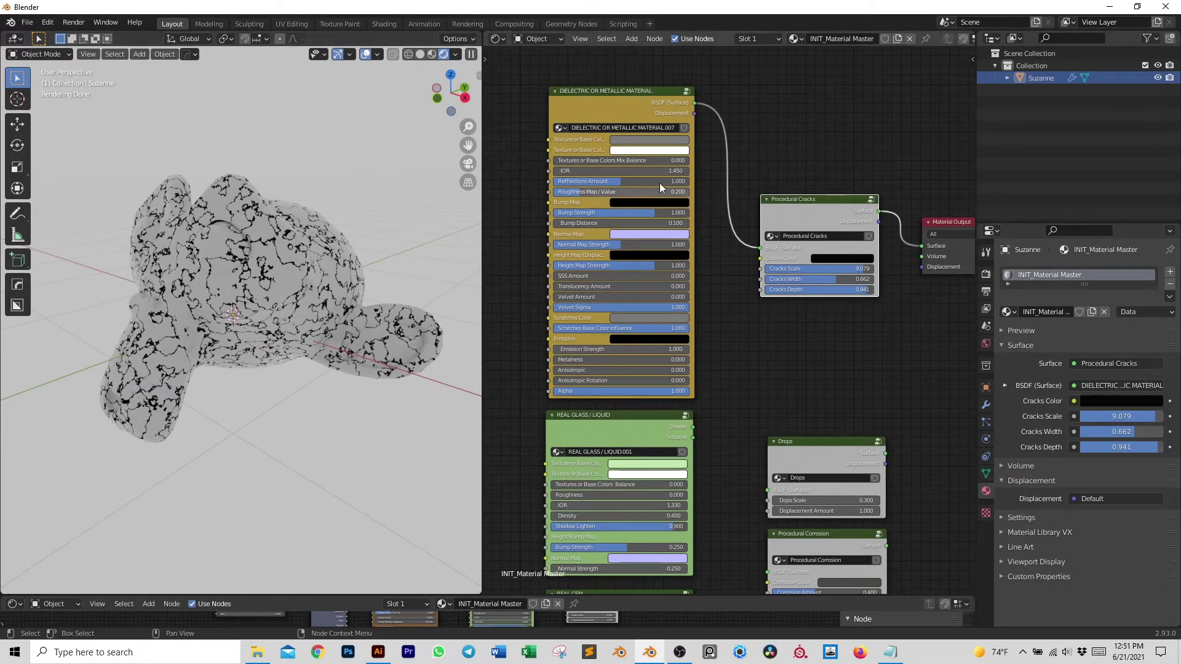
{"action": "left_click", "coordinate": [651, 140]}
{"action": "left_click_drag", "start_coordinate": [691, 183], "coordinate": [693, 220]}
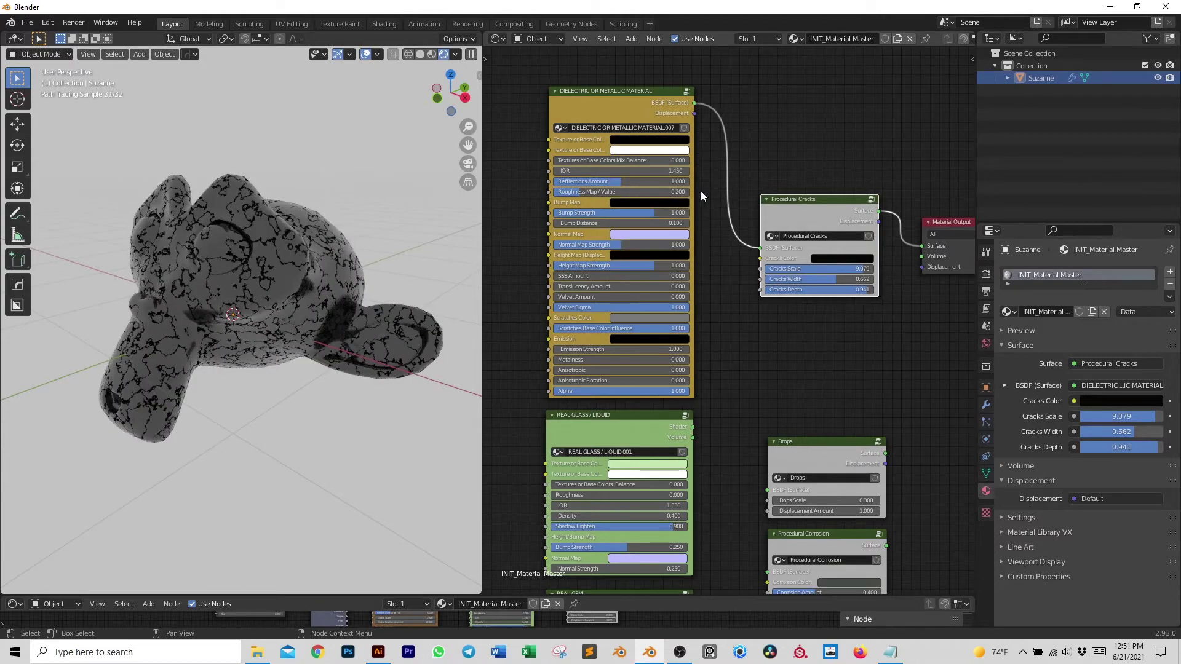
{"action": "left_click", "coordinate": [836, 259]}
{"action": "left_click_drag", "start_coordinate": [893, 191], "coordinate": [894, 126]}
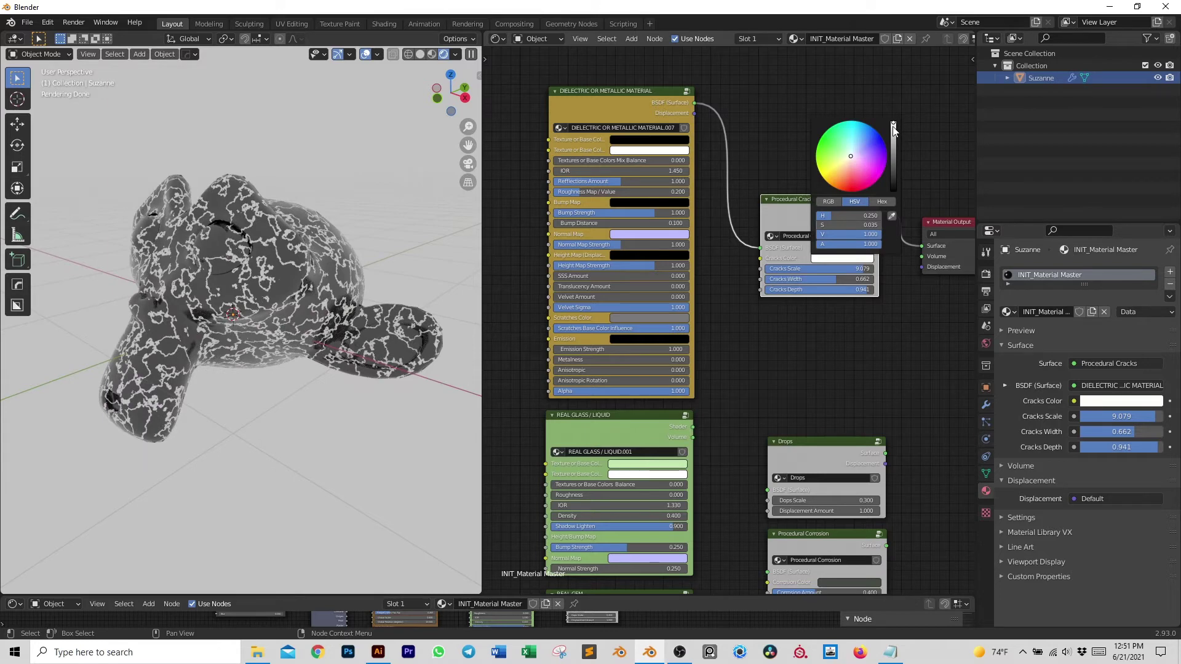
Connect the Procedural Corrosion node between the Procedural Cracks node and the Material Output surface
{"action": "scroll", "coordinate": [874, 400], "scroll_direction": "down", "scroll_amount": 3}
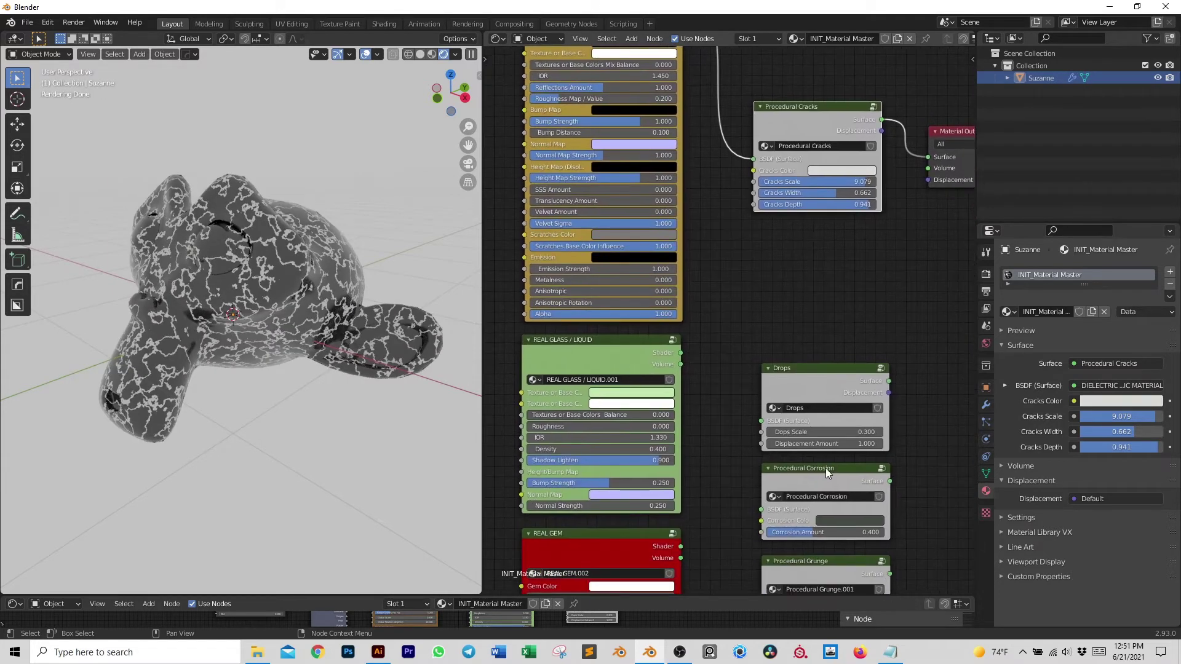
{"action": "left_click_drag", "start_coordinate": [828, 471], "coordinate": [822, 239]}
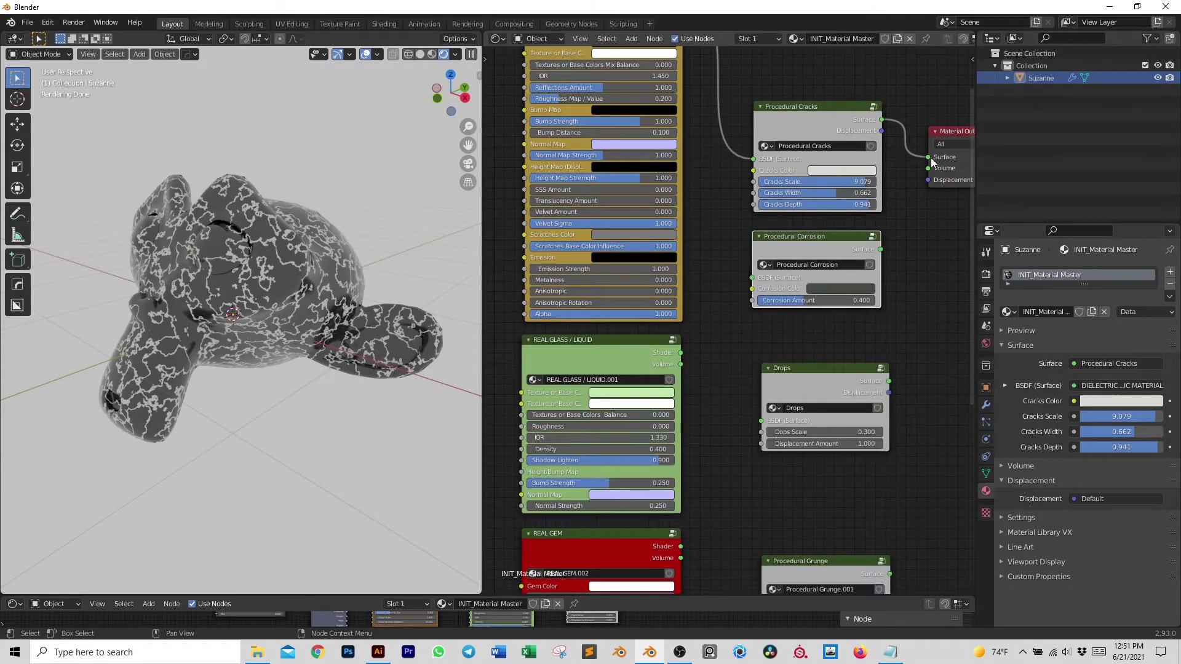
{"action": "left_click_drag", "start_coordinate": [761, 271], "coordinate": [753, 278]}
{"action": "left_click_drag", "start_coordinate": [881, 249], "coordinate": [928, 157]}
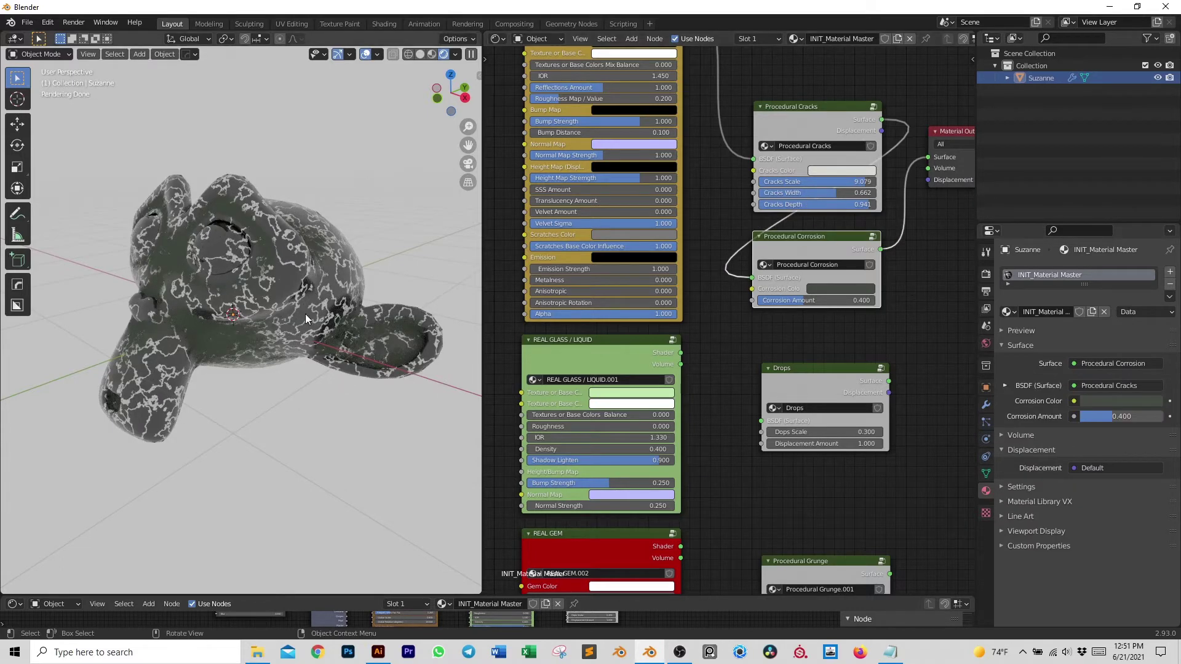
{"action": "middle_click_drag", "start_coordinate": [340, 308], "coordinate": [299, 256]}
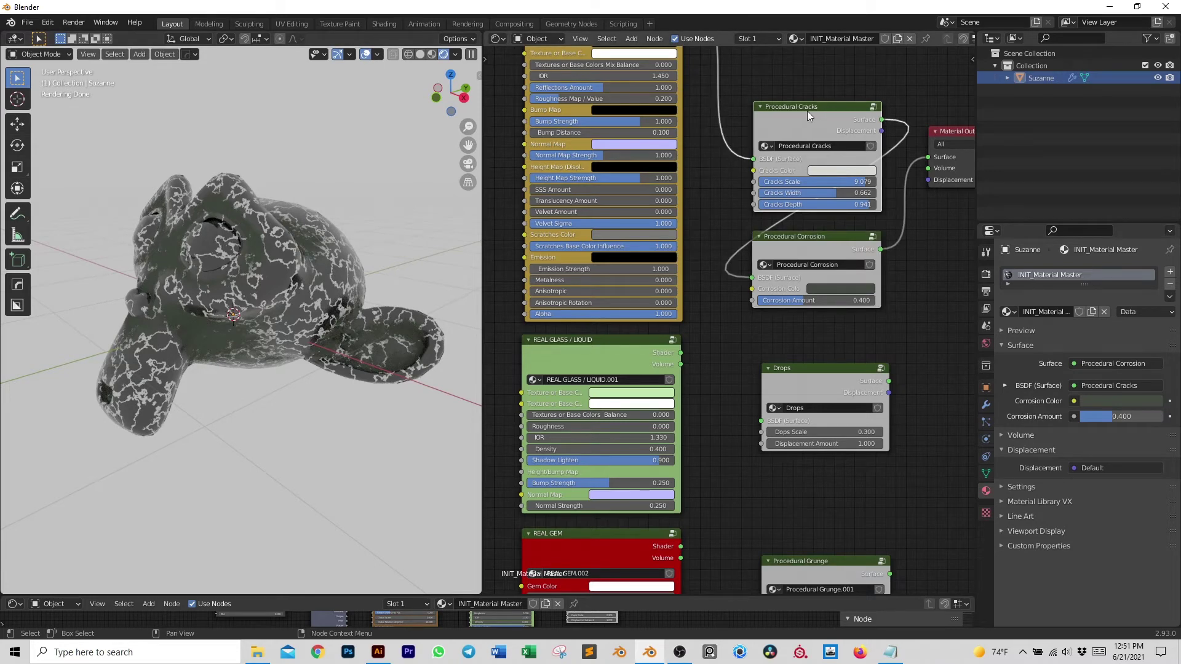
Set the Corrosion Color to pale green and Corrosion Amount to 0.357, temporarily muting the Procedural Cracks node while adjusting them
{"action": "key", "text": "m"}
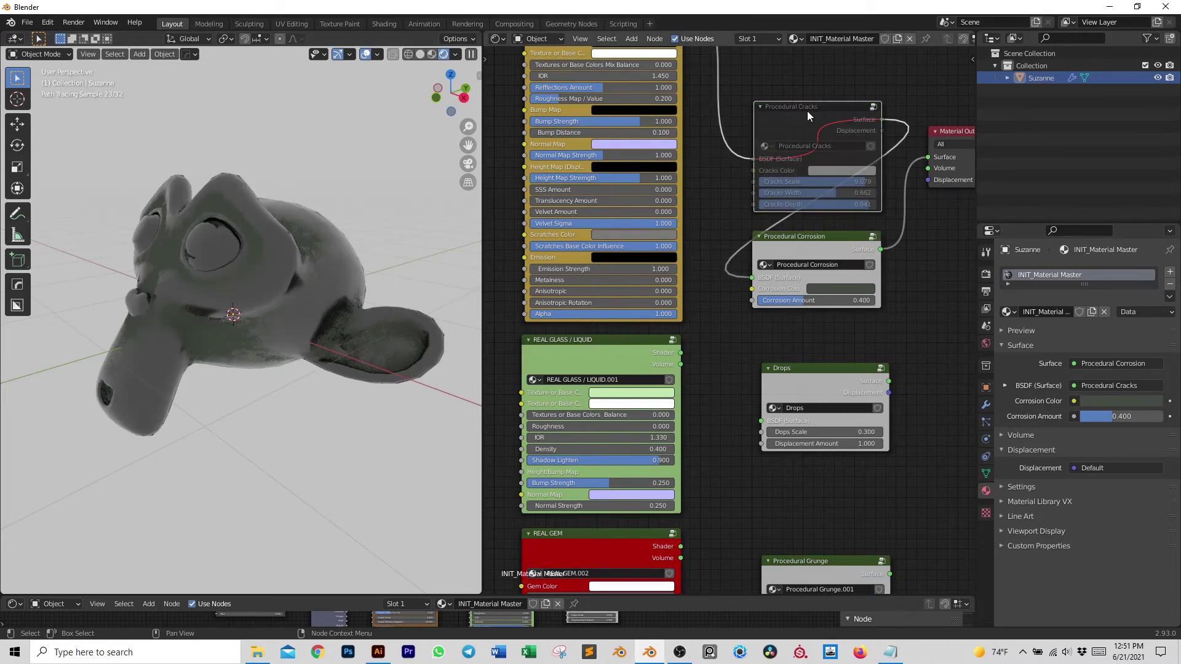
{"action": "scroll", "coordinate": [295, 255], "scroll_direction": "up", "scroll_amount": 5}
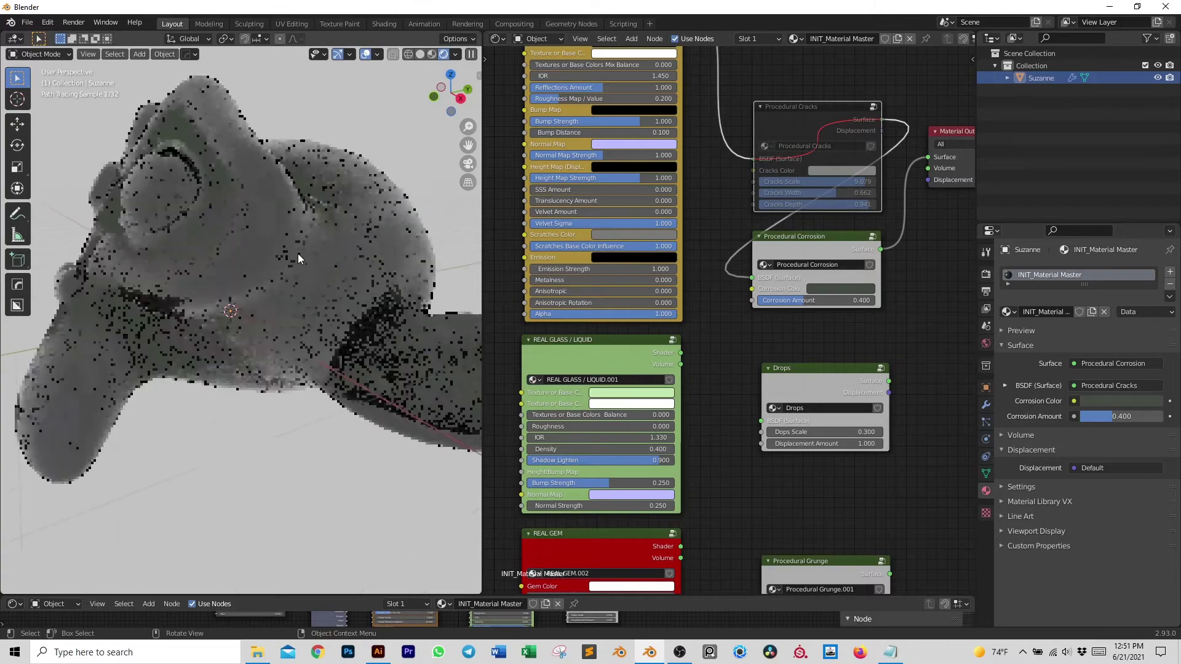
{"action": "left_click", "coordinate": [840, 288]}
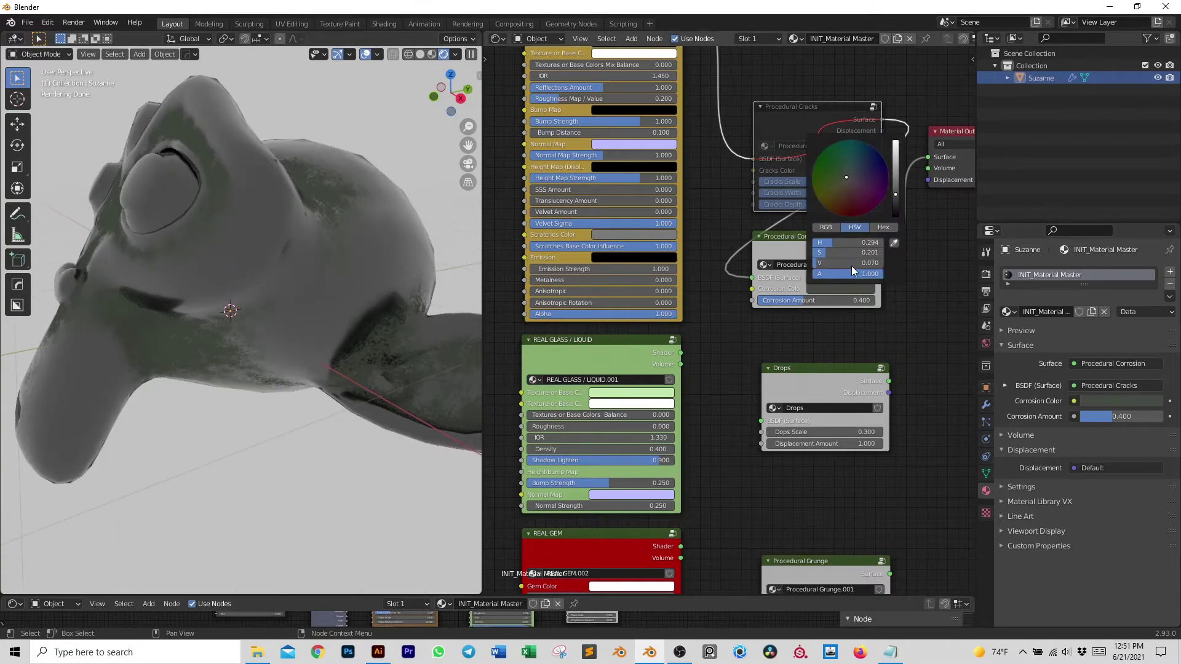
{"action": "mouse_move", "coordinate": [896, 196]}
{"action": "left_mouse_down"}
{"action": "mouse_move", "coordinate": [895, 155]}
{"action": "mouse_move", "coordinate": [895, 166]}
{"action": "left_mouse_up"}
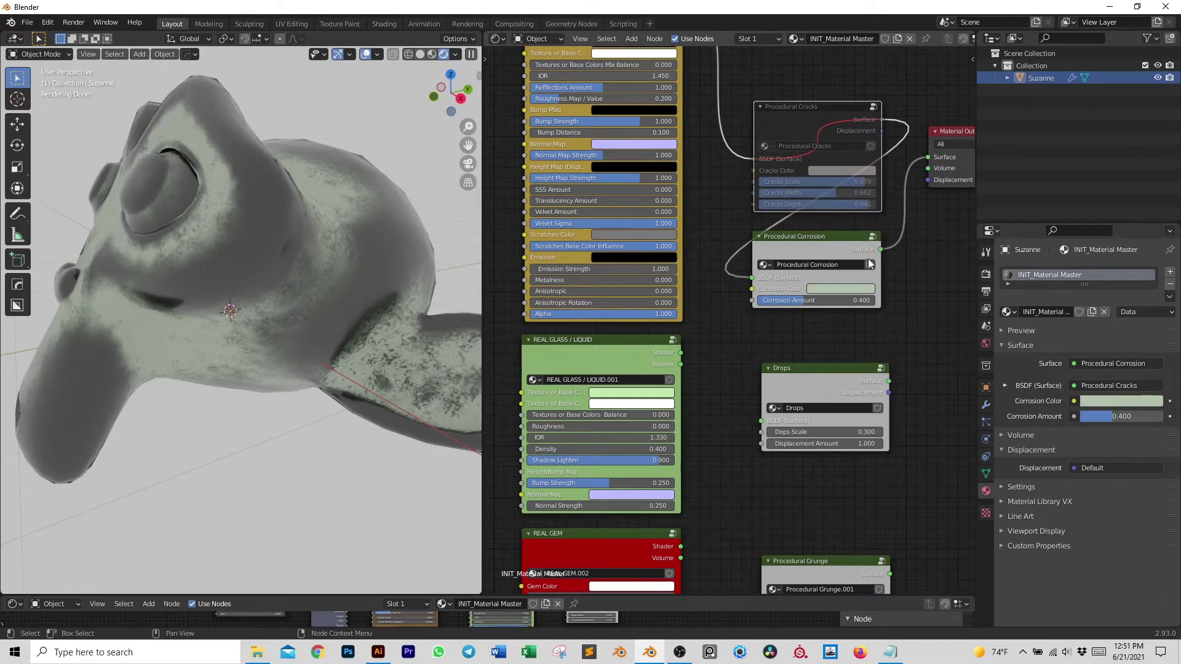
{"action": "mouse_move", "coordinate": [815, 304]}
{"action": "left_mouse_down"}
{"action": "mouse_move", "coordinate": [765, 305]}
{"action": "mouse_move", "coordinate": [831, 305]}
{"action": "mouse_move", "coordinate": [781, 305]}
{"action": "mouse_move", "coordinate": [809, 305]}
{"action": "left_mouse_up"}
{"action": "key", "text": "m"}
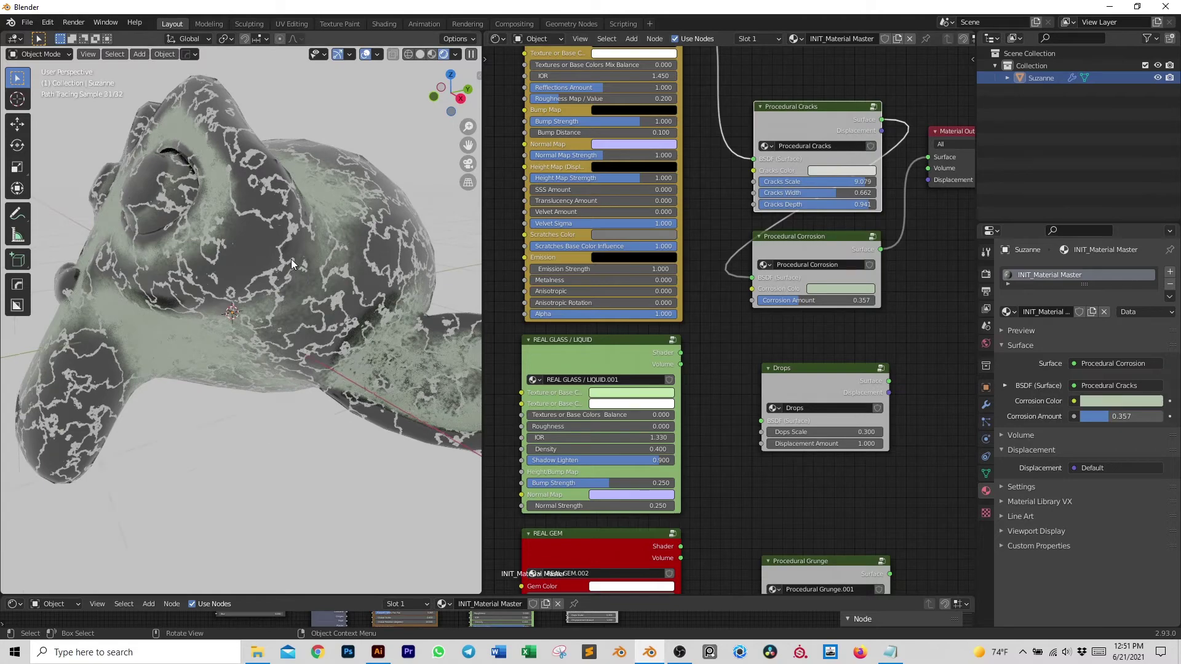
Insert the Procedural Grunge node into the link between the Procedural Corrosion node and Material Output
{"action": "scroll", "coordinate": [290, 260], "scroll_direction": "down", "scroll_amount": 5}
{"action": "scroll", "coordinate": [716, 344], "scroll_direction": "down", "scroll_amount": 1}
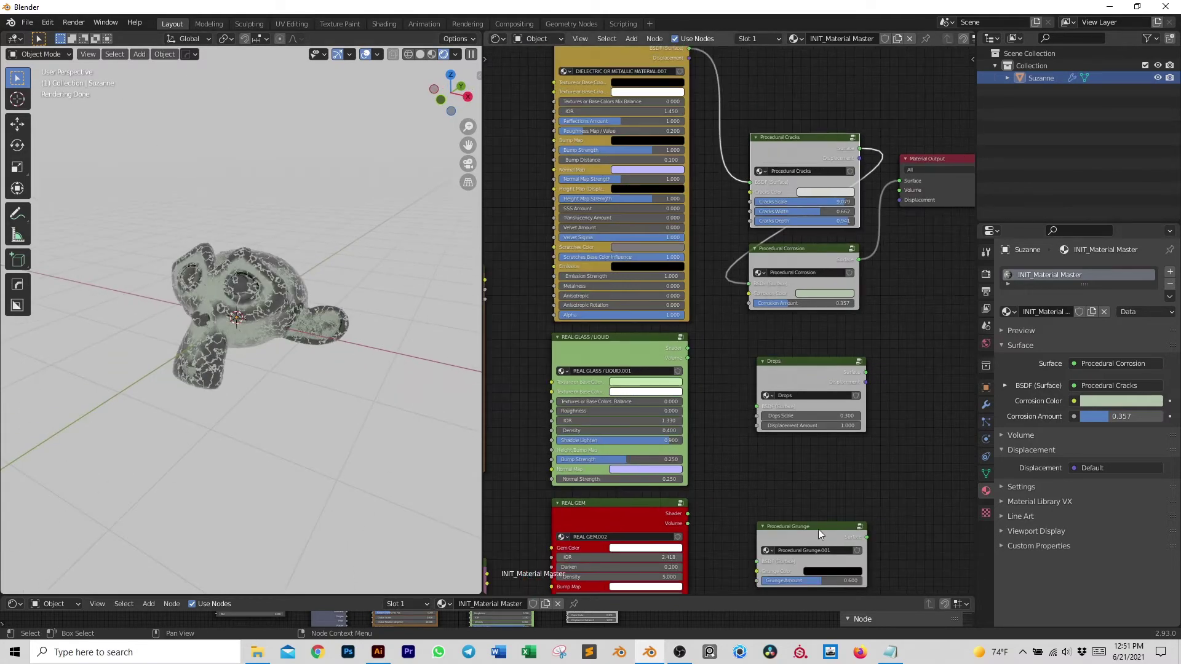
{"action": "left_click_drag", "start_coordinate": [818, 529], "coordinate": [938, 238]}
{"action": "scroll", "coordinate": [916, 352], "scroll_direction": "down", "scroll_amount": 1}
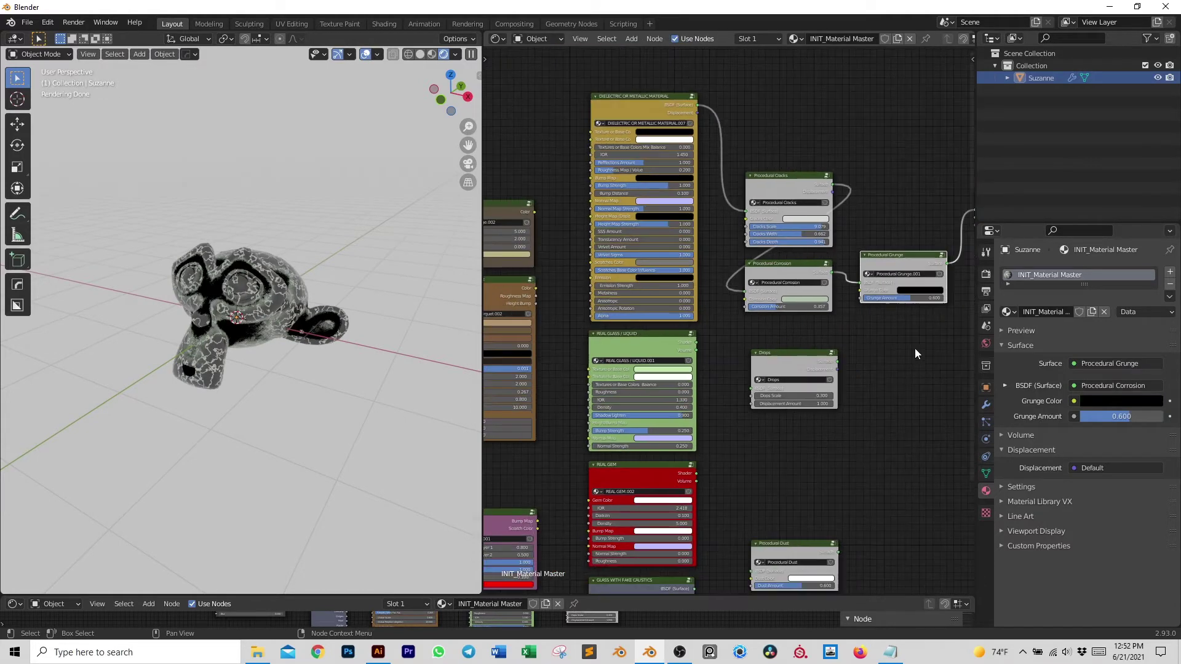
Set the Grunge Color to light lavender after trying salmon pink, and set the Grunge Amount to 0.365
{"action": "middle_click_drag", "start_coordinate": [917, 353], "coordinate": [769, 369]}
{"action": "scroll", "coordinate": [791, 348], "scroll_direction": "up", "scroll_amount": 2}
{"action": "left_click", "coordinate": [788, 311]}
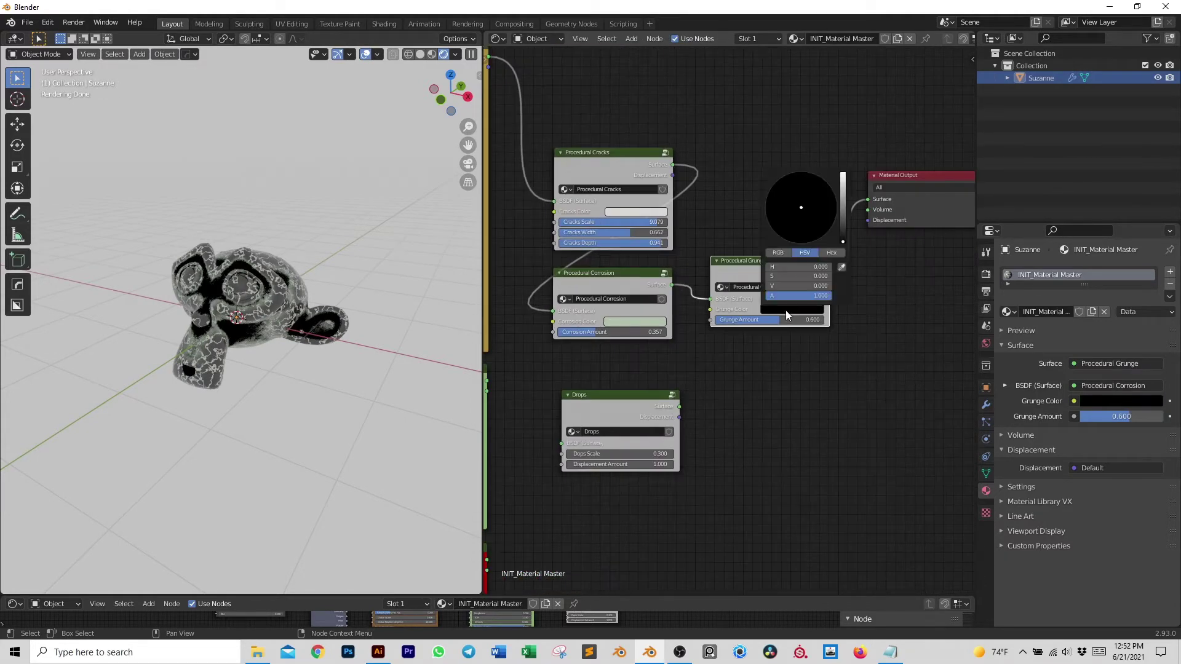
{"action": "left_click_drag", "start_coordinate": [843, 226], "coordinate": [819, 214]}
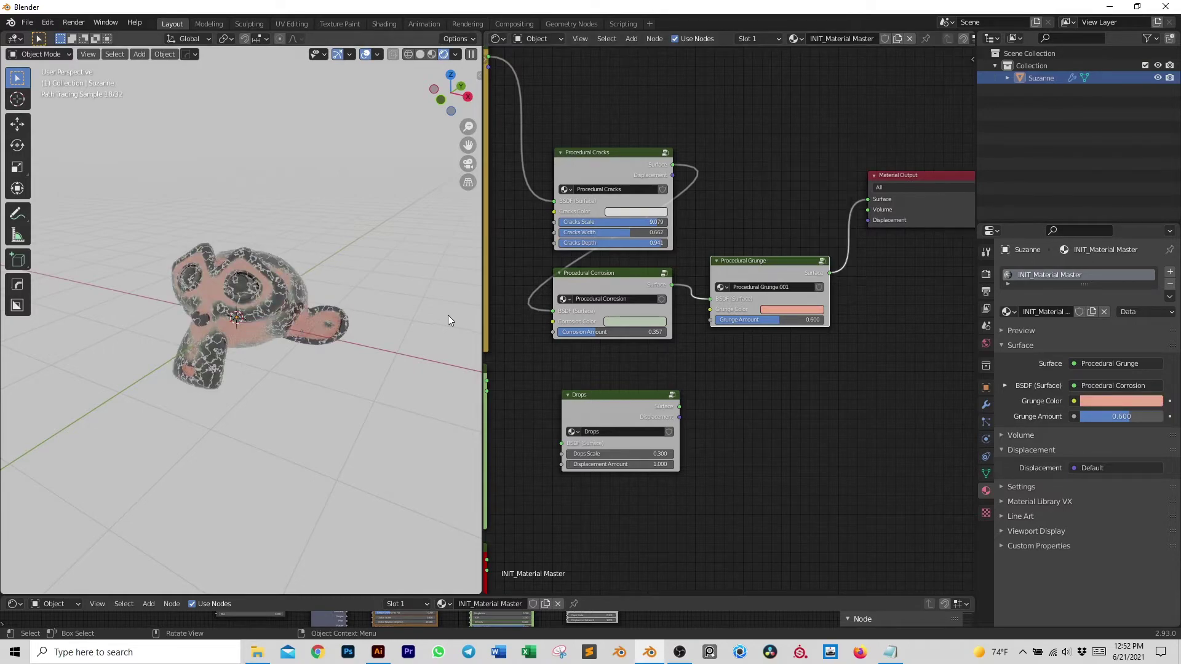
{"action": "scroll", "coordinate": [326, 313], "scroll_direction": "up", "scroll_amount": 8}
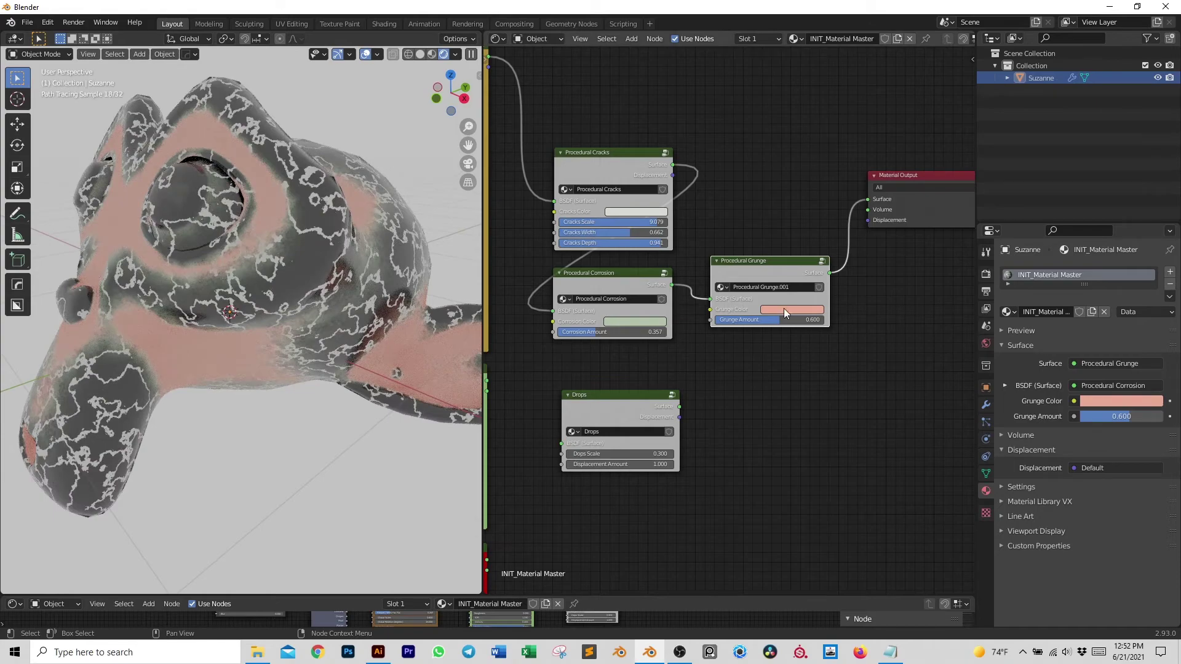
{"action": "left_click", "coordinate": [783, 310]}
{"action": "mouse_move", "coordinate": [797, 216]}
{"action": "left_mouse_down"}
{"action": "mouse_move", "coordinate": [809, 216]}
{"action": "mouse_move", "coordinate": [810, 198]}
{"action": "left_mouse_up"}
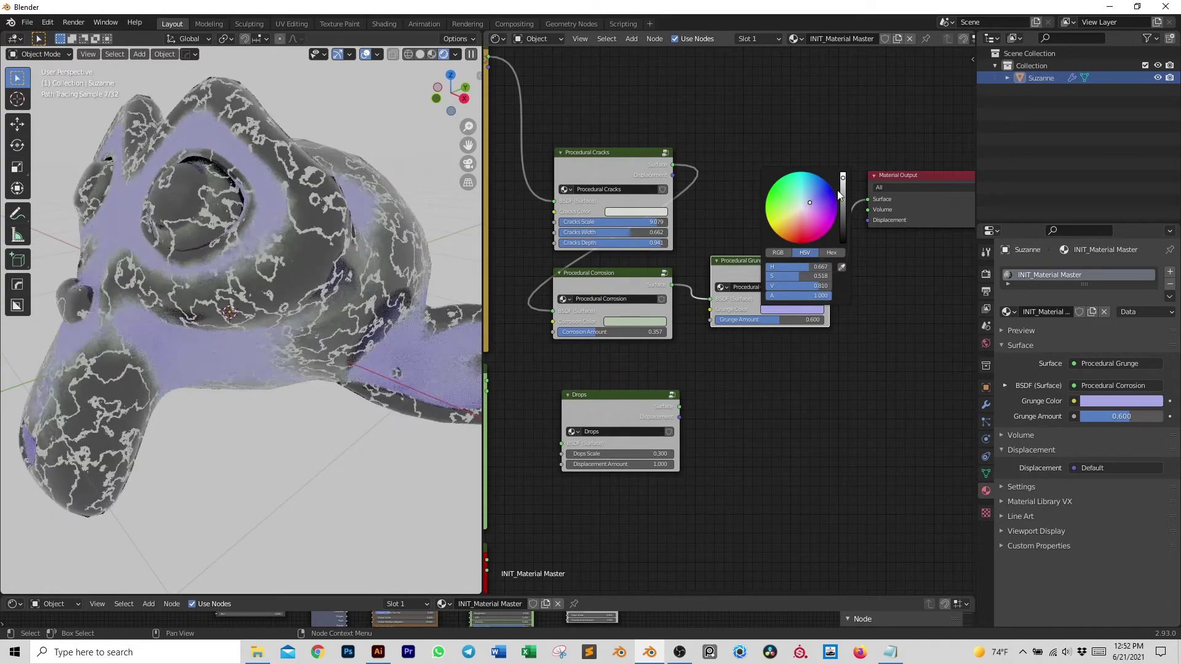
{"action": "left_click_drag", "start_coordinate": [780, 325], "coordinate": [780, 325]}
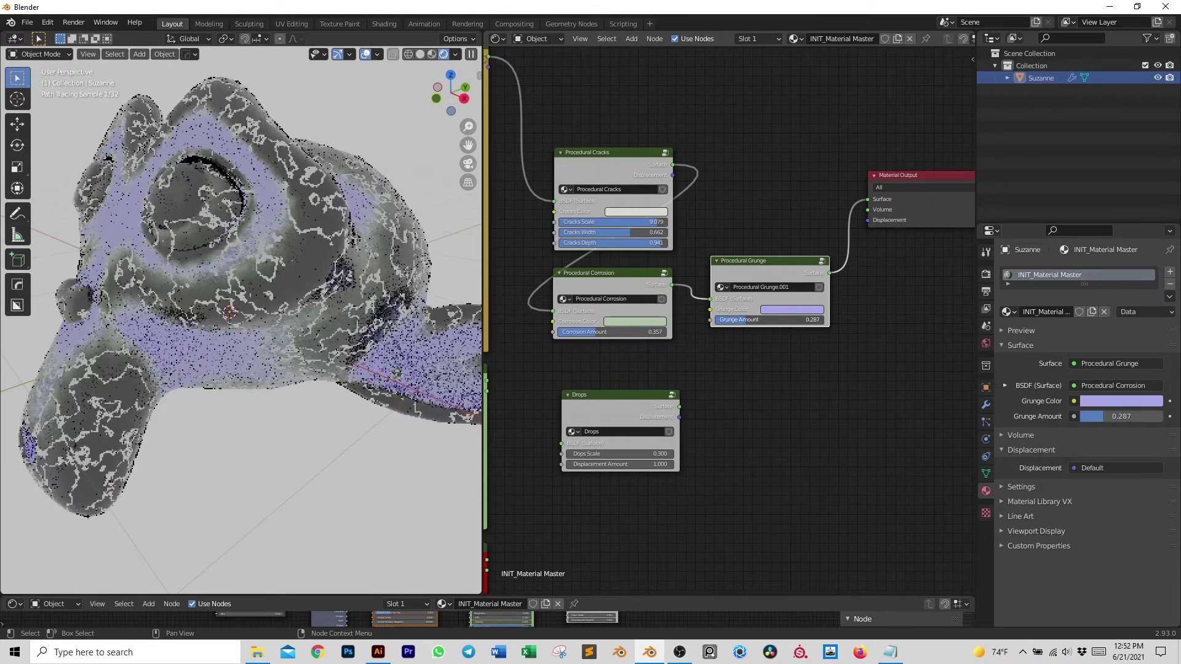
Connect the Displacement output of the Procedural Cracks node to the Displacement input of Material Output
{"action": "scroll", "coordinate": [782, 375], "scroll_direction": "down", "scroll_amount": 1}
{"action": "scroll", "coordinate": [752, 197], "scroll_direction": "up", "scroll_amount": 2}
{"action": "middle_click_drag", "start_coordinate": [751, 196], "coordinate": [685, 253]}
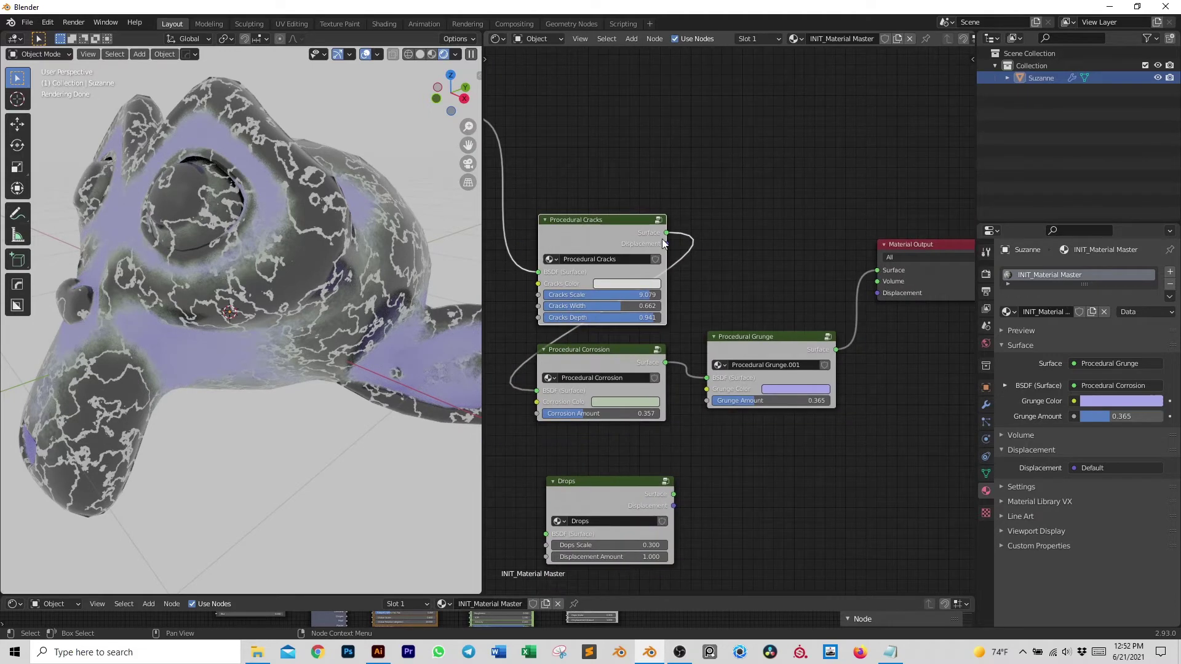
{"action": "left_click_drag", "start_coordinate": [667, 244], "coordinate": [877, 294]}
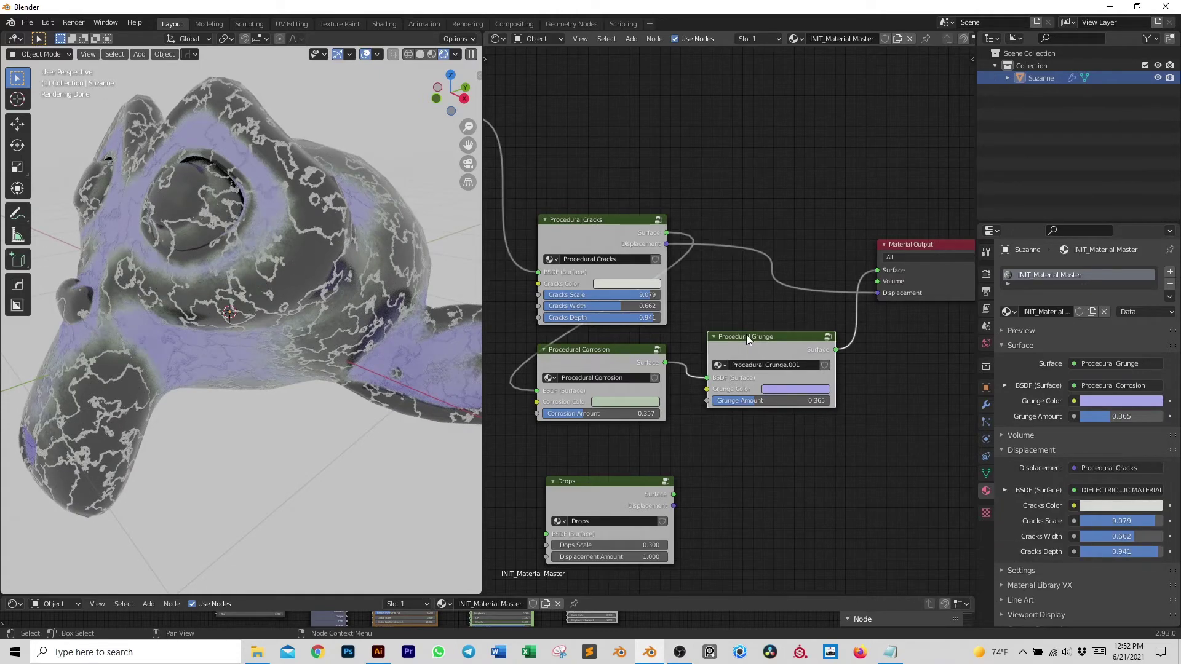
Mute the Procedural Grunge and Procedural Corrosion nodes to isolate the cracks on the monkey head
{"action": "key", "text": "m"}
{"action": "left_click", "coordinate": [615, 353]}
{"action": "key", "text": "m"}
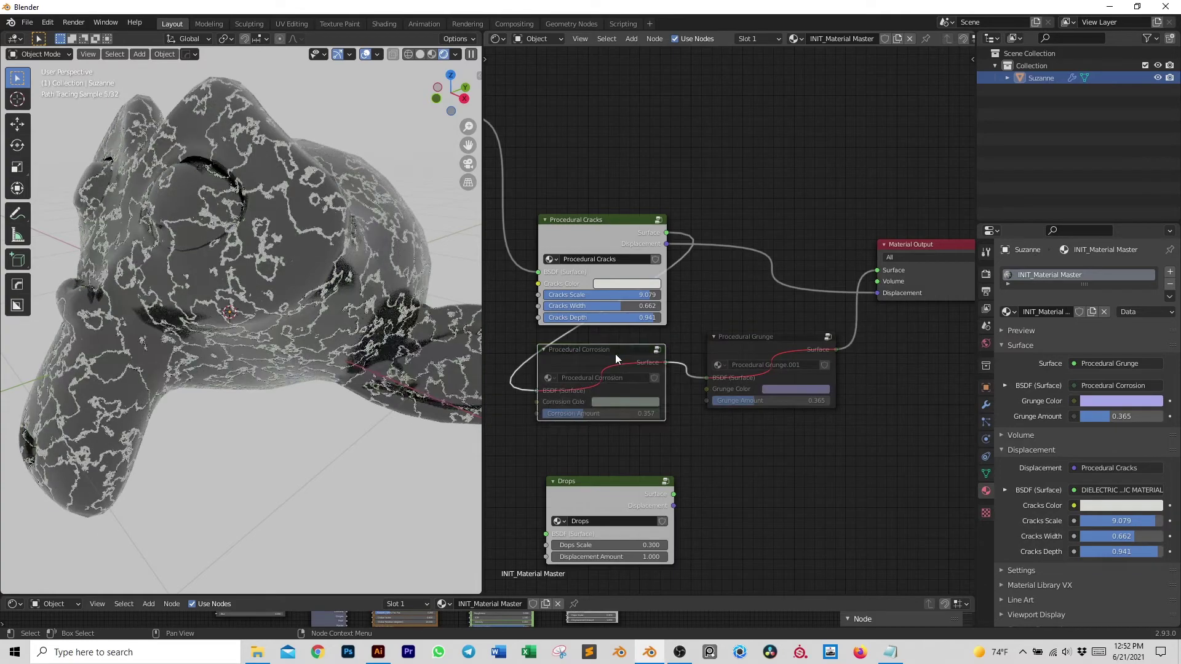
Set the Procedural Cracks node's Cracks Scale to 9.777, Cracks Width to 0.374 and Cracks Depth to 1.000
{"action": "scroll", "coordinate": [332, 273], "scroll_direction": "up", "scroll_amount": 5}
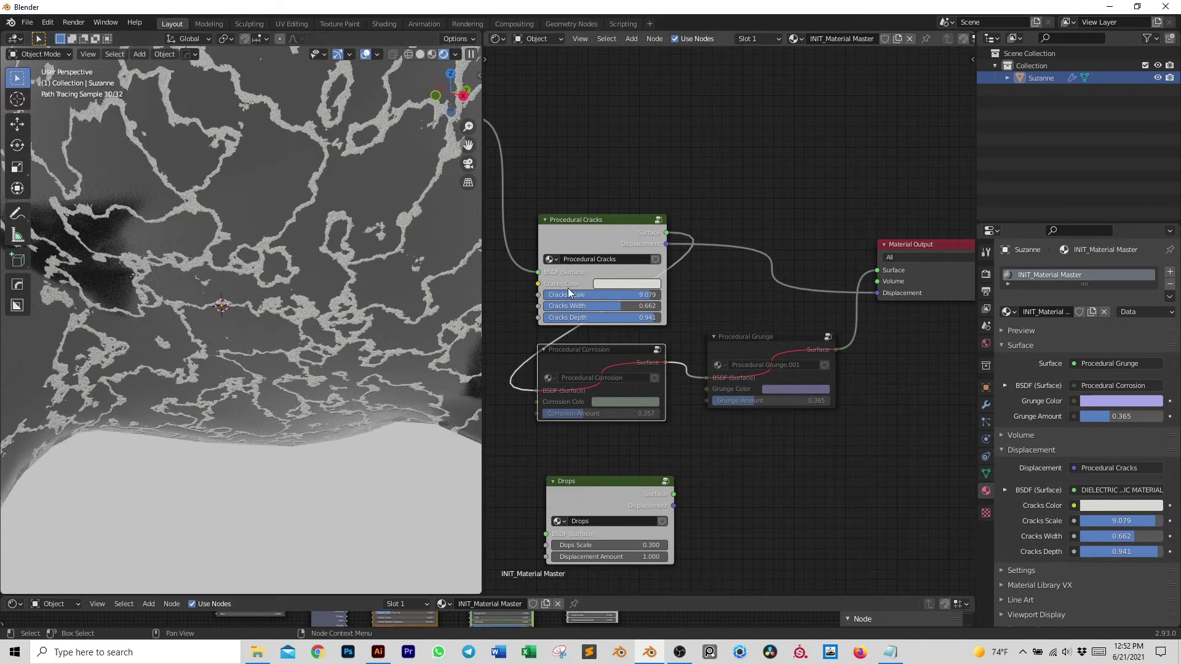
{"action": "mouse_move", "coordinate": [598, 304]}
{"action": "left_mouse_down"}
{"action": "mouse_move", "coordinate": [555, 304]}
{"action": "mouse_move", "coordinate": [598, 318]}
{"action": "left_mouse_up"}
{"action": "left_click", "coordinate": [598, 317]}
{"action": "type", "text": "1"}
{"action": "key", "text": "Return"}
{"action": "left_click_drag", "start_coordinate": [590, 294], "coordinate": [615, 295]}
Unmute the Procedural Corrosion and Procedural Grunge nodes
{"action": "scroll", "coordinate": [718, 308], "scroll_direction": "down", "scroll_amount": 3}
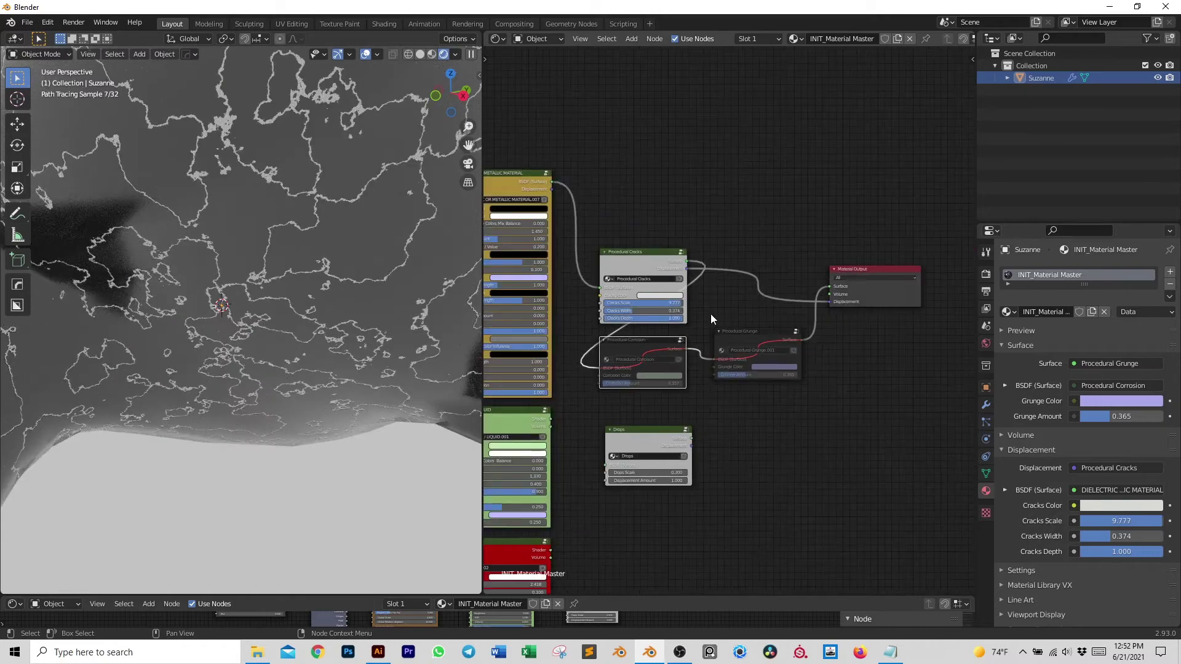
{"action": "key", "text": "m"}
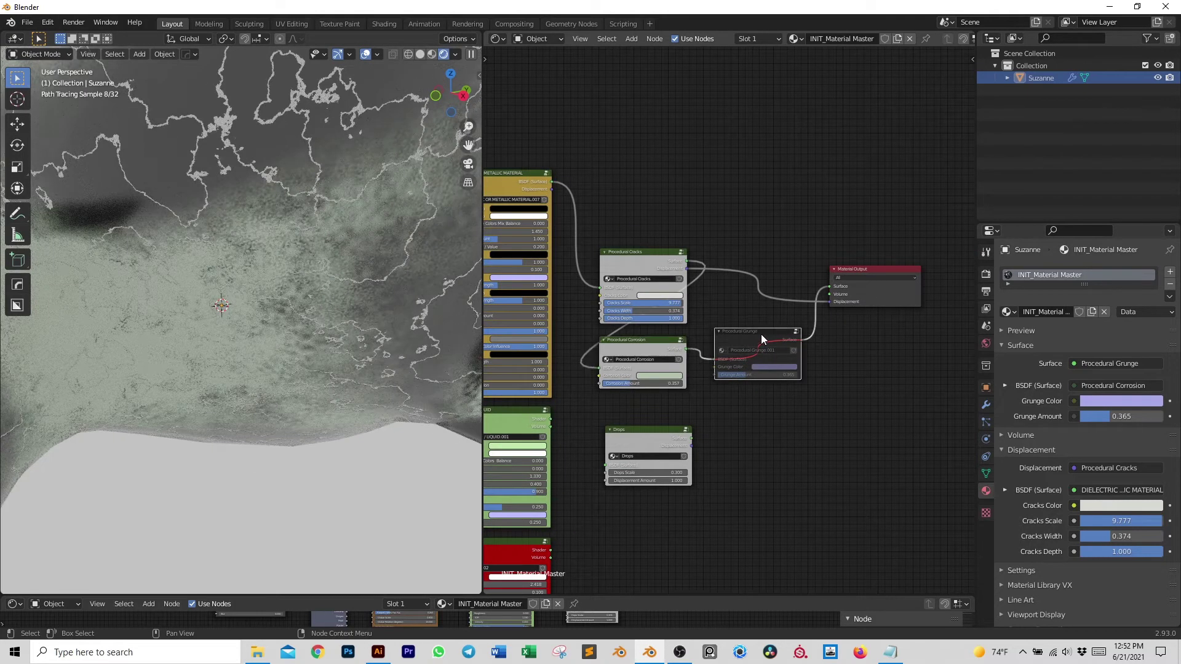
{"action": "left_click", "coordinate": [762, 334]}
{"action": "key", "text": "m"}
Move the Procedural Scratches node beside the DIELECTRIC OR METALLIC MATERIAL node and connect its Bump Map output to that node's Bump Map input
{"action": "scroll", "coordinate": [765, 323], "scroll_direction": "down", "scroll_amount": 5}
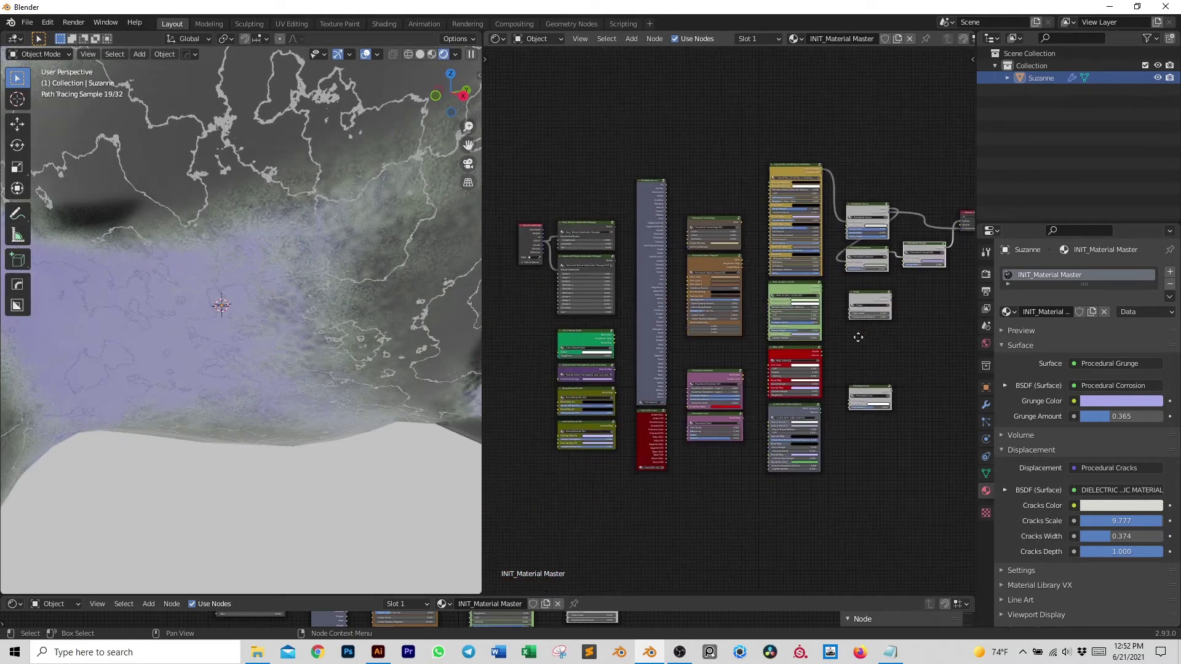
{"action": "scroll", "coordinate": [690, 348], "scroll_direction": "up", "scroll_amount": 4}
{"action": "middle_click_drag", "start_coordinate": [674, 244], "coordinate": [695, 215]}
{"action": "scroll", "coordinate": [641, 403], "scroll_direction": "down", "scroll_amount": 1}
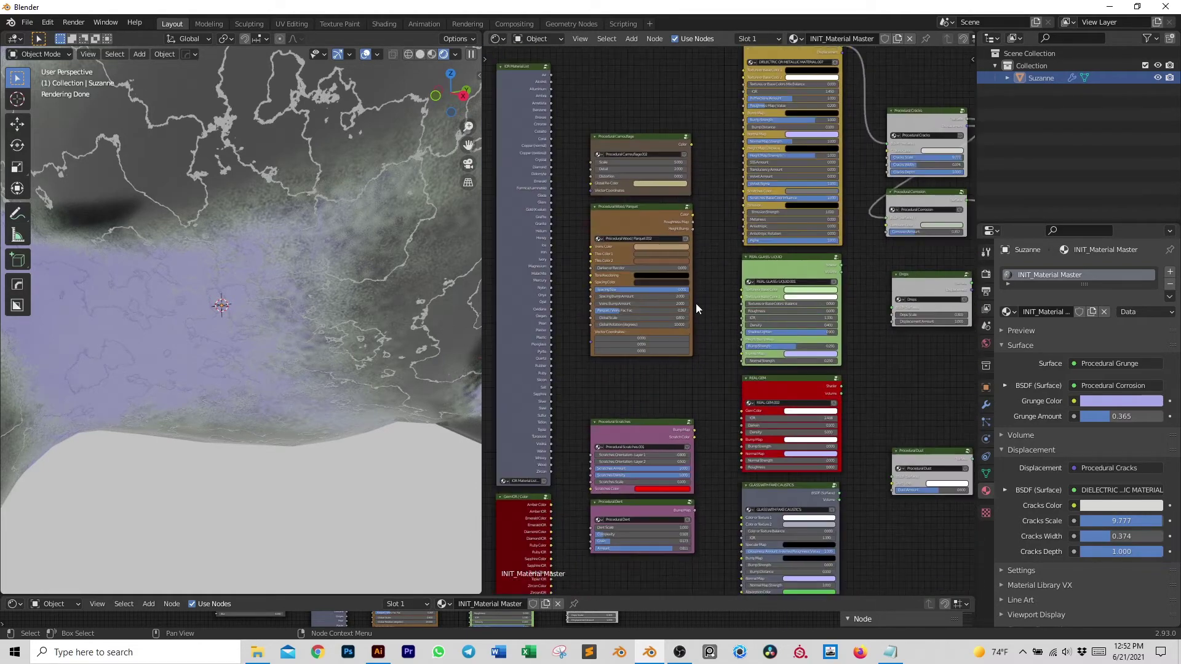
{"action": "scroll", "coordinate": [678, 404], "scroll_direction": "up", "scroll_amount": 2}
{"action": "middle_click_drag", "start_coordinate": [666, 395], "coordinate": [673, 511]}
{"action": "left_click_drag", "start_coordinate": [673, 516], "coordinate": [676, 115]}
{"action": "scroll", "coordinate": [714, 147], "scroll_direction": "up", "scroll_amount": 2}
{"action": "middle_click_drag", "start_coordinate": [714, 147], "coordinate": [703, 278]}
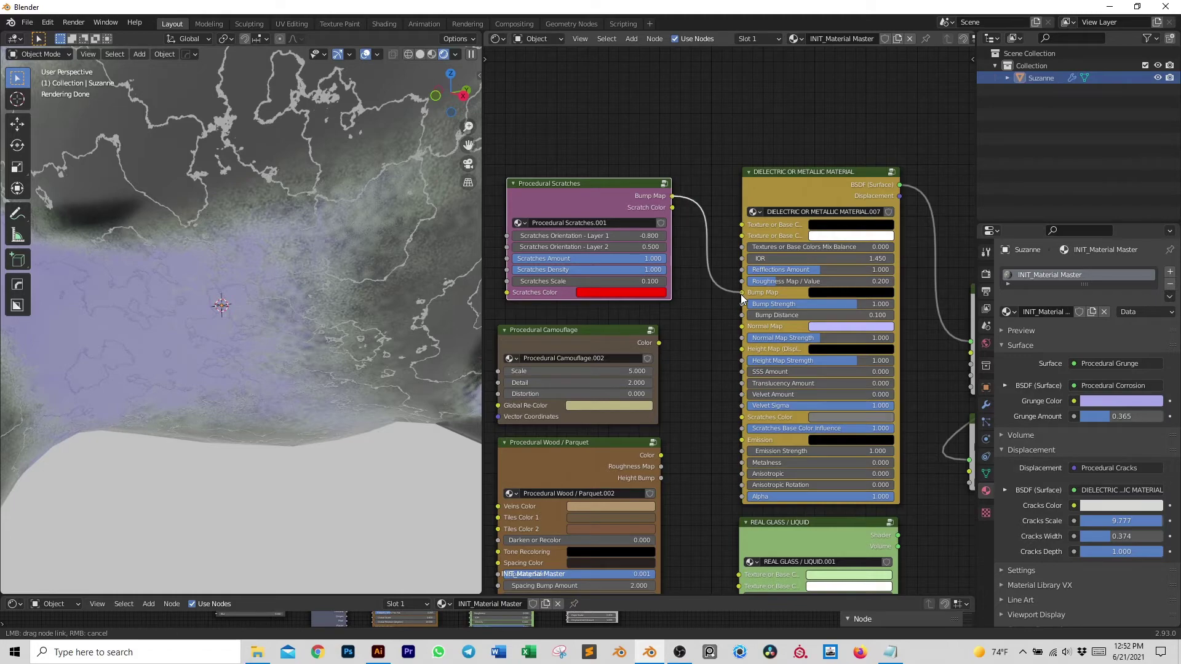
{"action": "left_click_drag", "start_coordinate": [741, 294], "coordinate": [741, 293]}
Mute the Procedural Cracks, Procedural Corrosion and Procedural Grunge nodes to isolate the scratches on the monkey head
{"action": "scroll", "coordinate": [726, 255], "scroll_direction": "down", "scroll_amount": 2}
{"action": "middle_click_drag", "start_coordinate": [939, 309], "coordinate": [791, 245]}
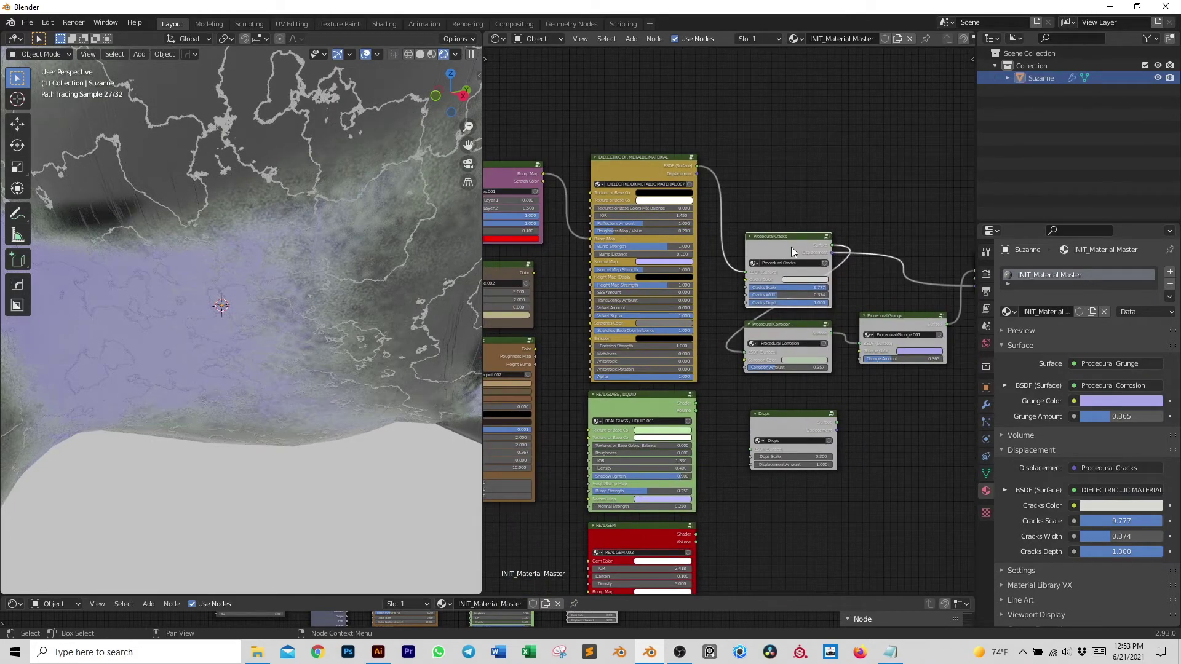
{"action": "key", "text": "m"}
{"action": "left_click", "coordinate": [787, 327]}
{"action": "key", "text": "m"}
{"action": "left_click", "coordinate": [869, 320]}
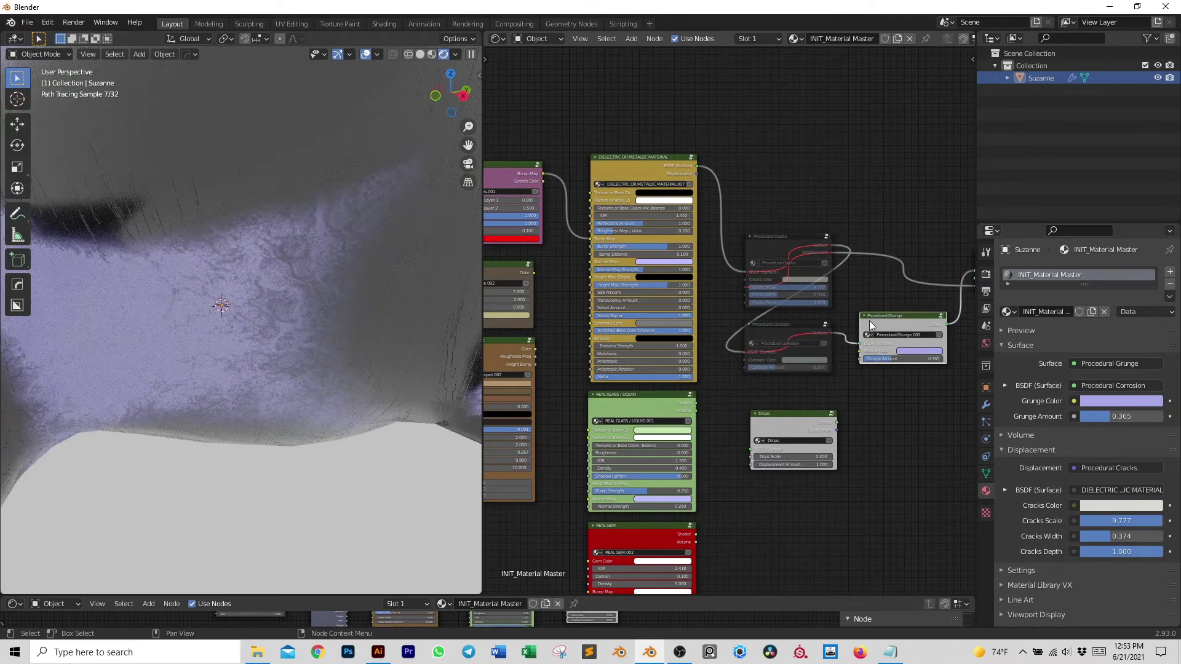
{"action": "key", "text": "m"}
In the Procedural Scratches node, set both layer orientations, Scratches Amount and Scratches Density to 1.000, and Scratches Scale to 0.400
{"action": "middle_click_drag", "start_coordinate": [342, 256], "coordinate": [313, 264]}
{"action": "scroll", "coordinate": [320, 263], "scroll_direction": "up", "scroll_amount": 3}
{"action": "middle_click_drag", "start_coordinate": [572, 248], "coordinate": [589, 253]}
{"action": "scroll", "coordinate": [589, 253], "scroll_direction": "up", "scroll_amount": 4}
{"action": "left_click_drag", "start_coordinate": [615, 231], "coordinate": [676, 231]}
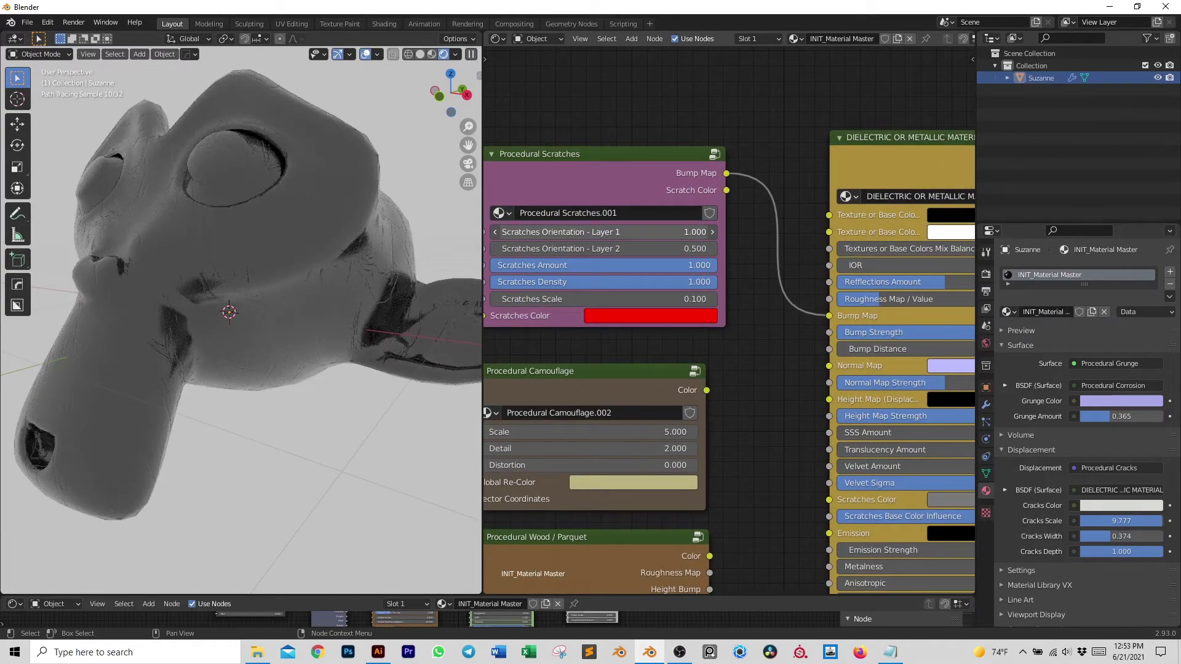
{"action": "left_click_drag", "start_coordinate": [615, 249], "coordinate": [676, 249]}
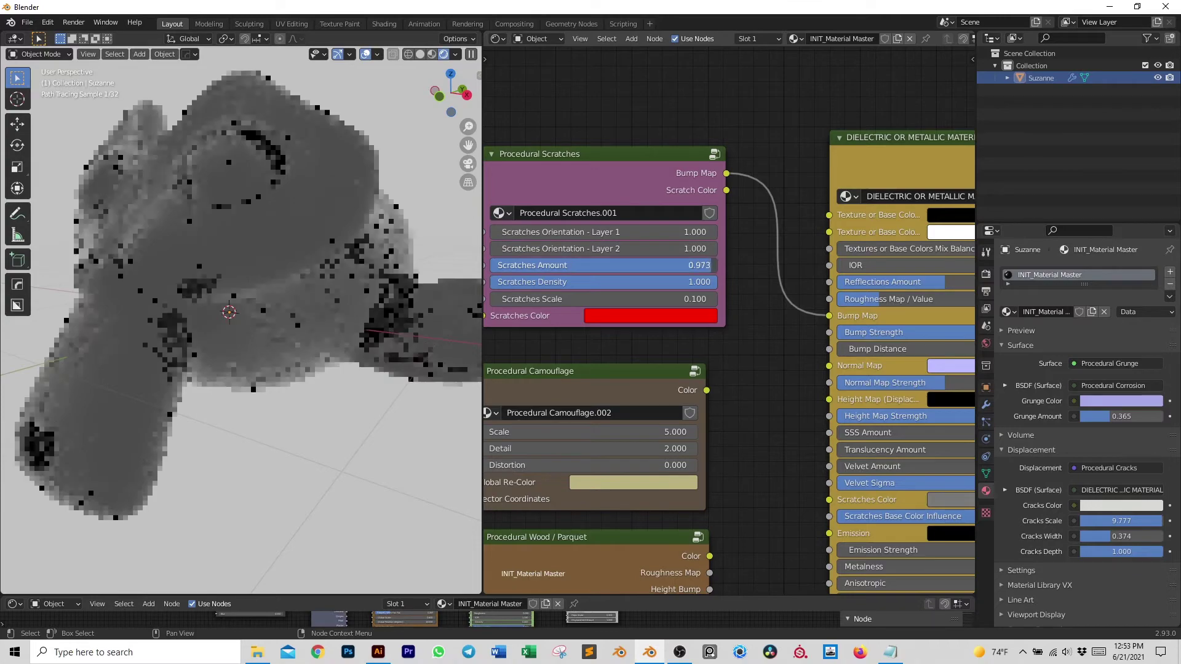
{"action": "mouse_move", "coordinate": [714, 282]}
{"action": "left_mouse_down"}
{"action": "mouse_move", "coordinate": [615, 282]}
{"action": "mouse_move", "coordinate": [718, 282]}
{"action": "left_mouse_up"}
{"action": "mouse_move", "coordinate": [641, 296]}
{"action": "left_mouse_down"}
{"action": "mouse_move", "coordinate": [698, 289]}
{"action": "mouse_move", "coordinate": [640, 286]}
{"action": "left_mouse_up"}
{"action": "scroll", "coordinate": [327, 274], "scroll_direction": "up", "scroll_amount": 3}
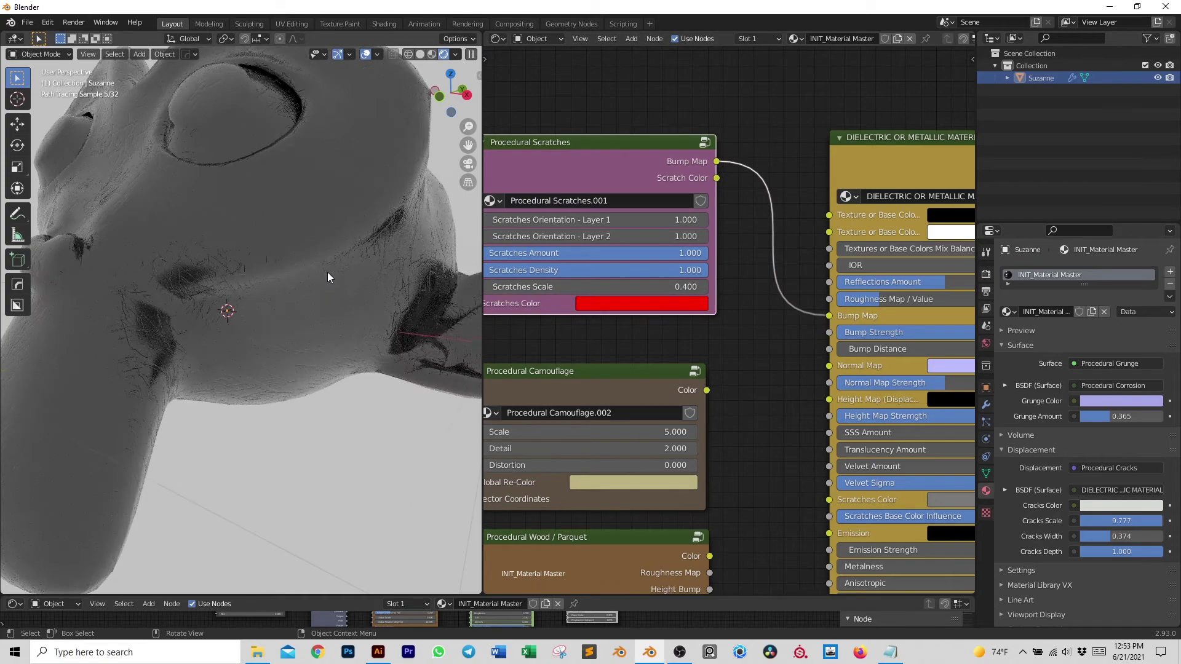
{"action": "scroll", "coordinate": [330, 239], "scroll_direction": "down", "scroll_amount": 5}
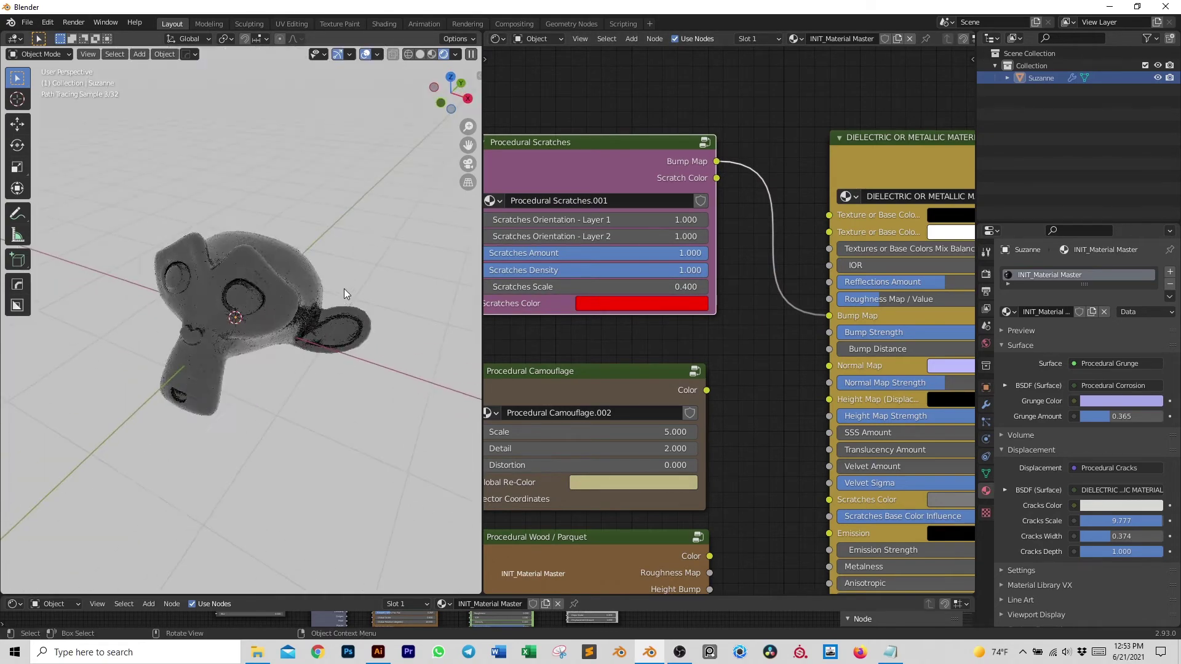
{"action": "scroll", "coordinate": [345, 294], "scroll_direction": "up", "scroll_amount": 2}
{"action": "scroll", "coordinate": [848, 230], "scroll_direction": "down", "scroll_amount": 2}
Change the first Texture or Base Color of the DIELECTRIC OR METALLIC MATERIAL node to dark blue
{"action": "middle_click_drag", "start_coordinate": [886, 231], "coordinate": [775, 254]}
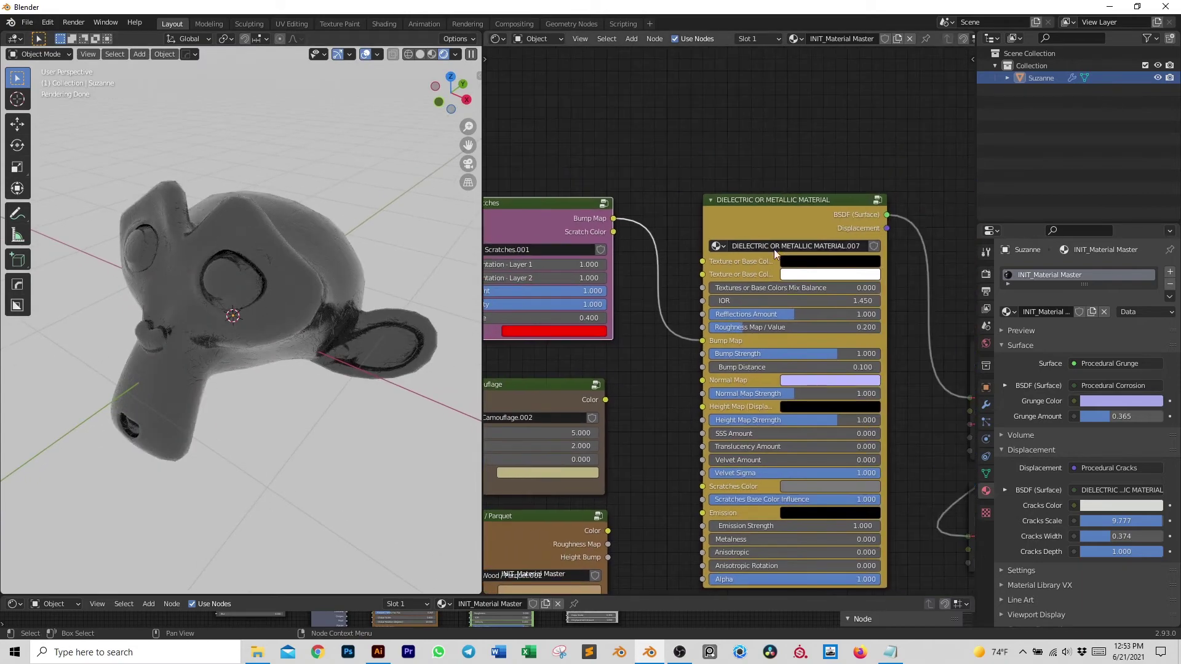
{"action": "left_click", "coordinate": [816, 264]}
{"action": "scroll", "coordinate": [861, 134], "scroll_direction": "up", "scroll_amount": 8}
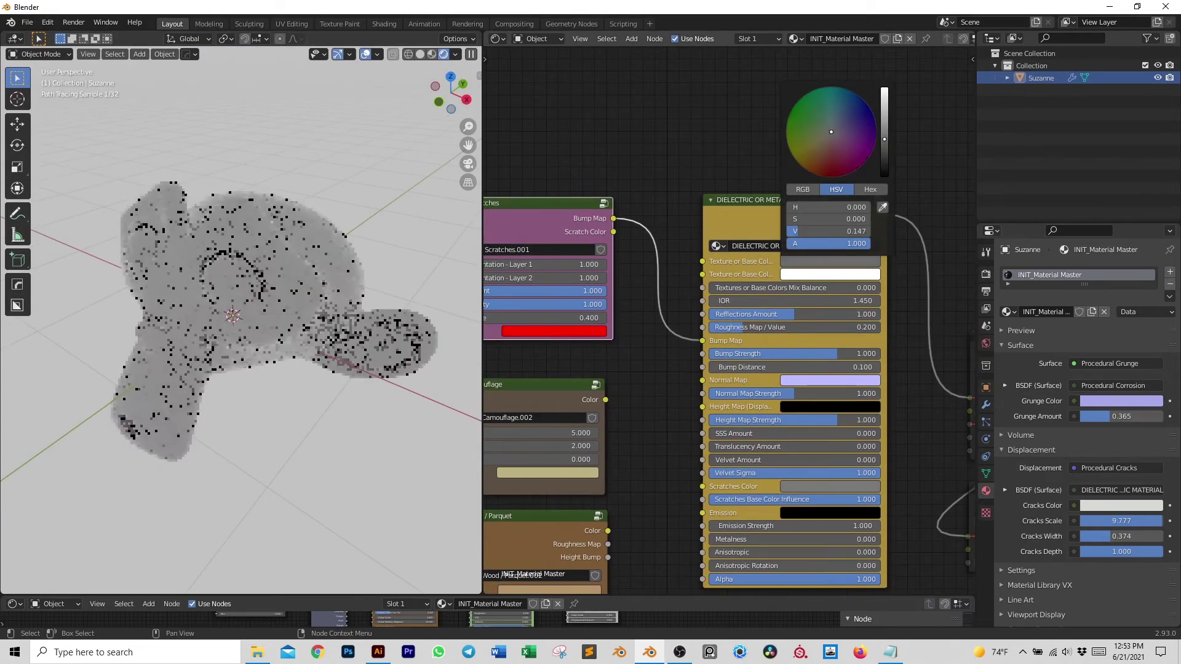
{"action": "left_click_drag", "start_coordinate": [840, 135], "coordinate": [847, 89]}
{"action": "scroll", "coordinate": [884, 117], "scroll_direction": "down", "scroll_amount": 5}
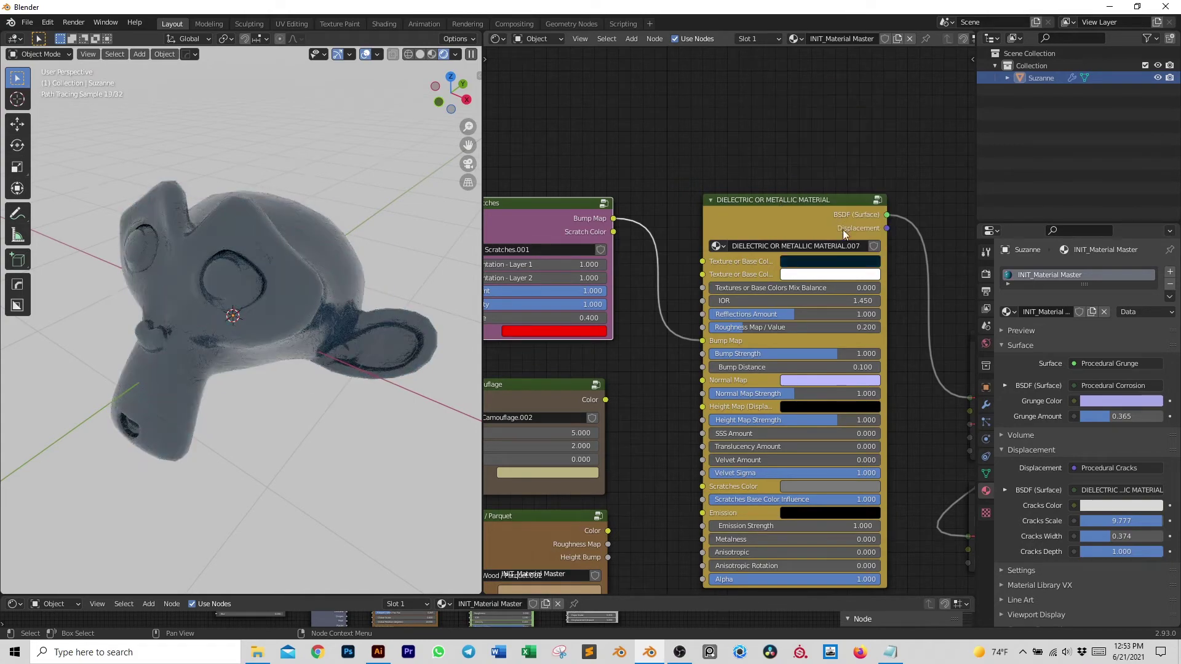
Unmute the Procedural Cracks, Procedural Corrosion and Procedural Grunge nodes to combine them with the scratches
{"action": "middle_click_drag", "start_coordinate": [890, 230], "coordinate": [609, 245]}
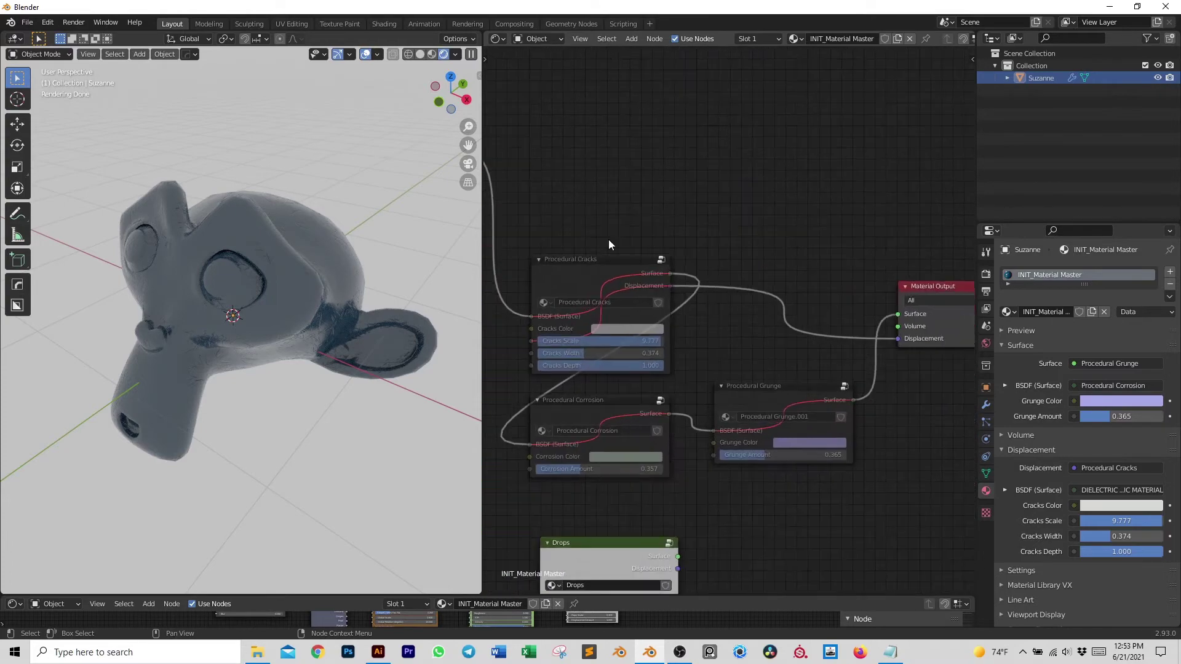
{"action": "key", "text": "m"}
{"action": "left_click", "coordinate": [611, 411]}
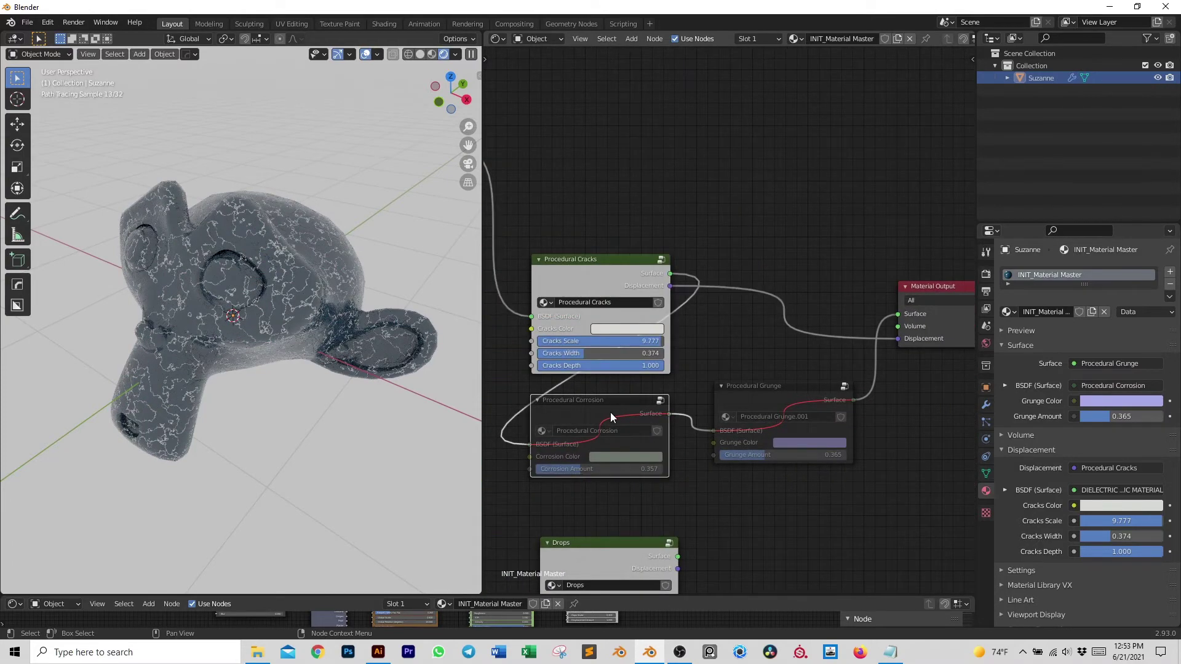
{"action": "key", "text": "m"}
{"action": "left_click", "coordinate": [759, 396]}
{"action": "key", "text": "m"}
Set the Procedural Grunge node's Grunge Color to dark brown and its Grunge Amount to 0.183
{"action": "scroll", "coordinate": [708, 289], "scroll_direction": "down", "scroll_amount": 2}
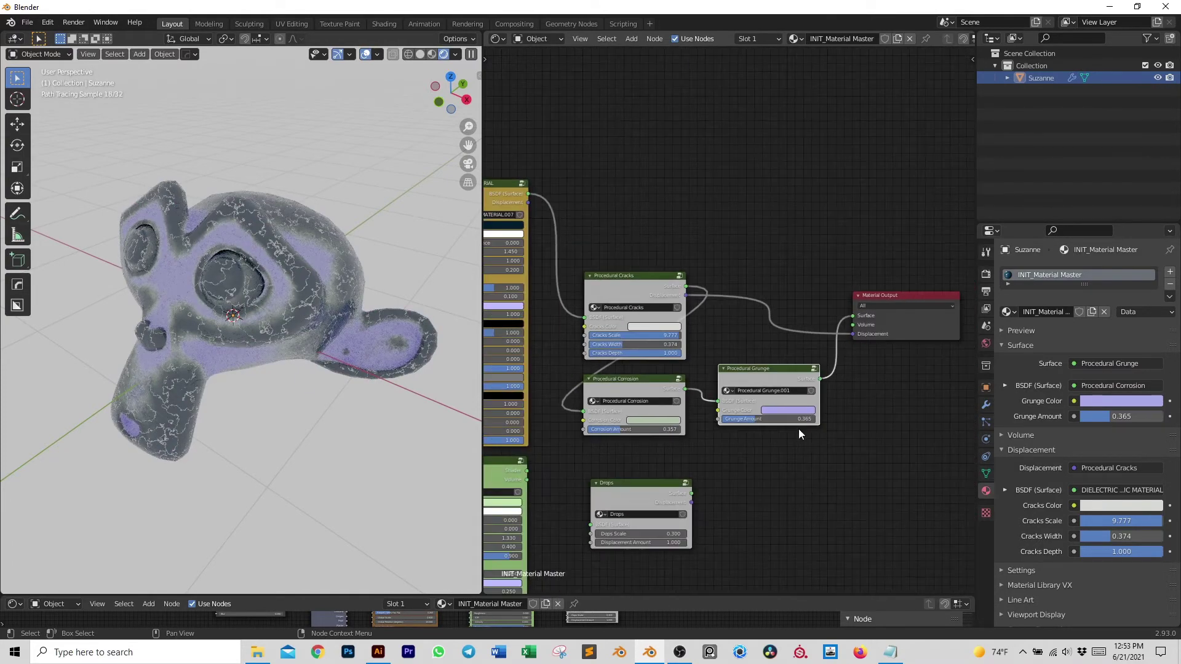
{"action": "left_click", "coordinate": [795, 410]}
{"action": "mouse_move", "coordinate": [832, 301]}
{"action": "left_mouse_down"}
{"action": "mouse_move", "coordinate": [832, 341]}
{"action": "mouse_move", "coordinate": [831, 310]}
{"action": "mouse_move", "coordinate": [833, 327]}
{"action": "mouse_move", "coordinate": [786, 337]}
{"action": "mouse_move", "coordinate": [795, 326]}
{"action": "left_mouse_up"}
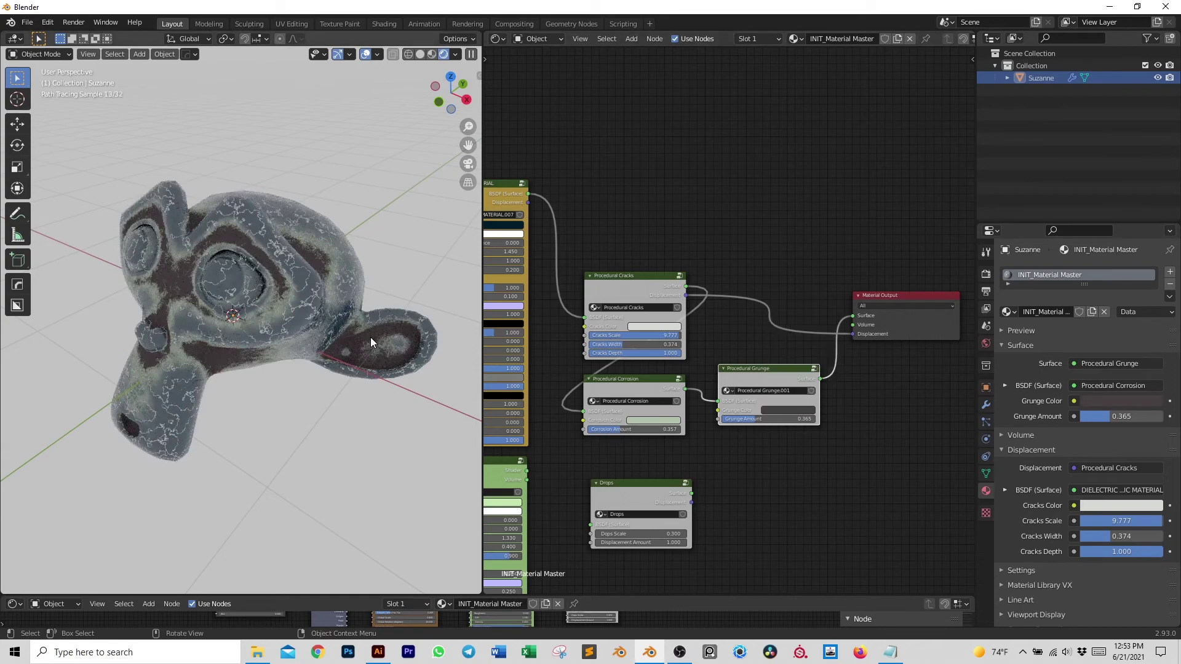
{"action": "scroll", "coordinate": [343, 327], "scroll_direction": "up", "scroll_amount": 5}
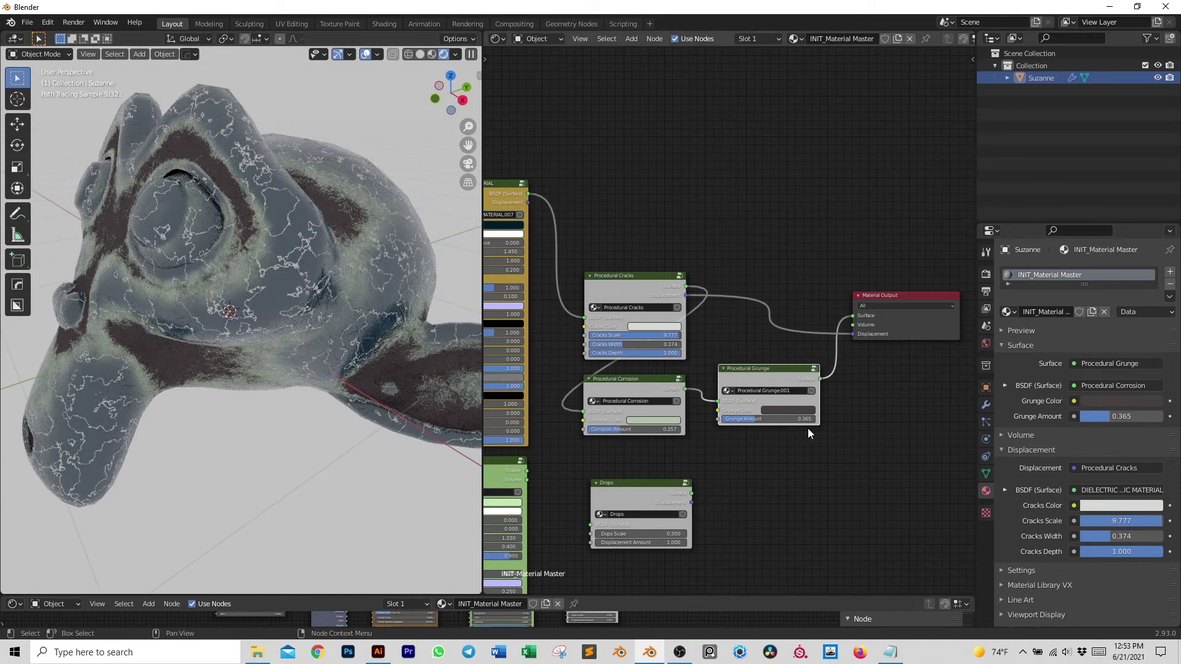
{"action": "mouse_move", "coordinate": [777, 419]}
{"action": "left_mouse_down"}
{"action": "mouse_move", "coordinate": [738, 419]}
{"action": "mouse_move", "coordinate": [760, 419]}
{"action": "left_mouse_up"}
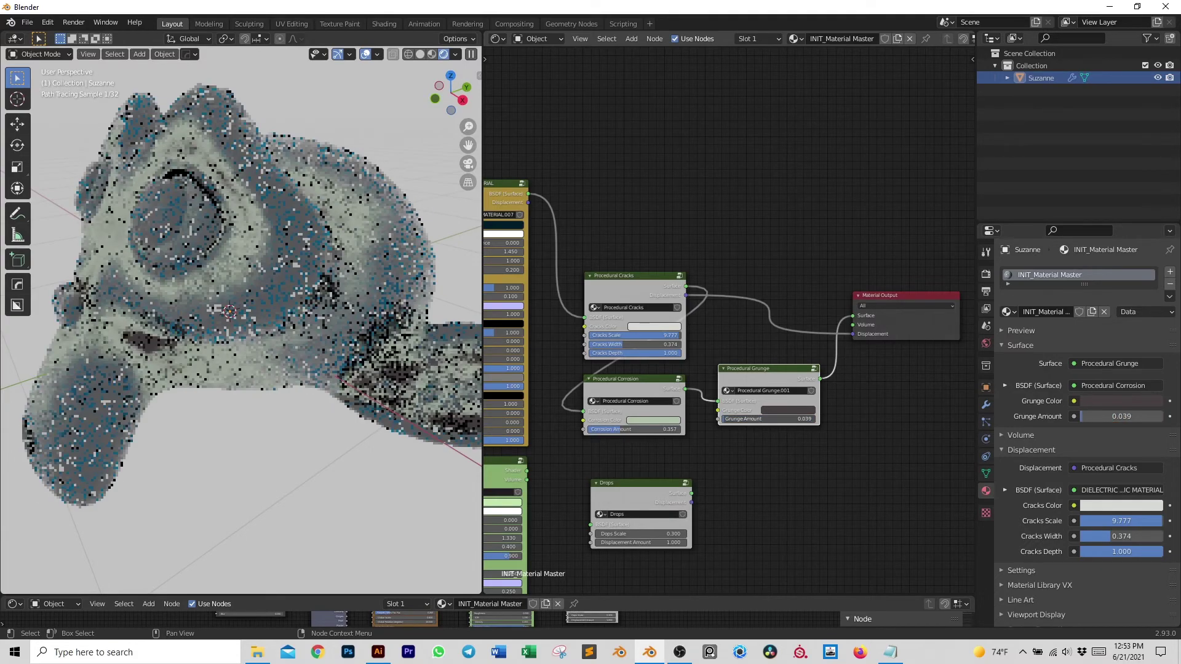
{"action": "scroll", "coordinate": [788, 438], "scroll_direction": "down", "scroll_amount": 4}
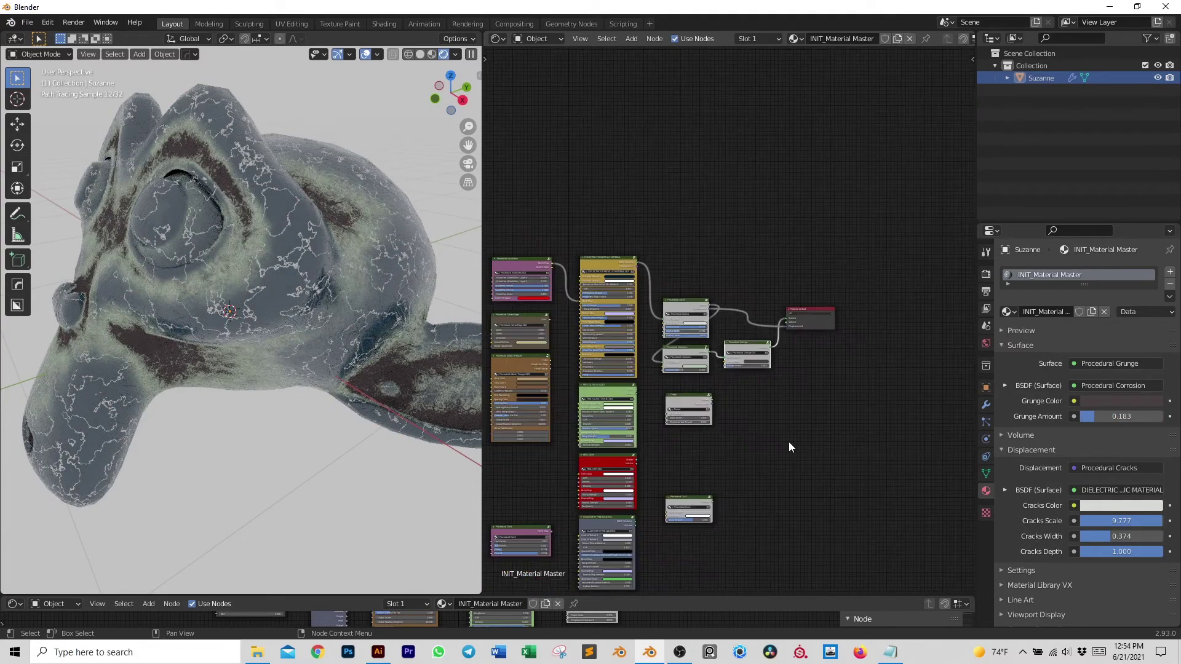
Rename the monkey head's INIT_Material Master material to My Material_001
{"action": "double_click", "coordinate": [1054, 277]}
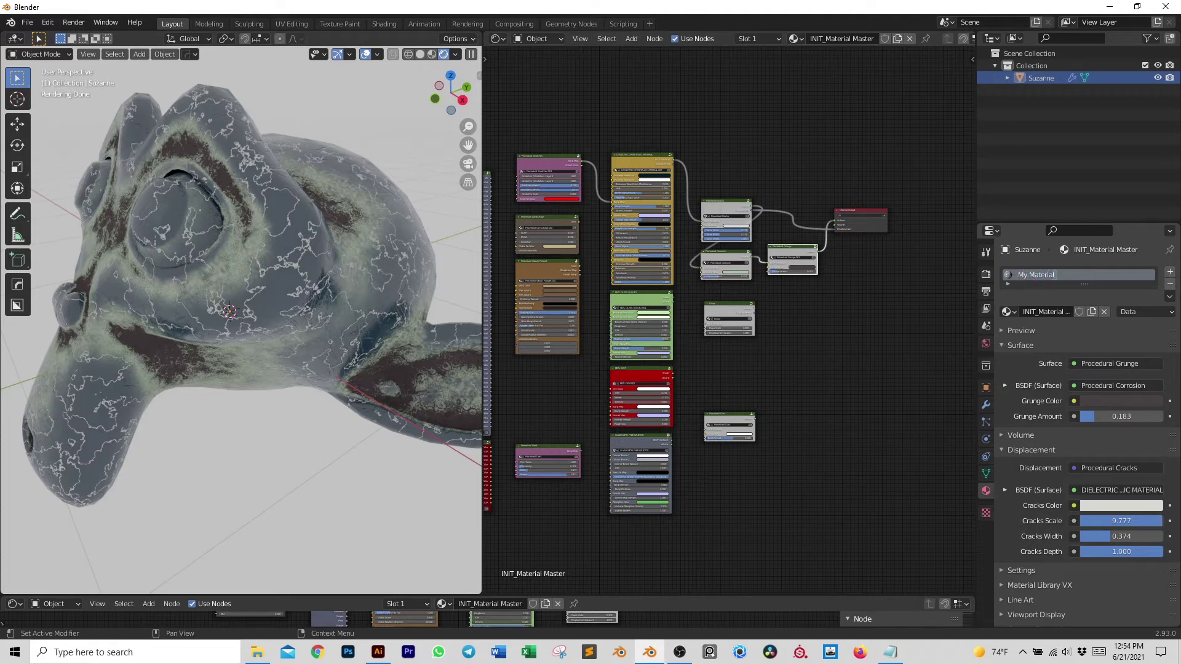
{"action": "type", "text": "01"}
{"action": "key", "text": "Left"}
{"action": "key", "text": "Return"}
{"action": "middle_click_drag", "start_coordinate": [298, 276], "coordinate": [322, 276]}
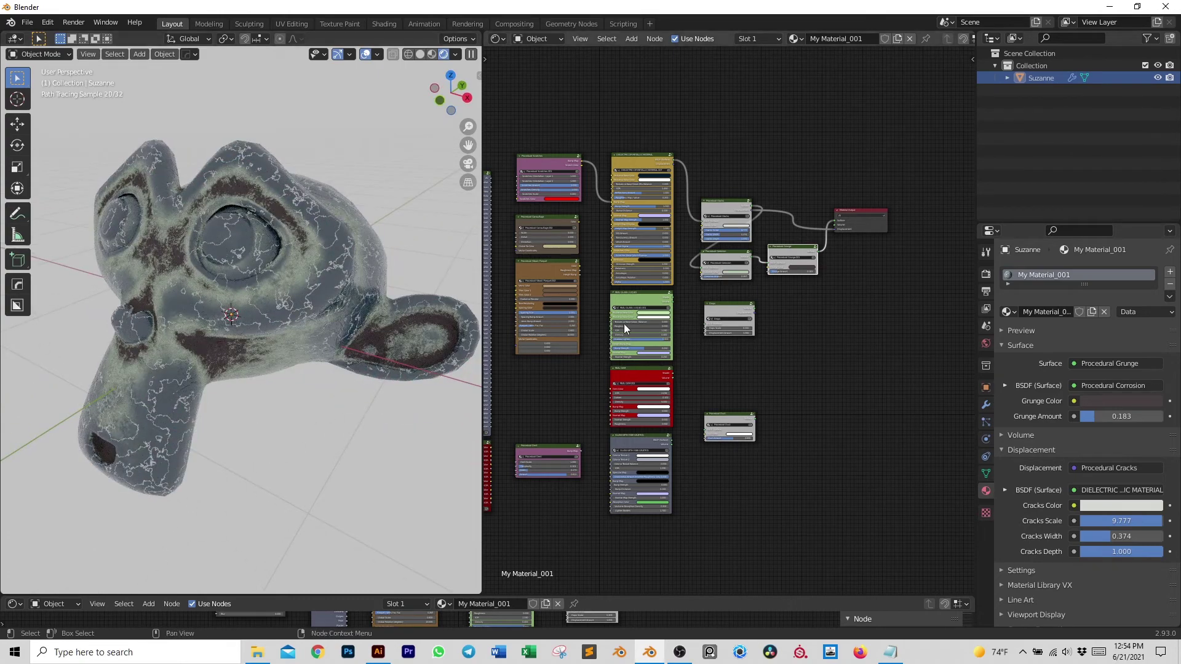
{"action": "scroll", "coordinate": [633, 324], "scroll_direction": "down", "scroll_amount": 2}
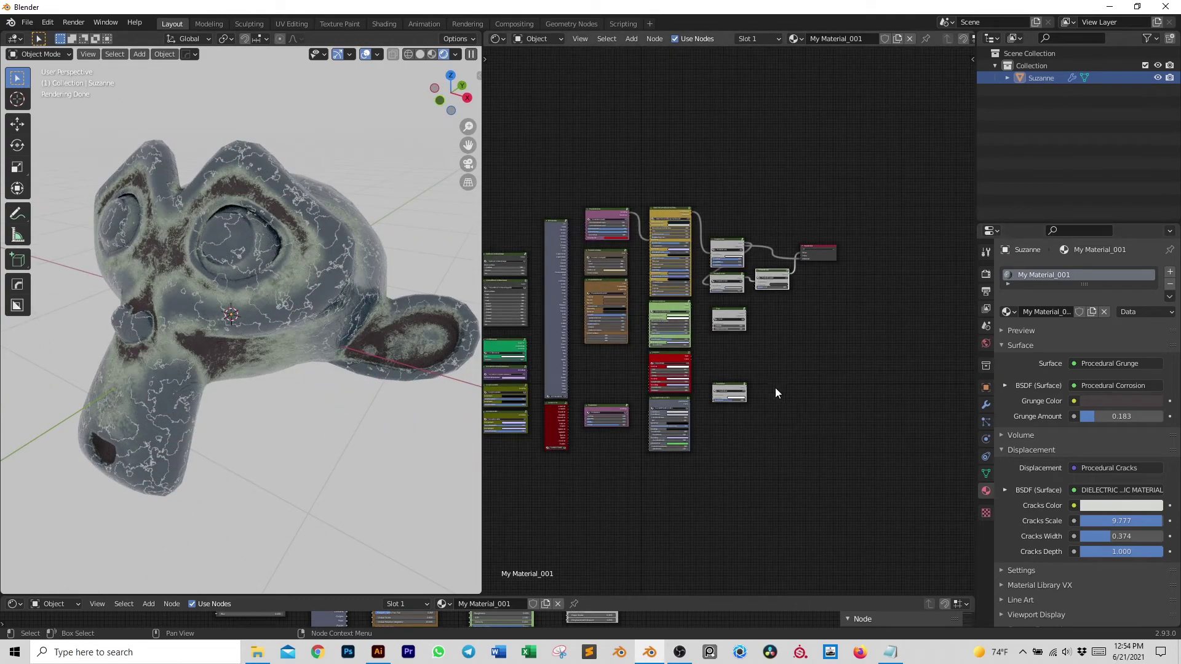
Save the scene as My Material_001 in the Material Master 1.0.17 folder
{"action": "left_click", "coordinate": [25, 23]}
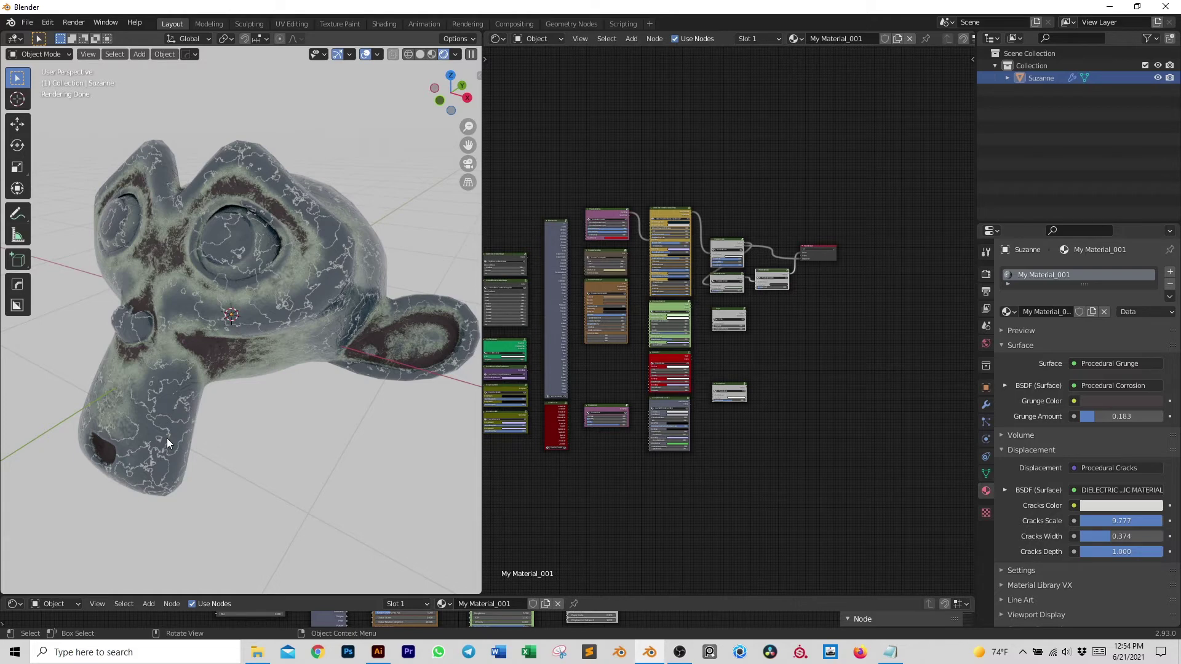
{"action": "left_click", "coordinate": [27, 27]}
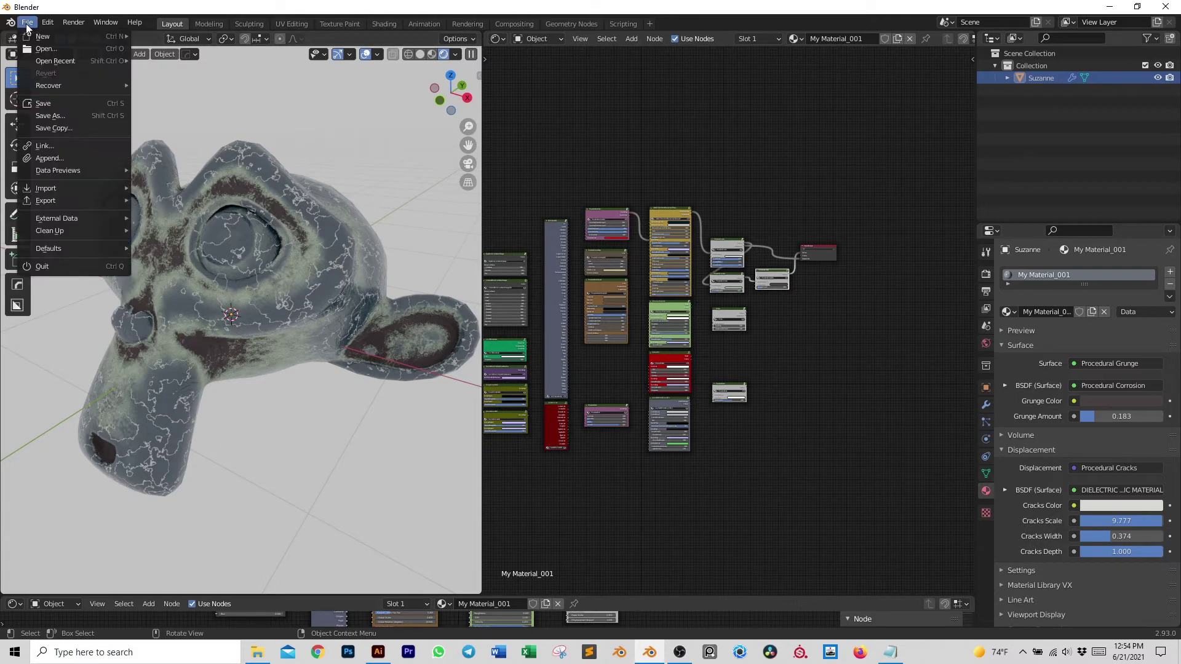
{"action": "left_click", "coordinate": [70, 104]}
{"action": "type", "text": "My"}
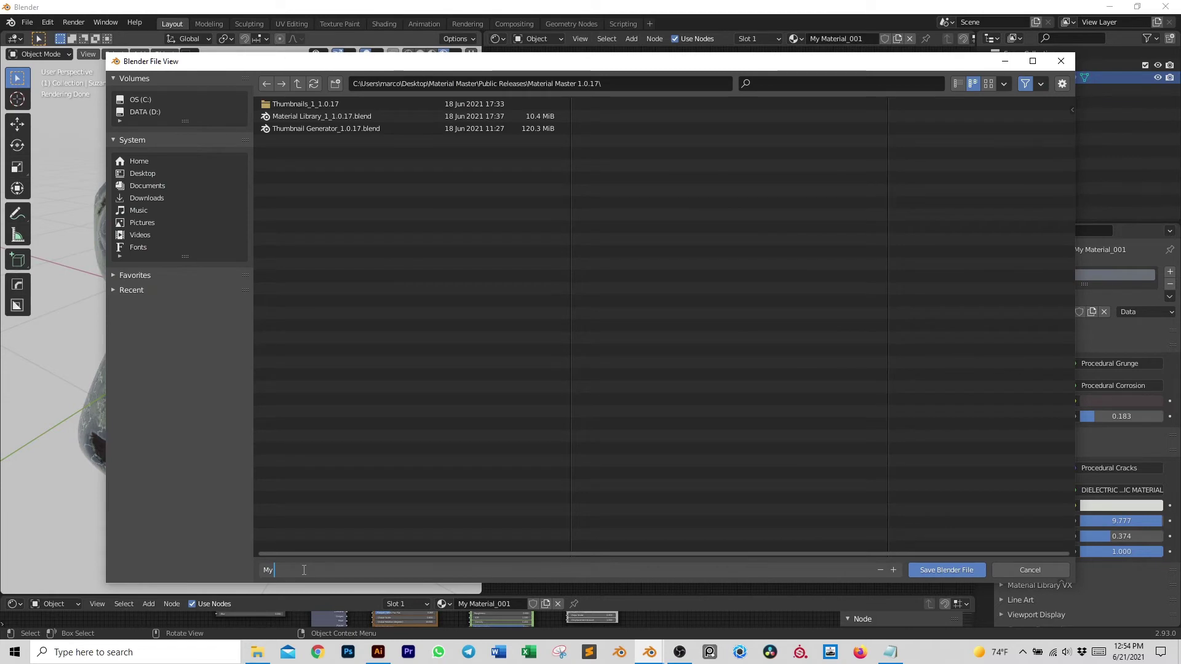
{"action": "type", "text": " Material_001"}
{"action": "left_click", "coordinate": [951, 569]}
{"action": "left_click", "coordinate": [951, 569]}
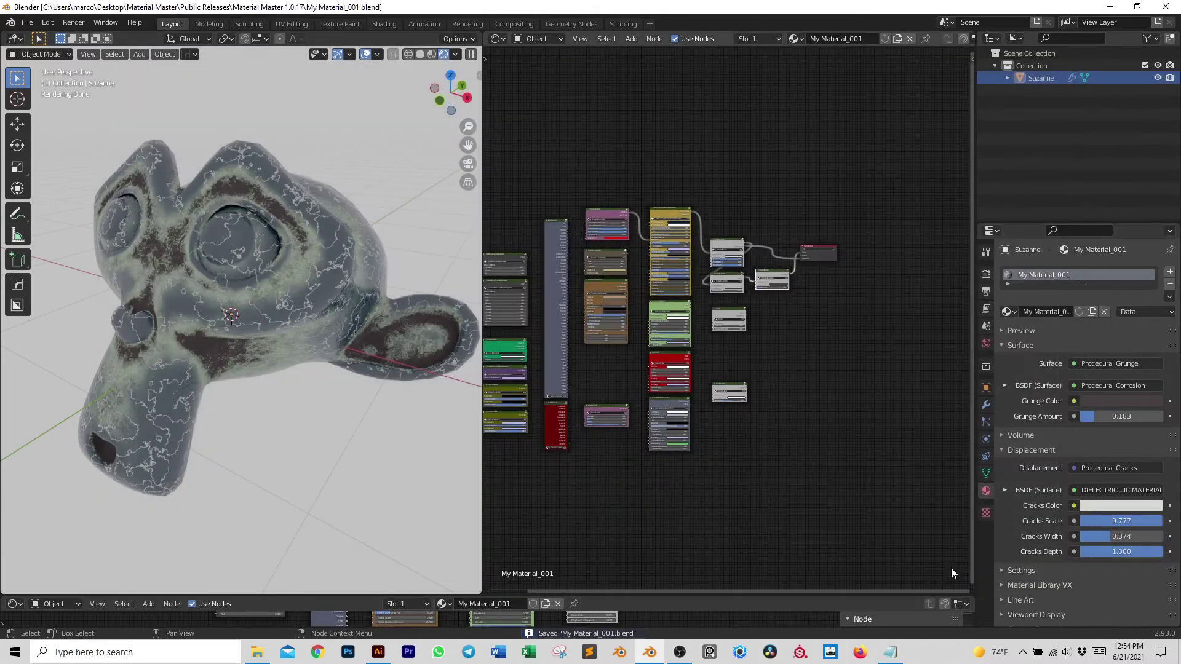
Close Blender with the changes saved, and open Material Library_1_1.0.17 from the Material Master 1.0.17 folder
{"action": "left_click", "coordinate": [1166, 6]}
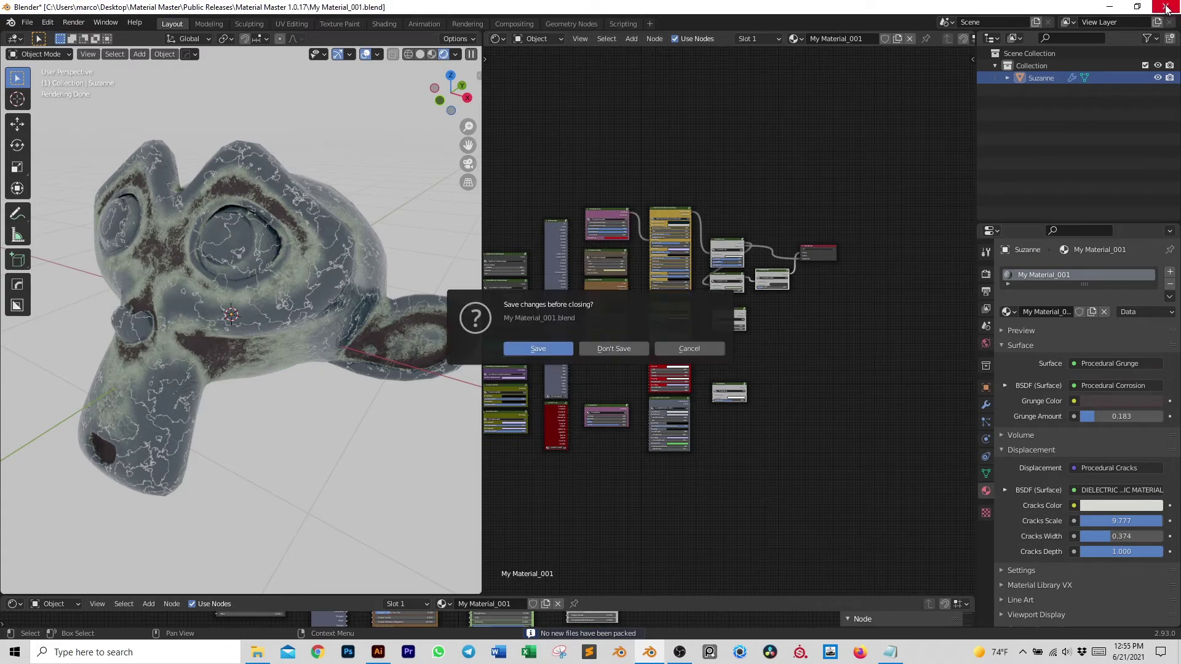
{"action": "left_click", "coordinate": [562, 348]}
{"action": "left_click", "coordinate": [605, 219]}
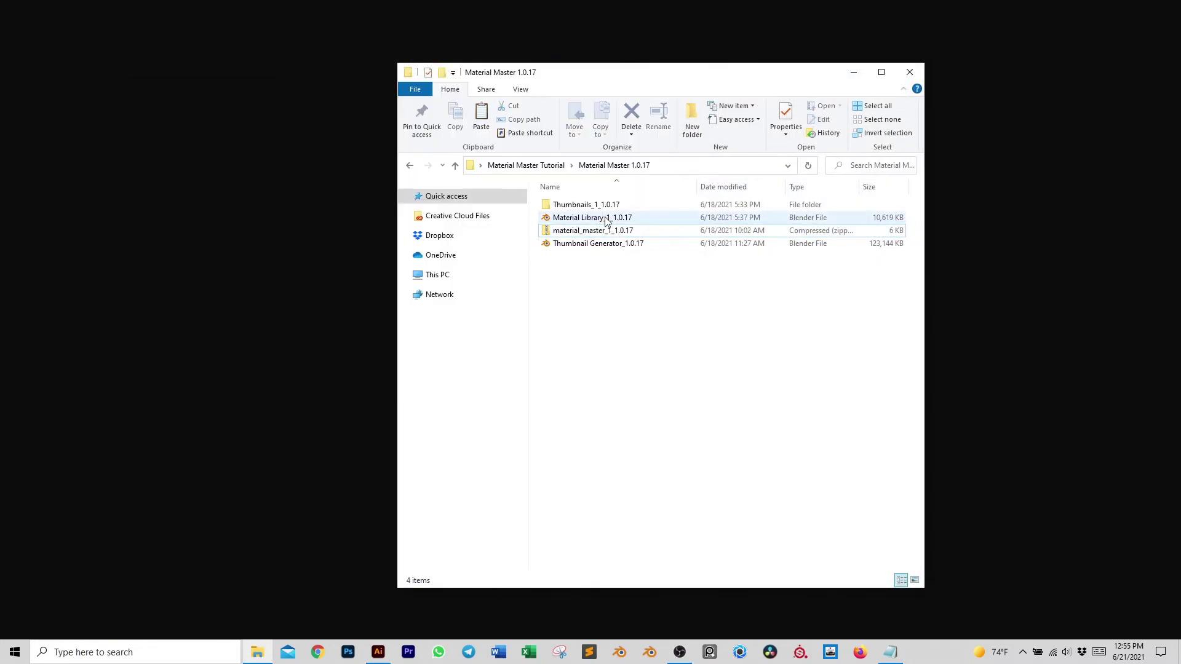
{"action": "double_click", "coordinate": [605, 219]}
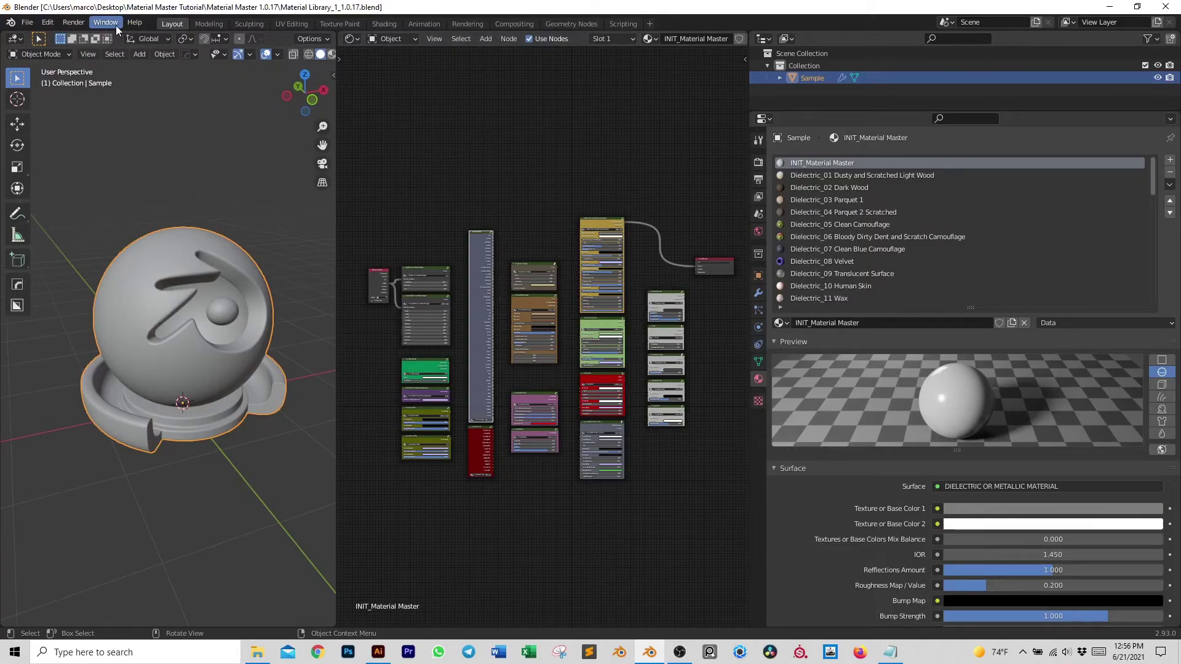
Append the My Material_001 material from My Material_001.blend in the Material Master 1.0.17 folder
{"action": "left_click", "coordinate": [27, 23]}
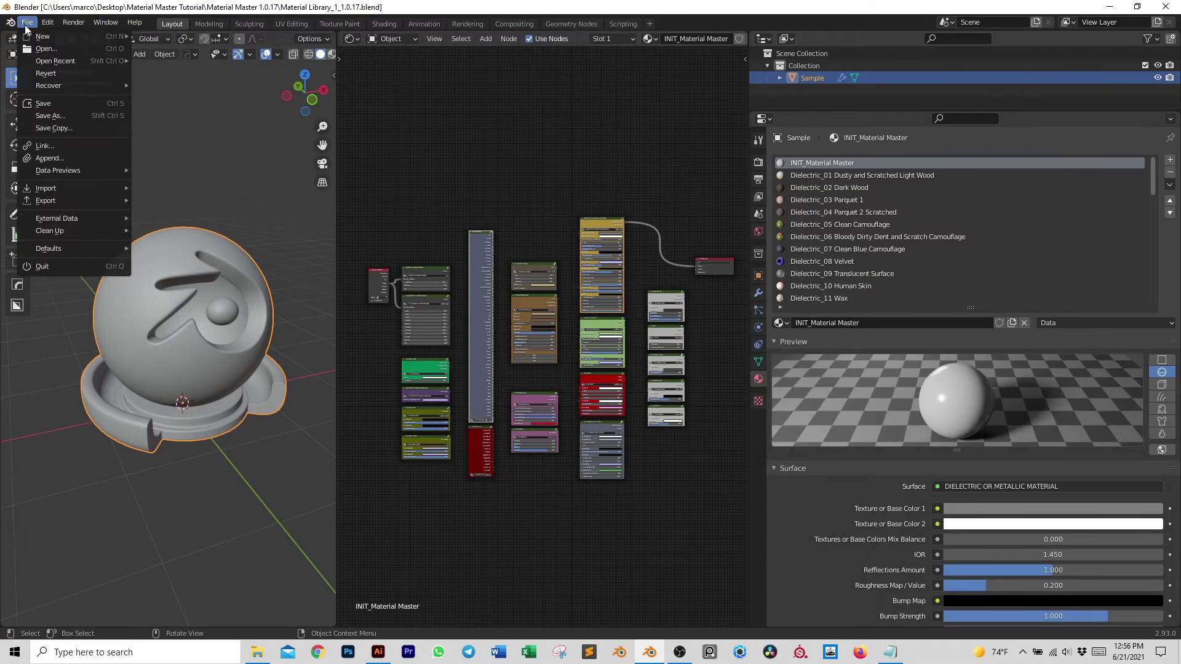
{"action": "left_click", "coordinate": [53, 159]}
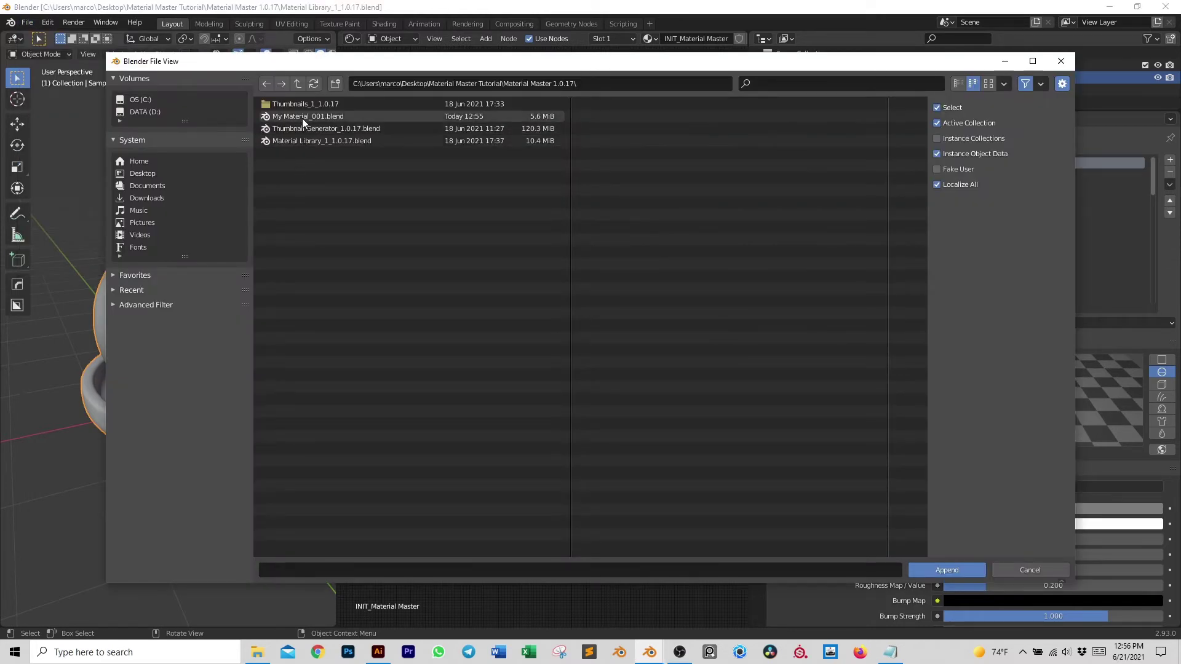
{"action": "double_click", "coordinate": [302, 117]}
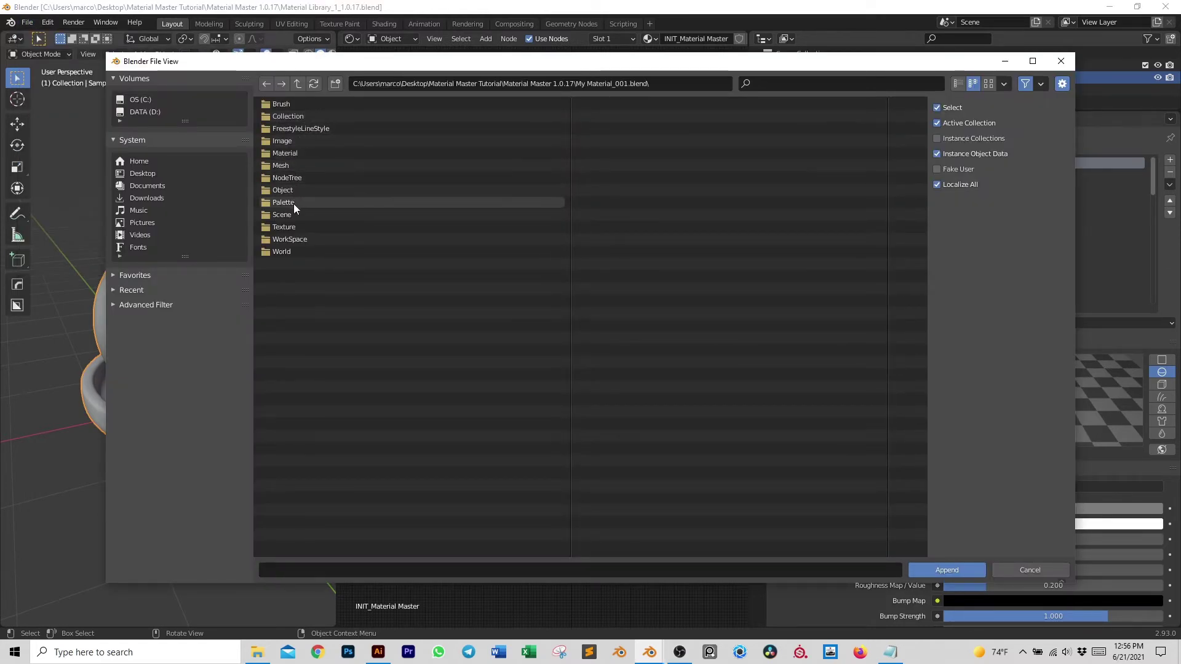
{"action": "double_click", "coordinate": [283, 152]}
{"action": "left_click", "coordinate": [292, 128]}
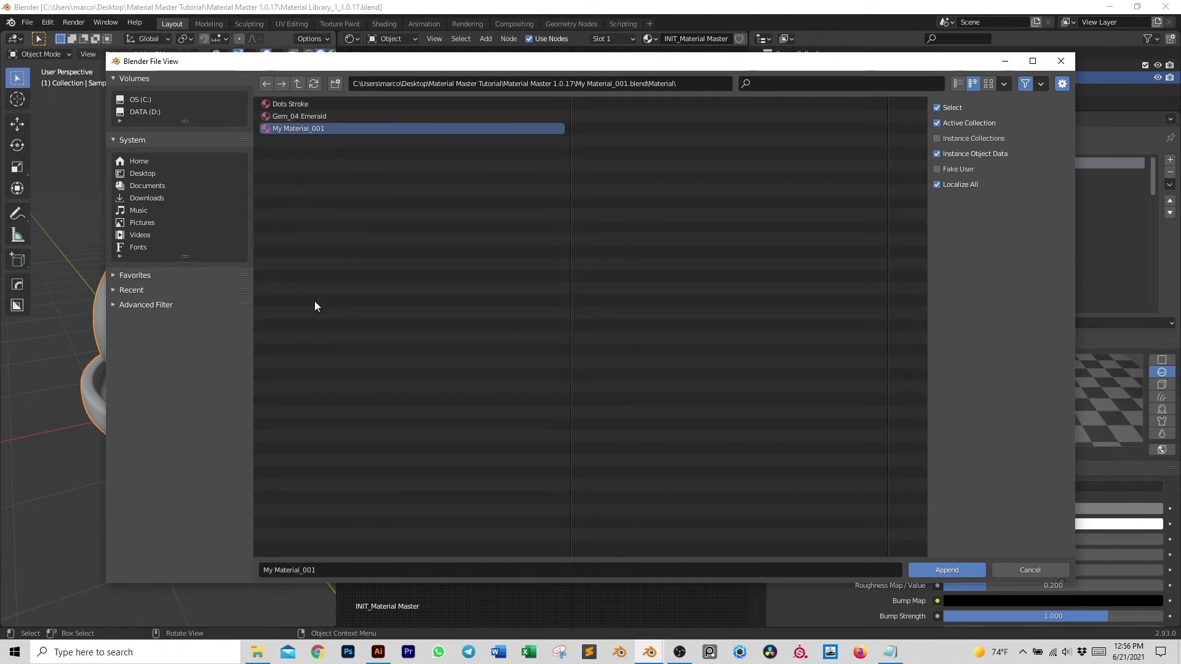
{"action": "double_click", "coordinate": [294, 130]}
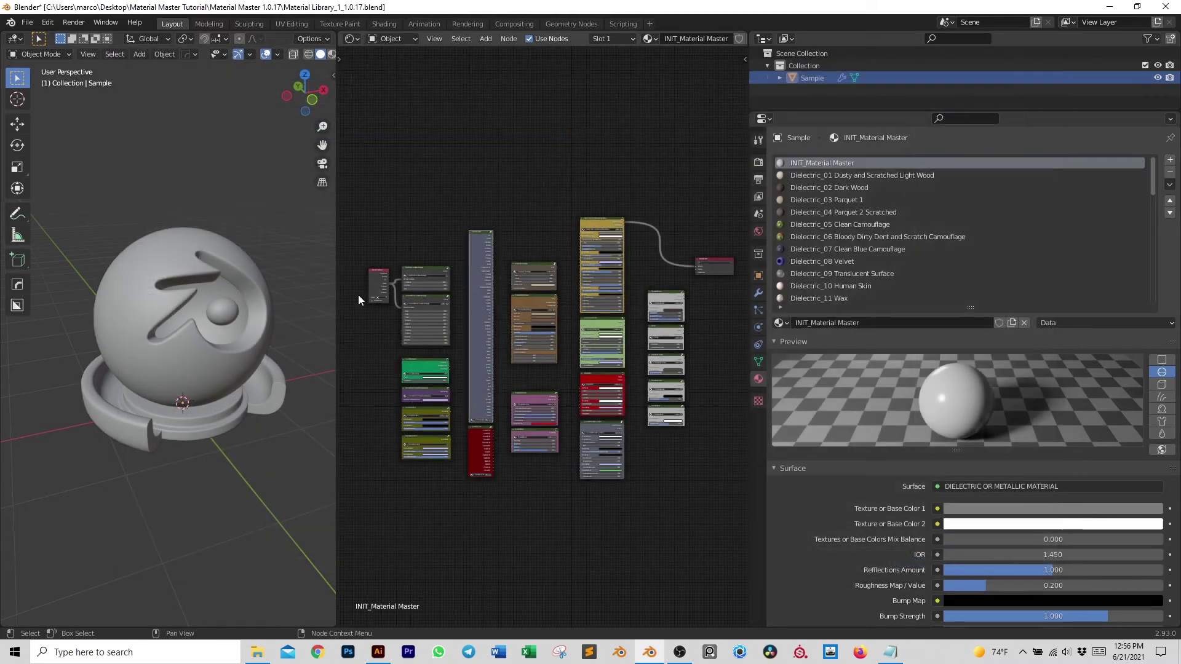
Add a new material slot to the Sample object and assign My Material_001 to it
{"action": "scroll", "coordinate": [866, 213], "scroll_direction": "down", "scroll_amount": 15}
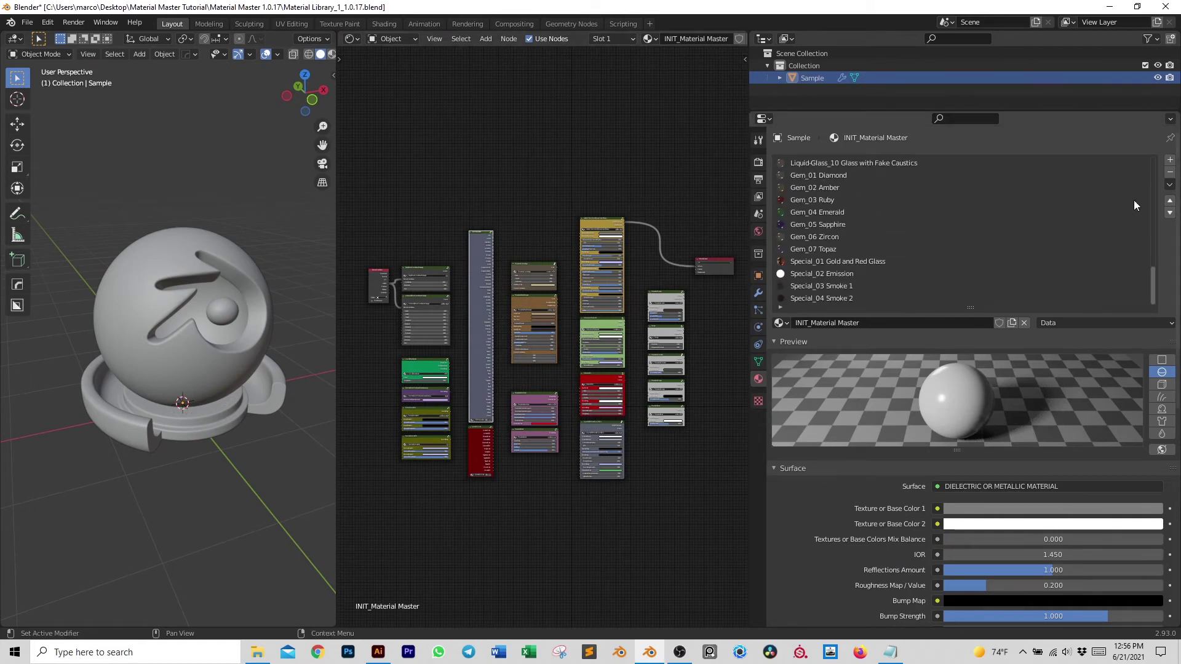
{"action": "left_click", "coordinate": [1170, 160]}
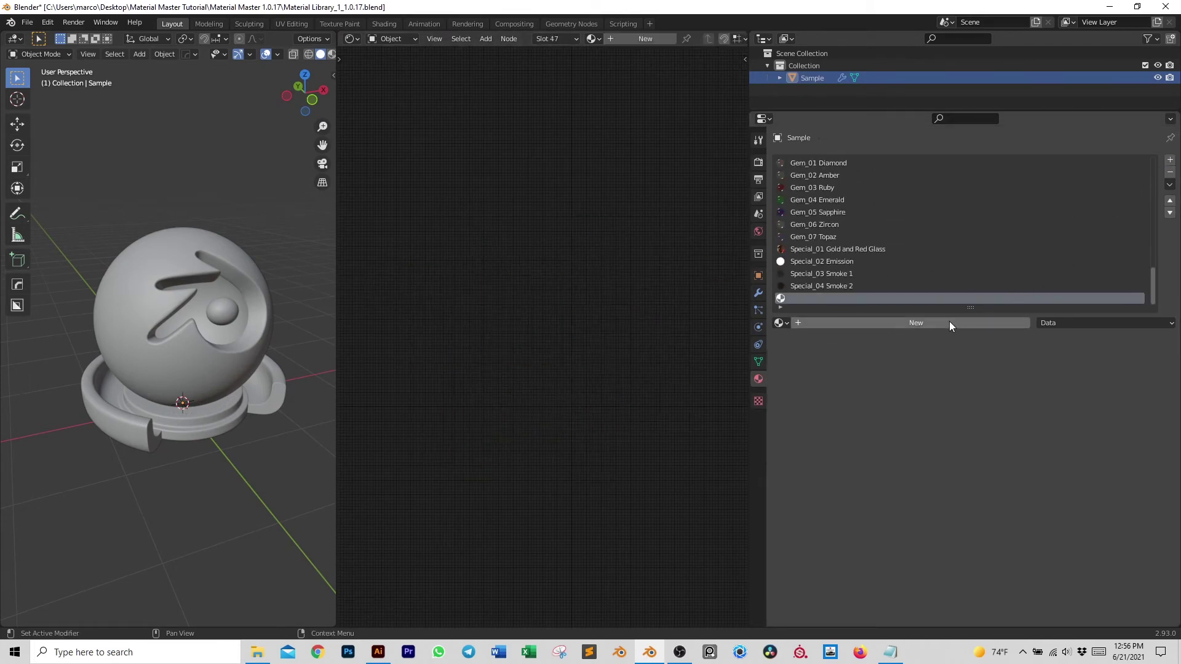
{"action": "left_click", "coordinate": [780, 323]}
{"action": "type", "text": "my"}
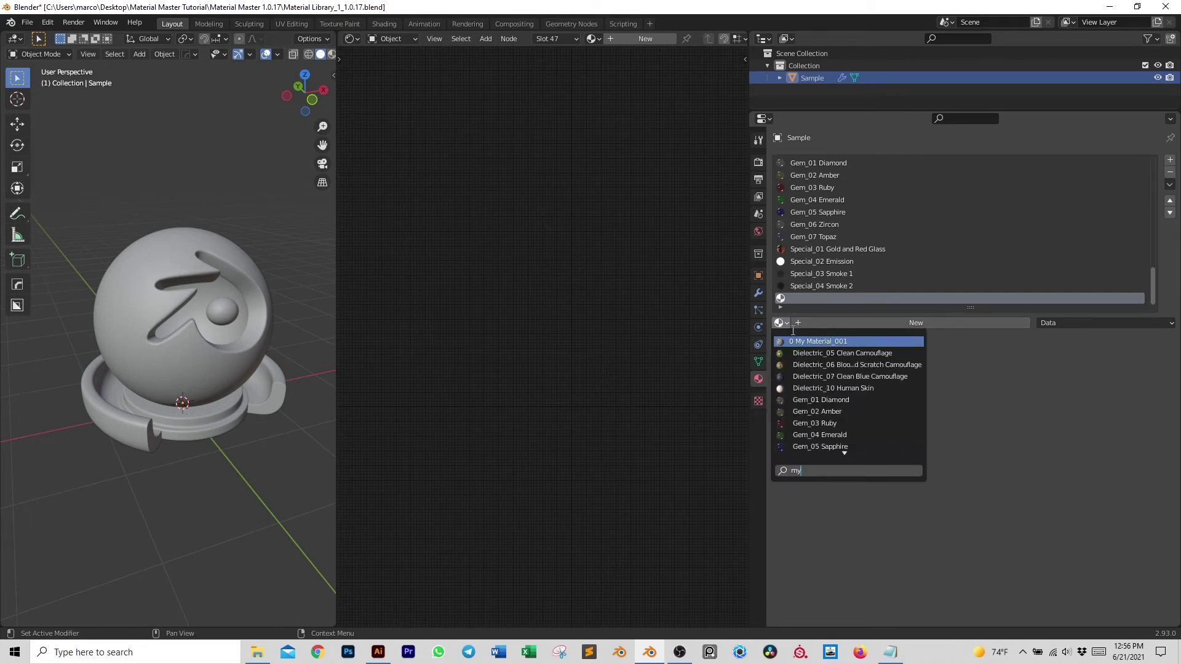
{"action": "left_click", "coordinate": [858, 341]}
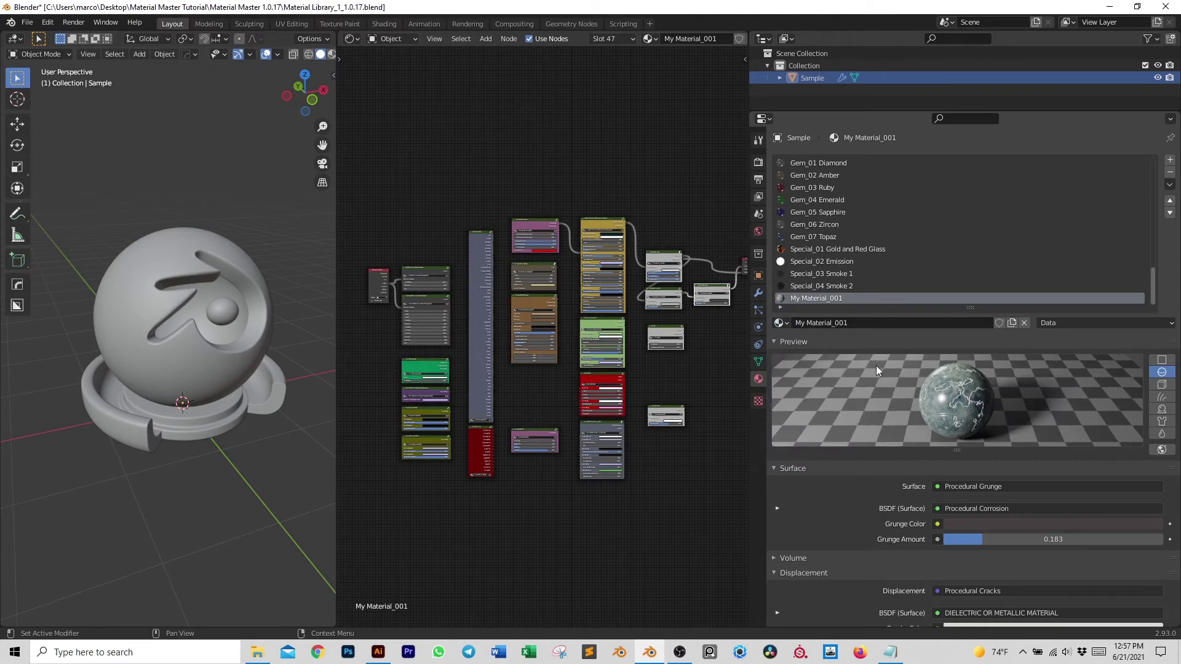
Save the material library file and open the My Material_001 slot's name for editing
{"action": "left_click", "coordinate": [27, 23]}
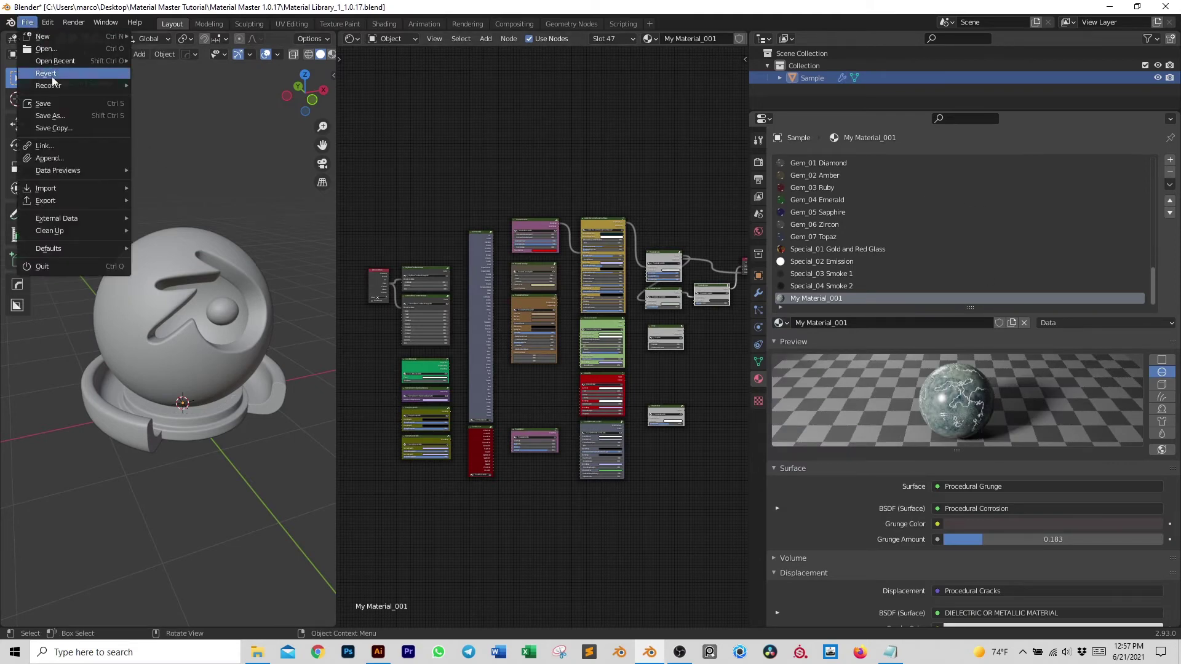
{"action": "left_click", "coordinate": [55, 105]}
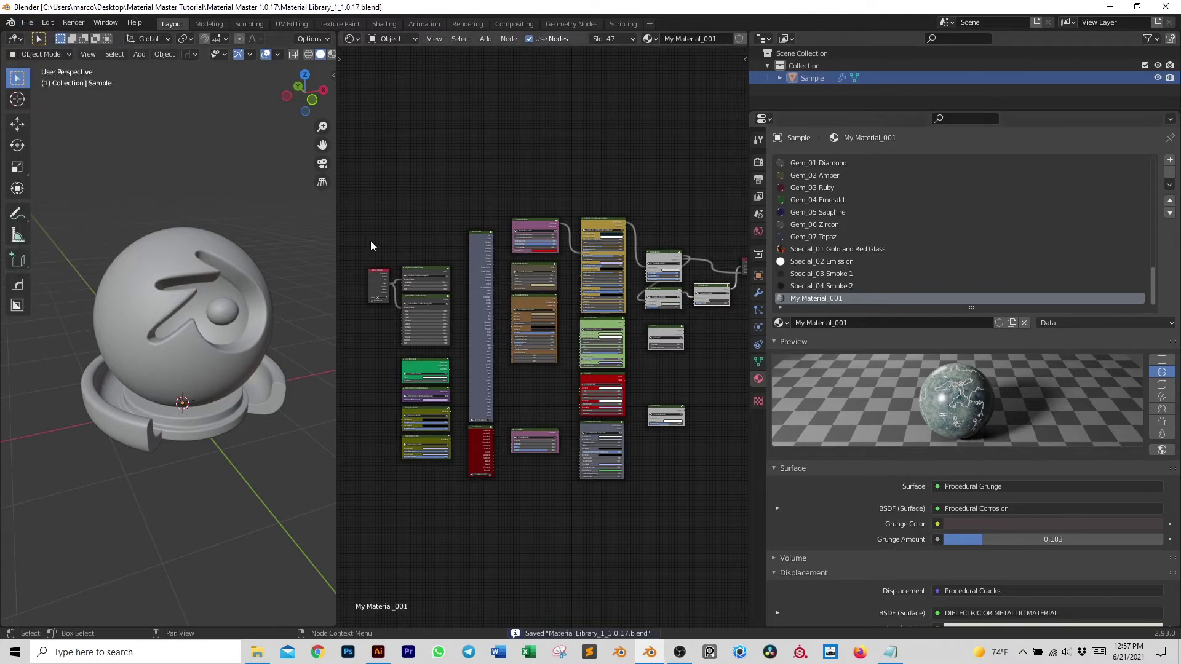
{"action": "double_click", "coordinate": [828, 299]}
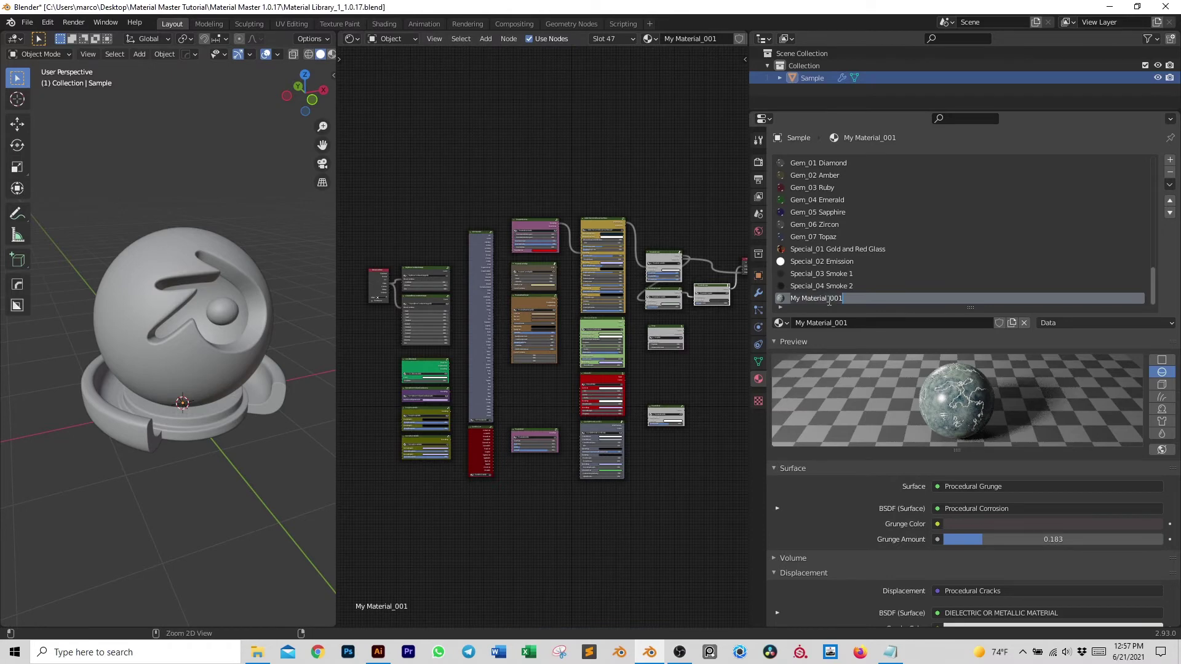
Close Blender with the changes saved, and open Thumbnail Generator_1.0.17 from the Material Master 1.0.17 folder
{"action": "left_click", "coordinate": [1163, 8]}
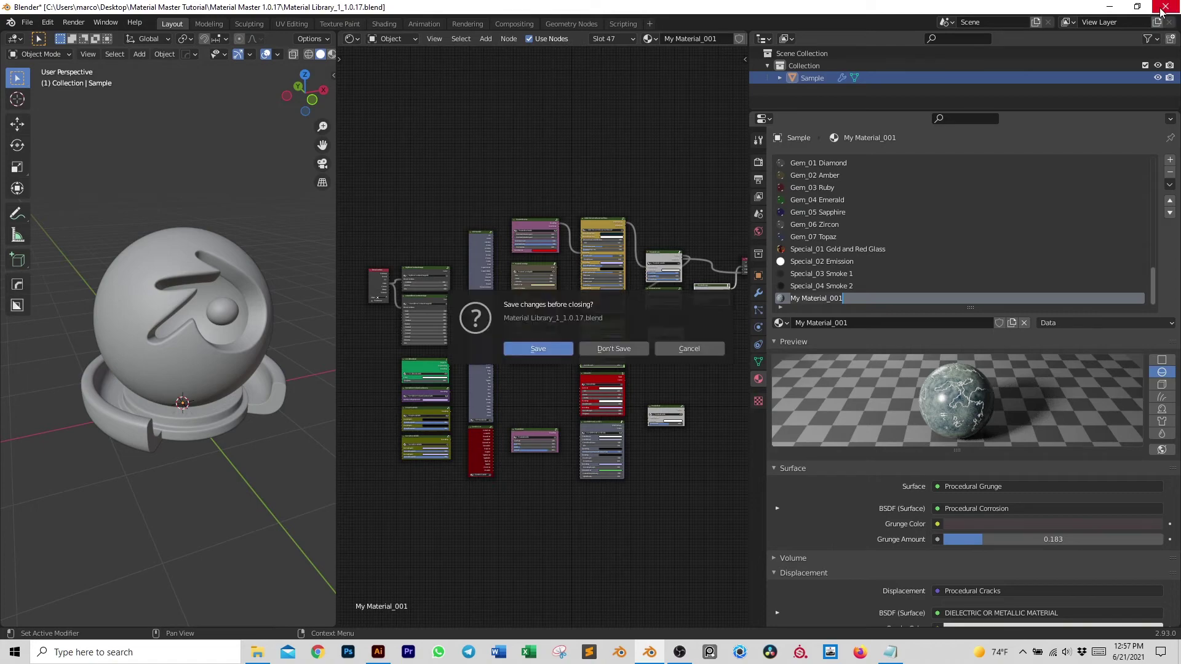
{"action": "left_click", "coordinate": [557, 350]}
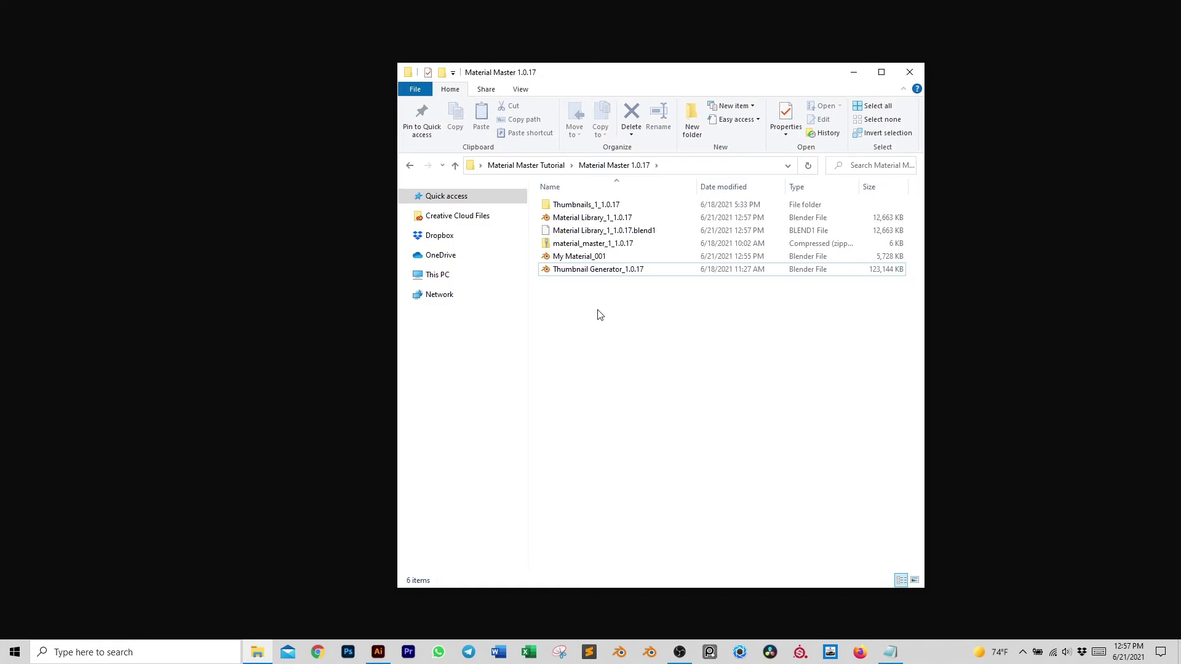
{"action": "left_click", "coordinate": [614, 218]}
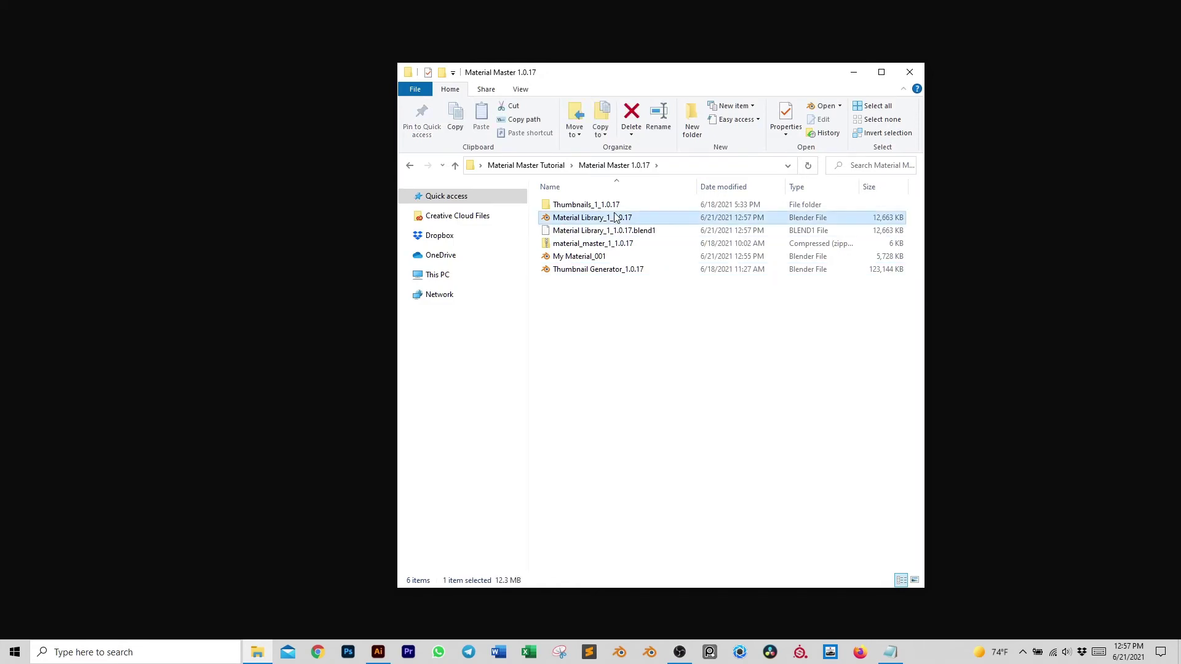
{"action": "left_click", "coordinate": [613, 273]}
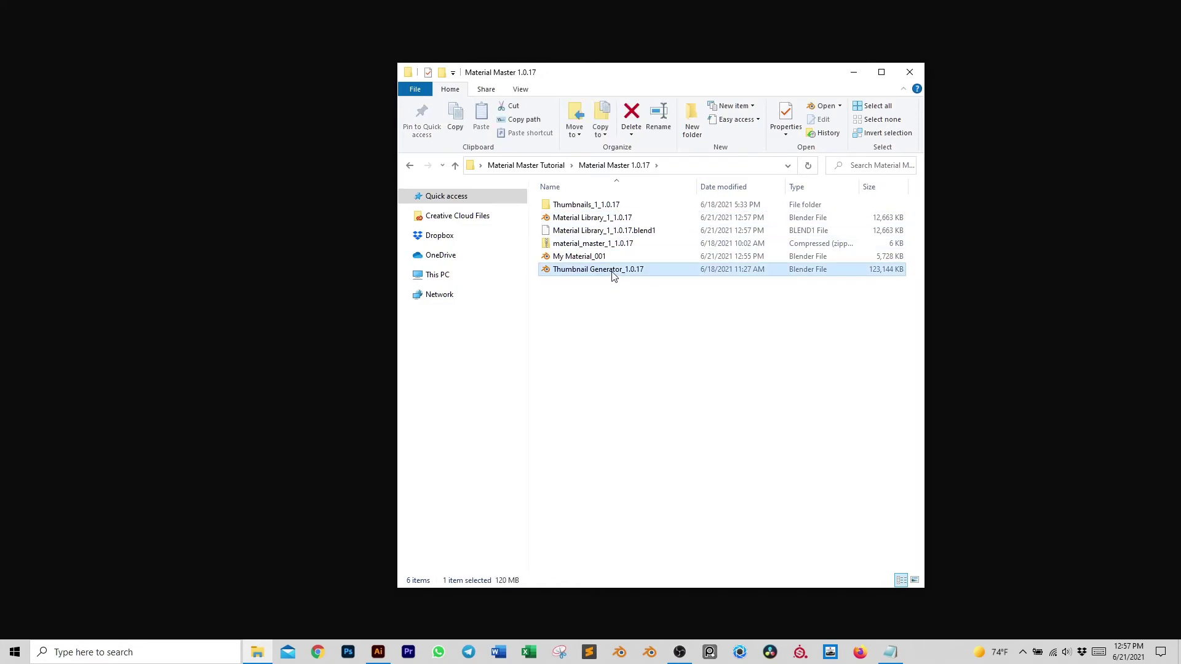
{"action": "double_click", "coordinate": [612, 273]}
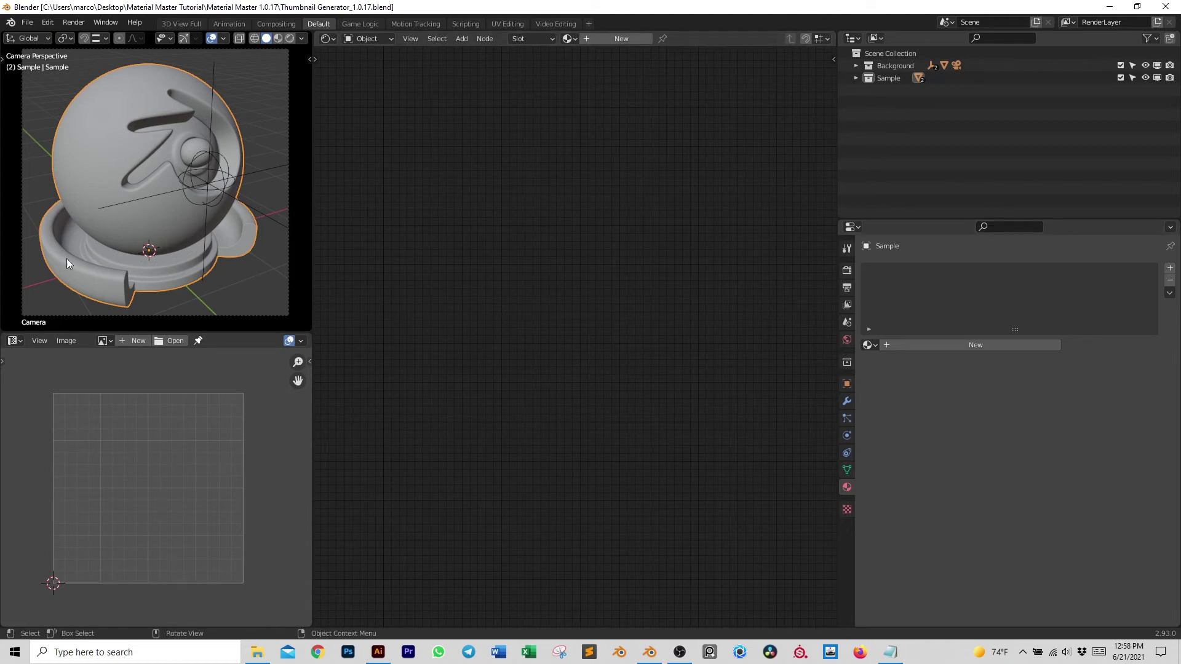
Append the My Material_001 material from Material Library_1_1.0.17.blend into the thumbnail scene
{"action": "left_click", "coordinate": [27, 22]}
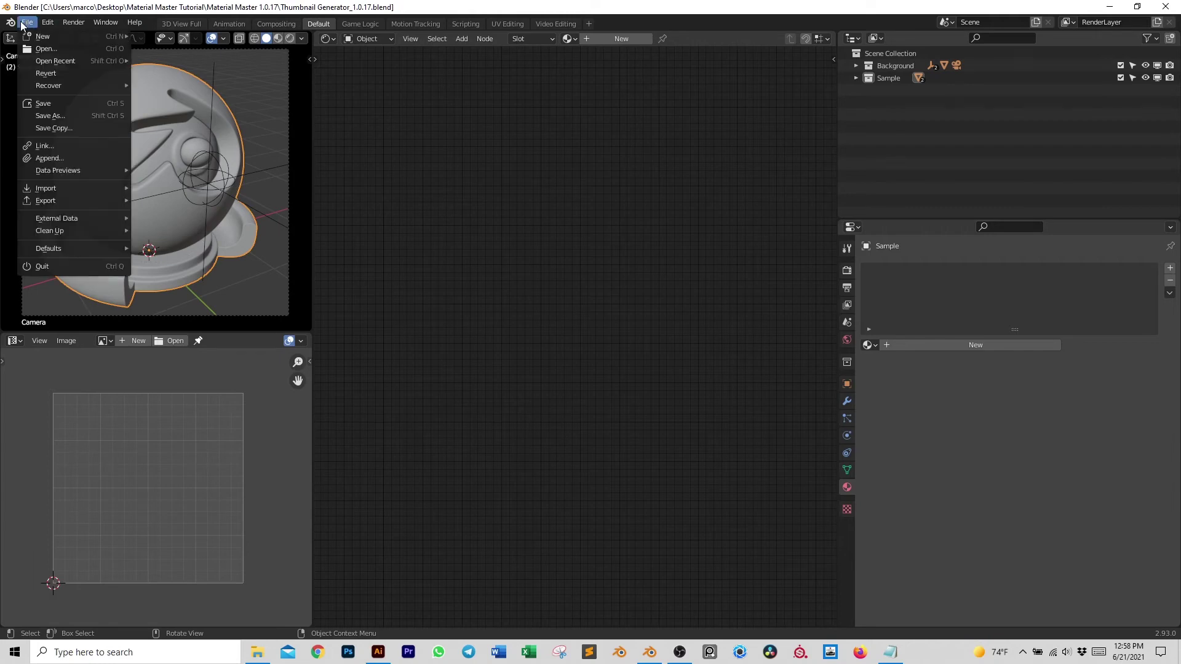
{"action": "left_click", "coordinate": [50, 158]}
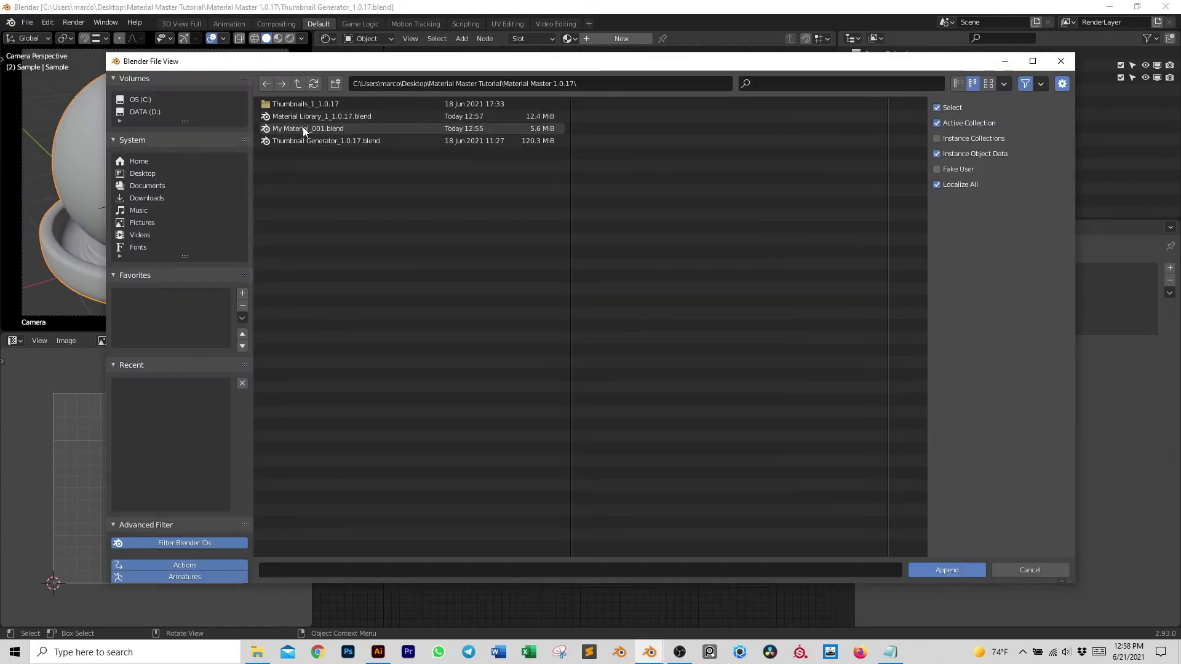
{"action": "double_click", "coordinate": [305, 116]}
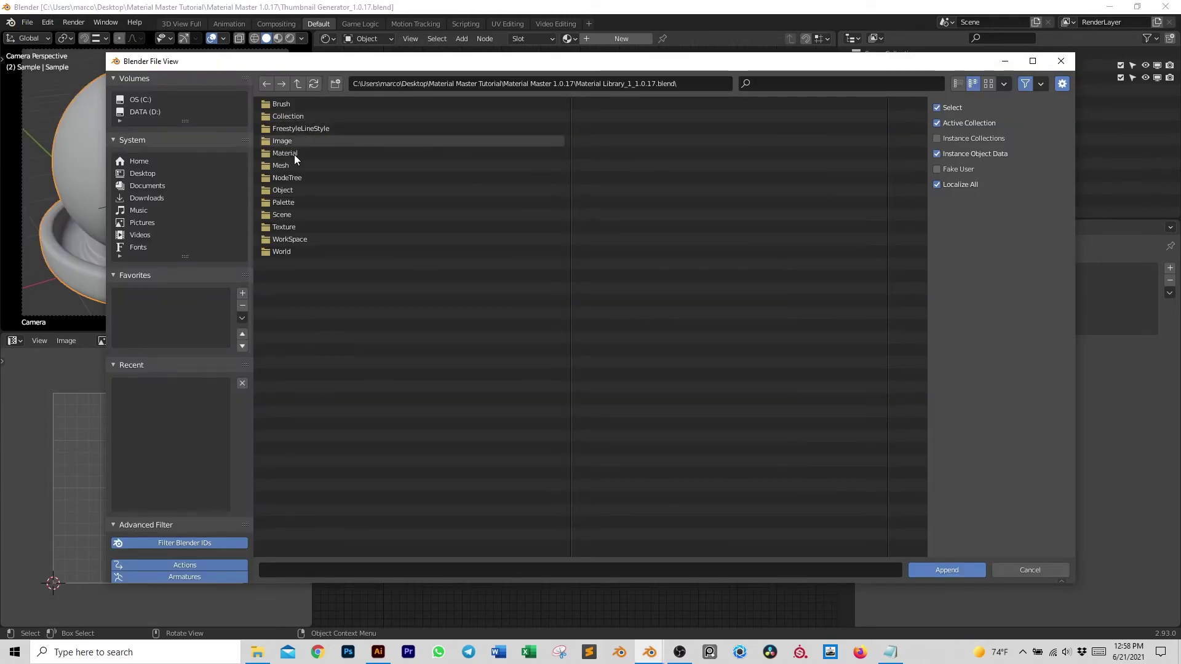
{"action": "double_click", "coordinate": [297, 152]}
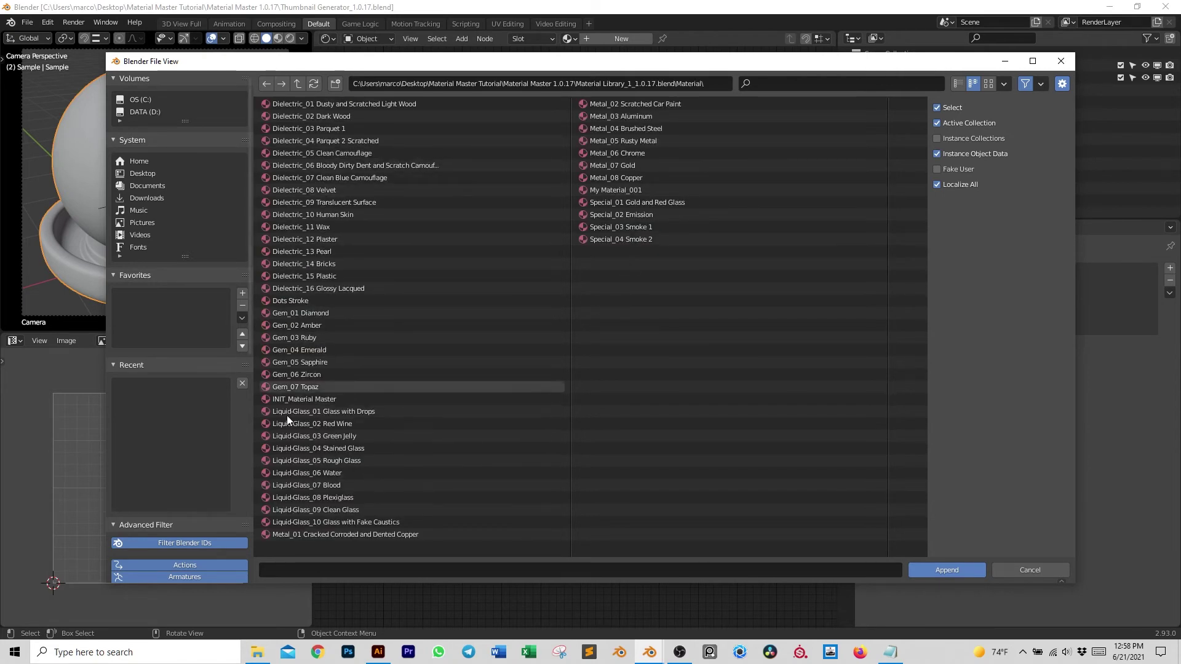
{"action": "double_click", "coordinate": [614, 191]}
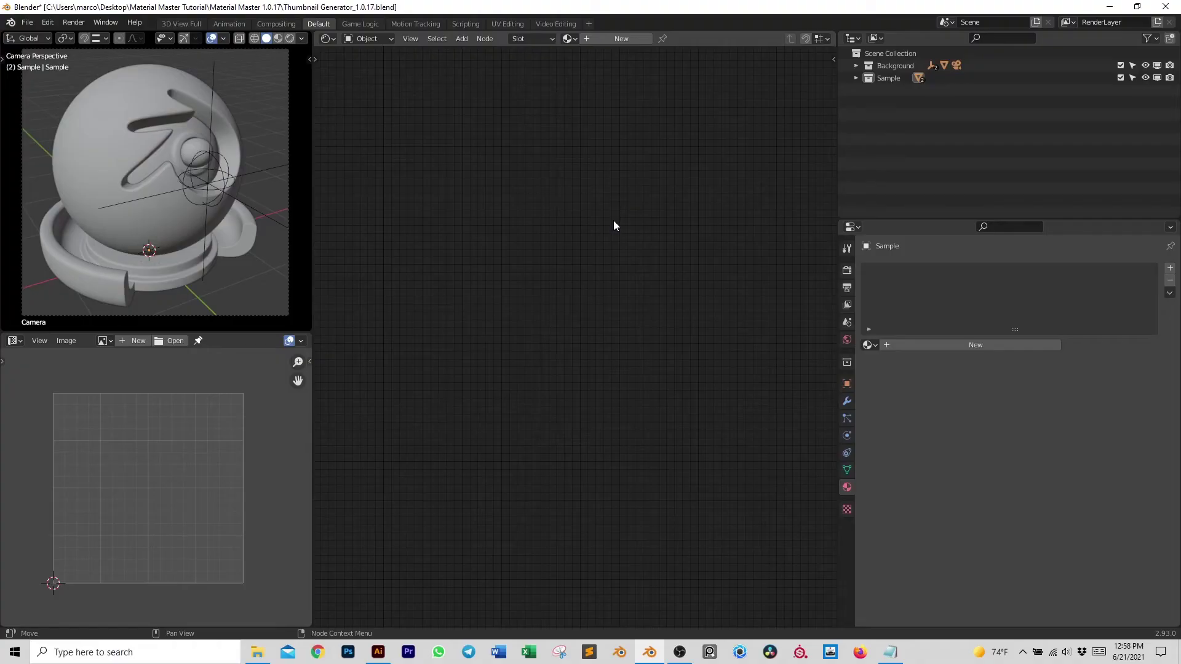
Add a material to the Sample object and replace it with My Material_001
{"action": "left_click", "coordinate": [910, 345]}
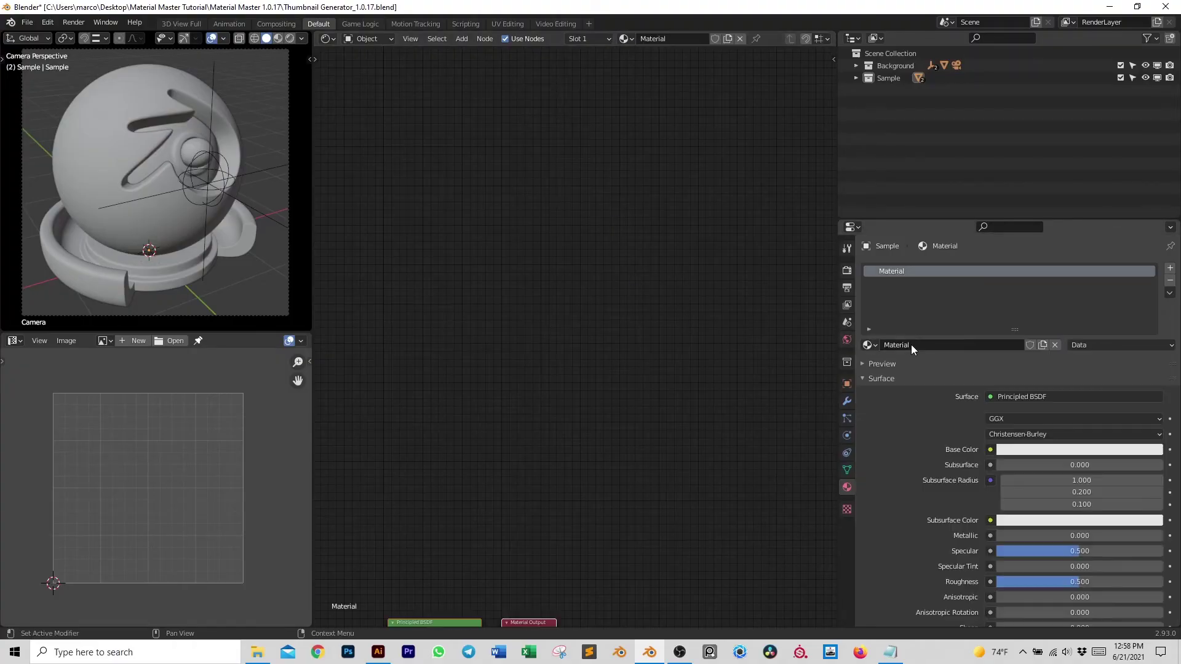
{"action": "left_click", "coordinate": [871, 348]}
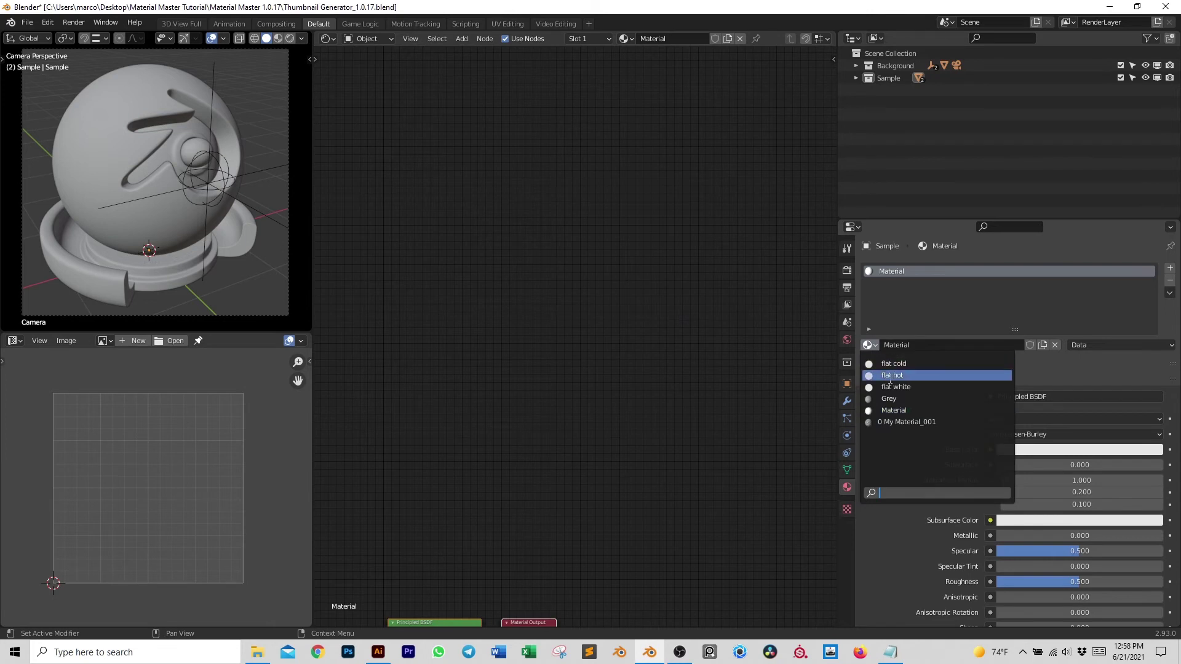
{"action": "left_click", "coordinate": [905, 422]}
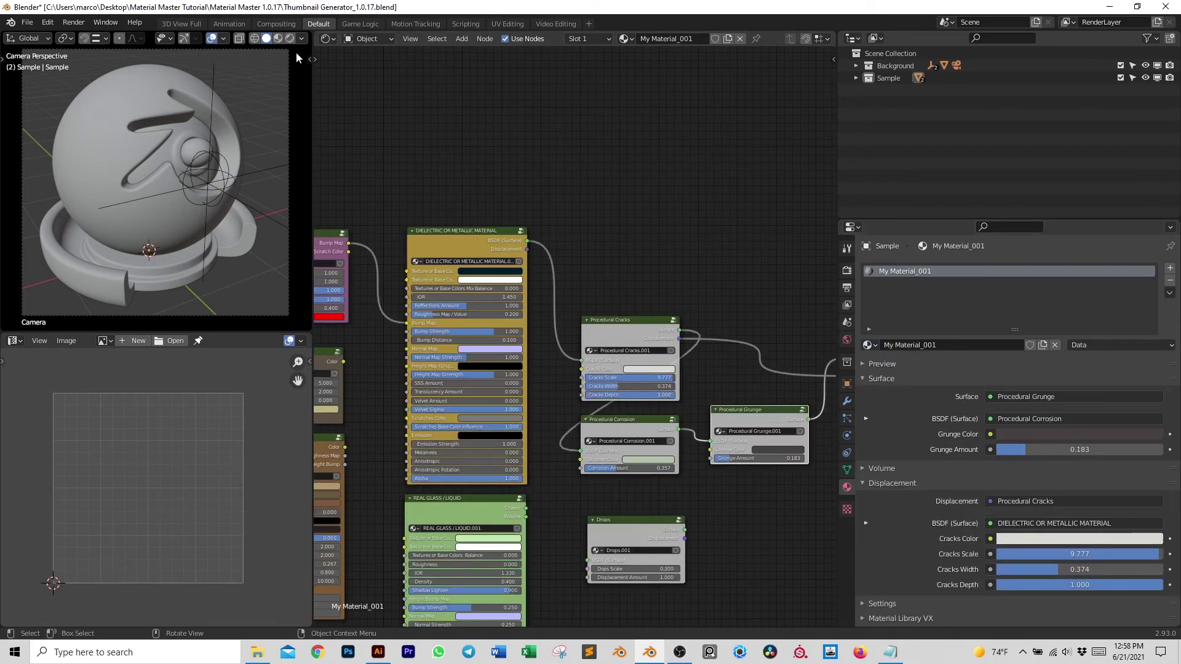
Preview the Sample object in Rendered viewport shading and render the thumbnail image
{"action": "left_click", "coordinate": [194, 141]}
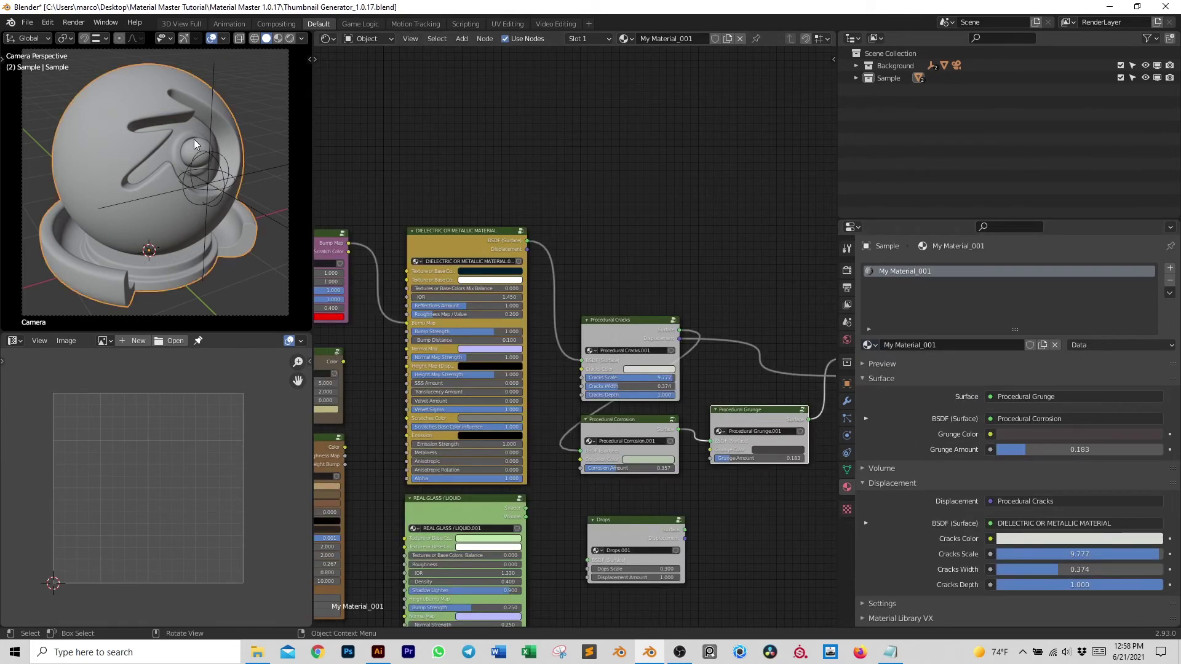
{"action": "left_click", "coordinate": [290, 38]}
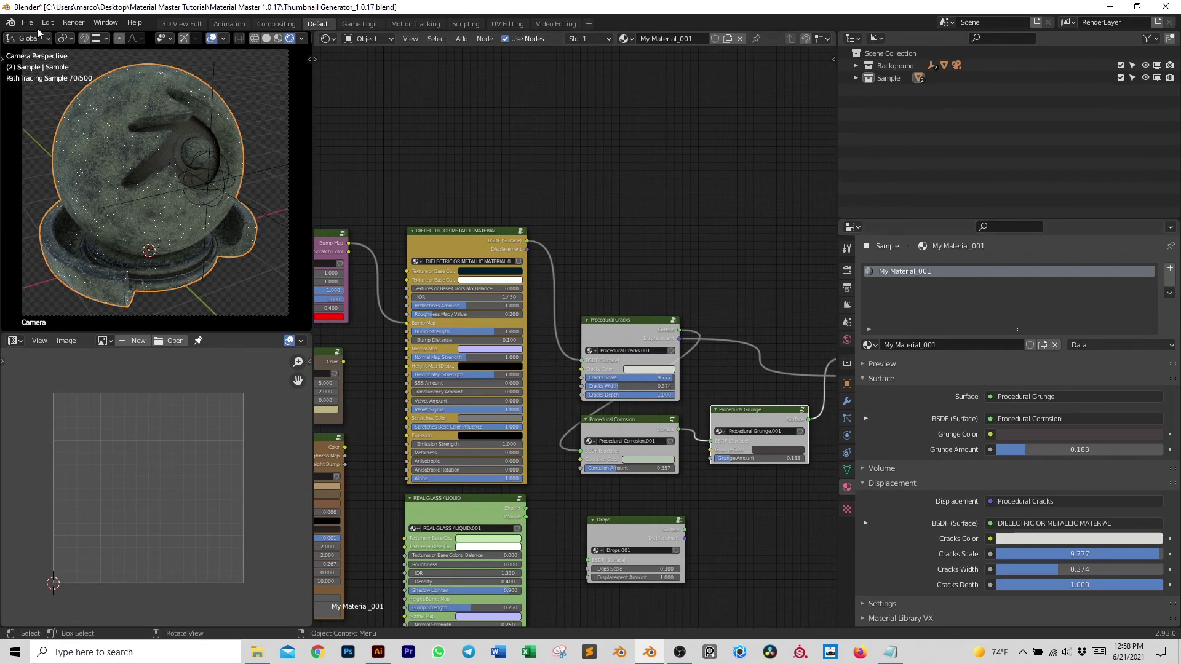
{"action": "left_click", "coordinate": [72, 23]}
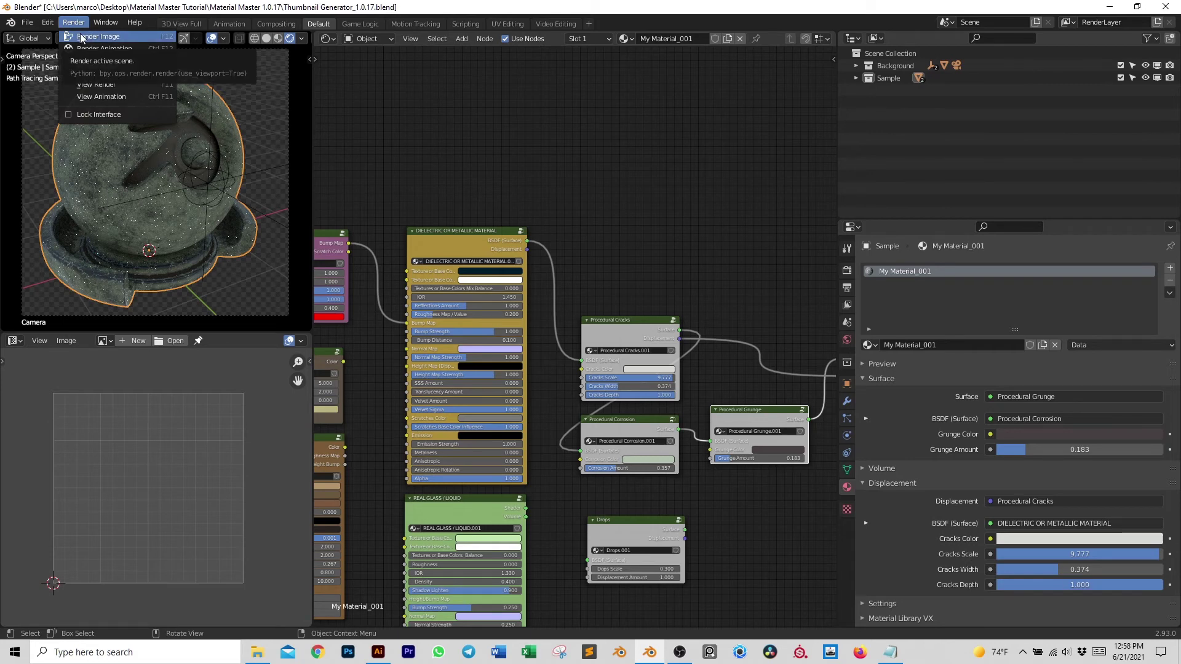
{"action": "left_click", "coordinate": [81, 37]}
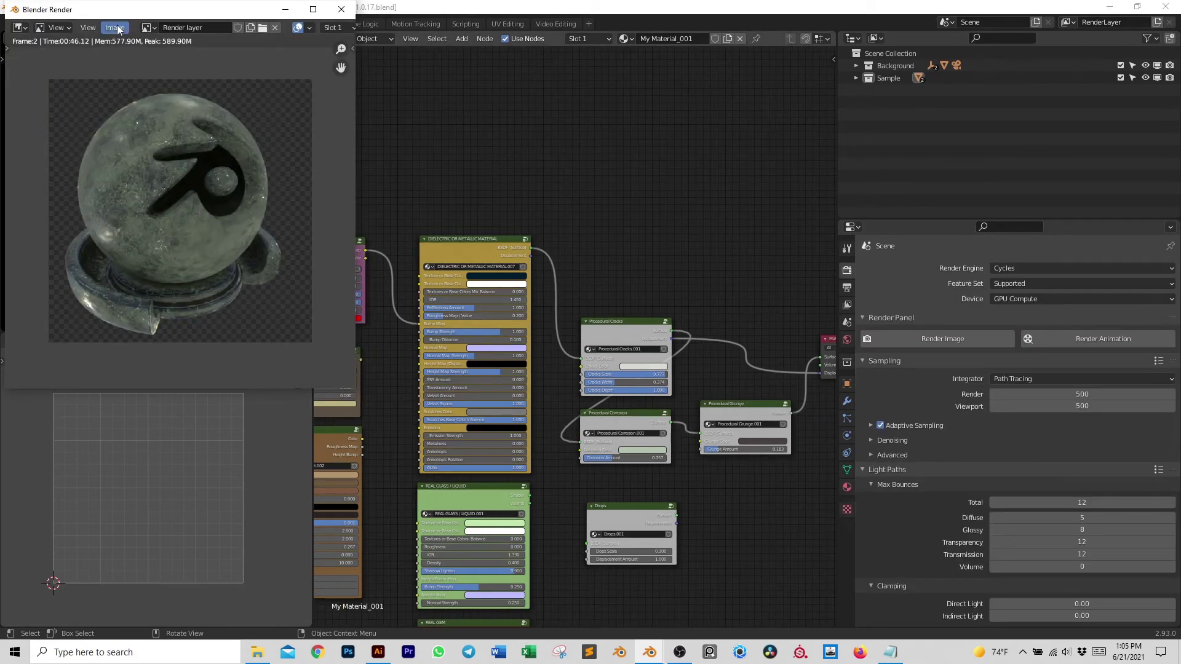
Save the rendered thumbnail as My Material_001.png in the Thumbnails_1_1.0.17 folder
{"action": "left_click", "coordinate": [116, 28]}
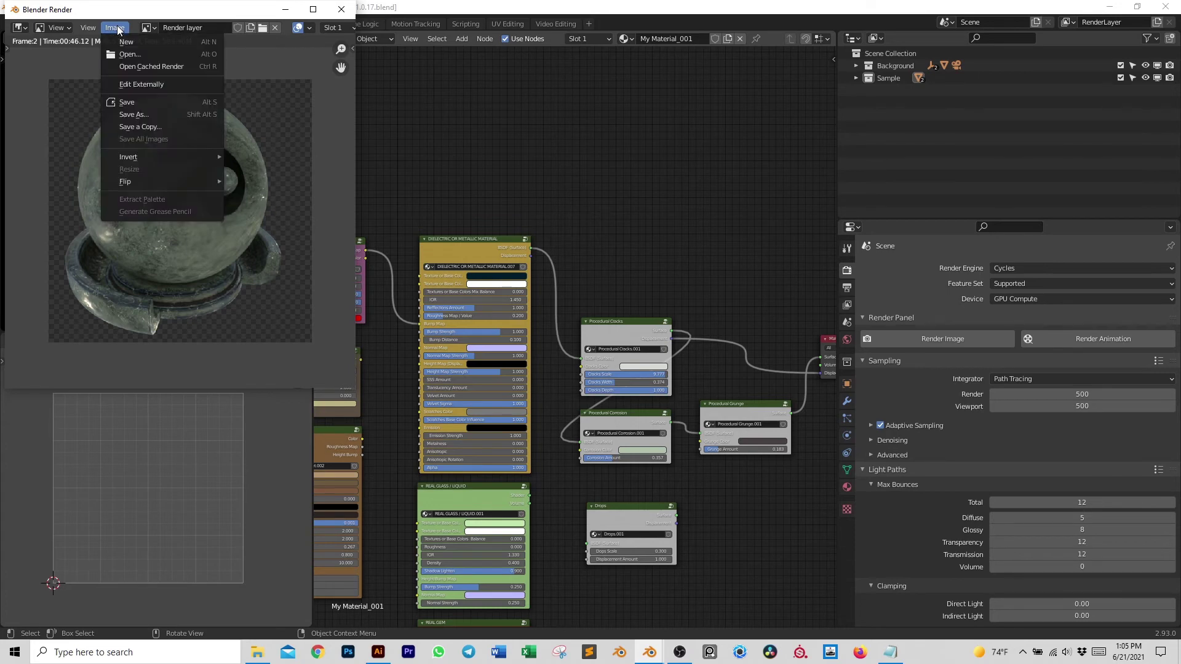
{"action": "left_click", "coordinate": [153, 112]}
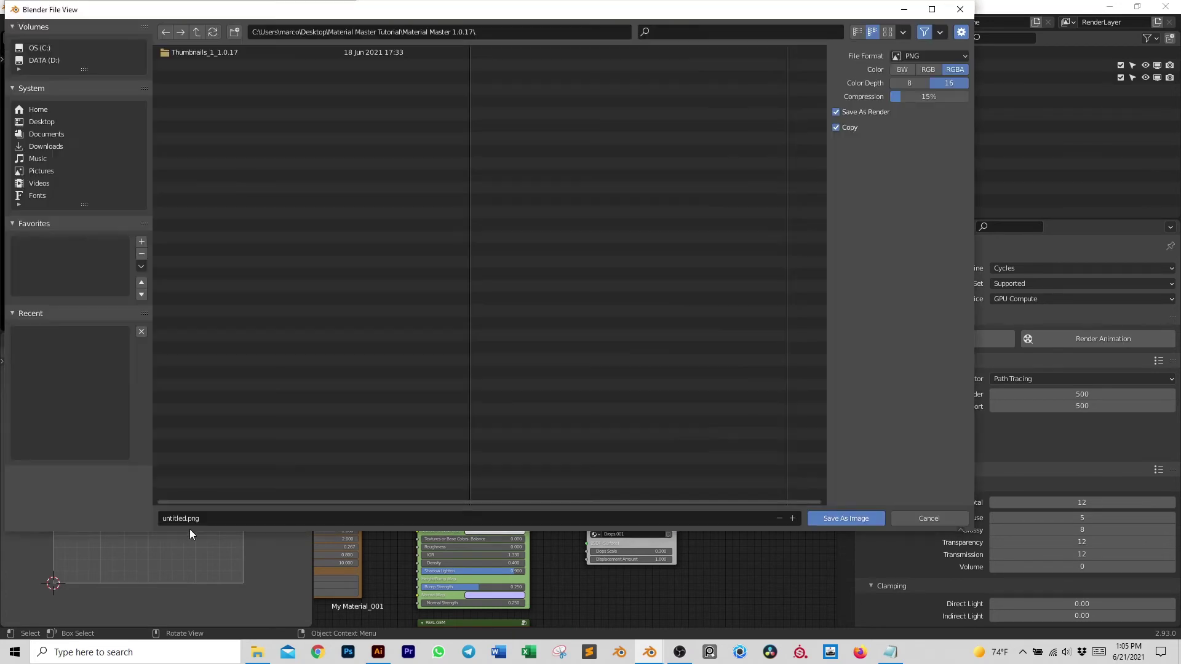
{"action": "left_click", "coordinate": [224, 518]}
{"action": "type", "text": "My Material_001"}
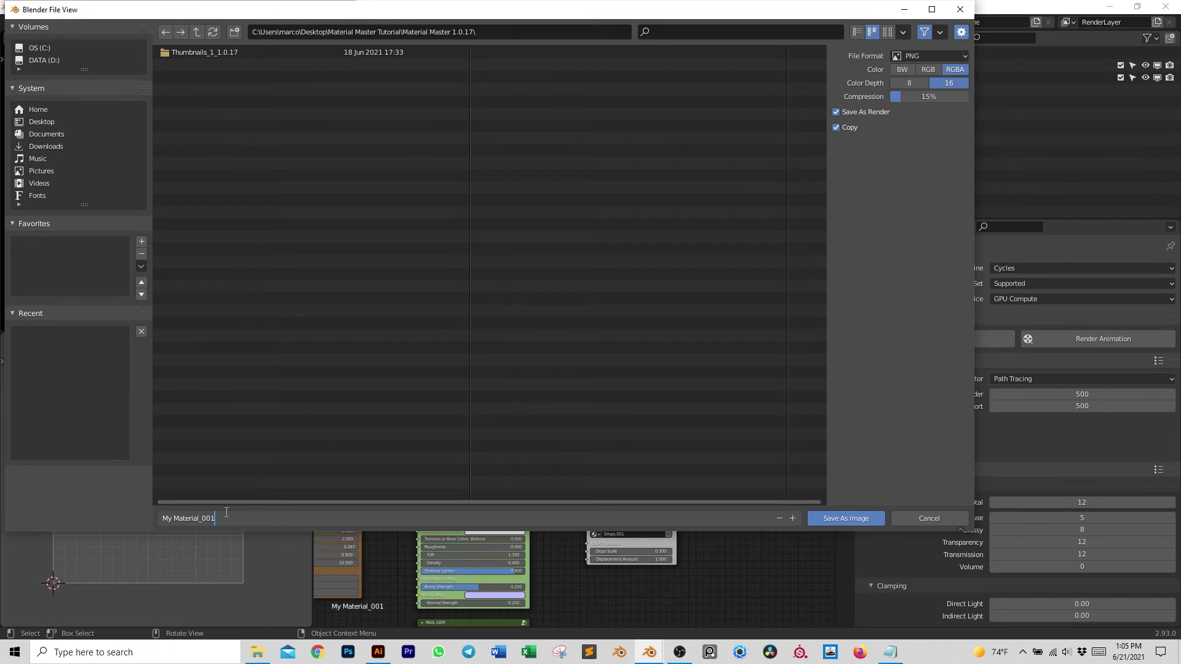
{"action": "key", "text": "Home"}
{"action": "key", "text": "Right"}
{"action": "key", "text": "Right"}
{"action": "key", "text": "Right"}
{"action": "key", "text": "Right"}
{"action": "key", "text": "Right"}
{"action": "key", "text": "Right"}
{"action": "key", "text": "End"}
{"action": "left_click", "coordinate": [209, 53]}
{"action": "double_click", "coordinate": [209, 53]}
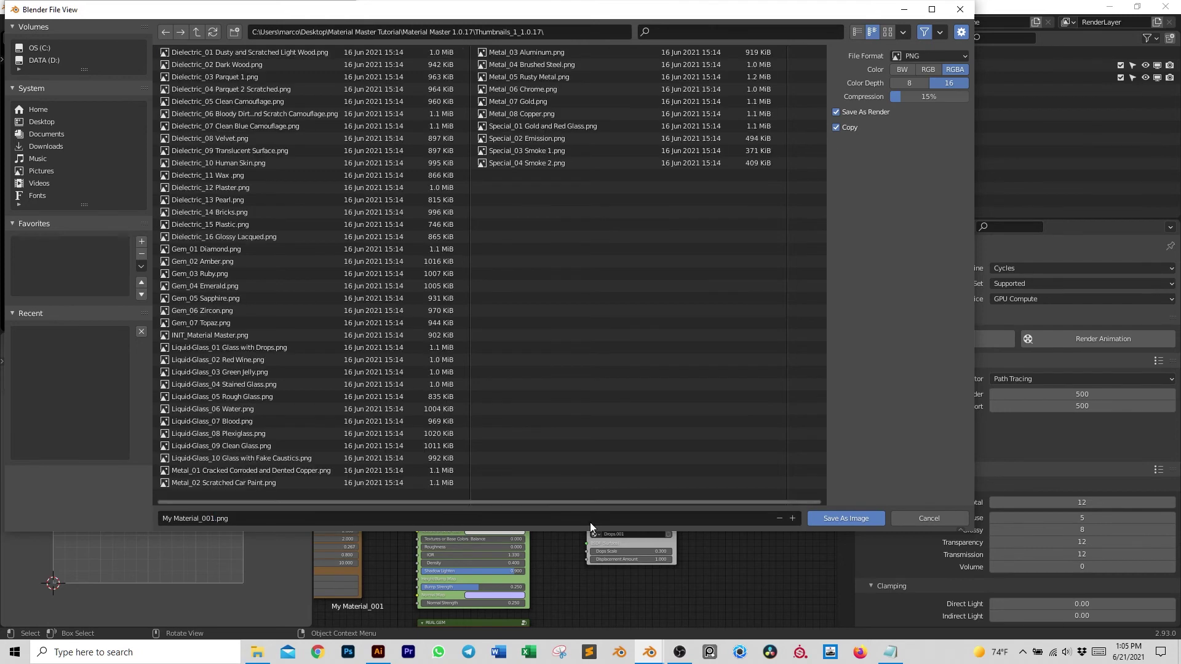
{"action": "left_click", "coordinate": [855, 518]}
Go to the desktop and start a new Blender session with the default scene
{"action": "key", "text": "super+d"}
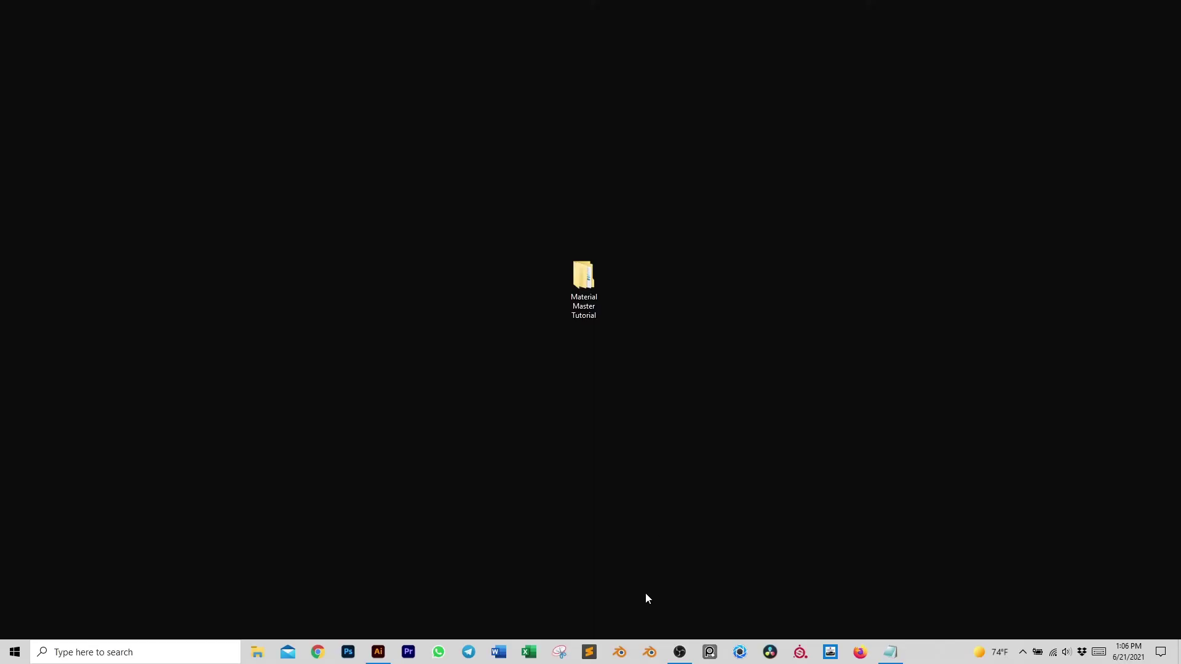
{"action": "left_click", "coordinate": [652, 651]}
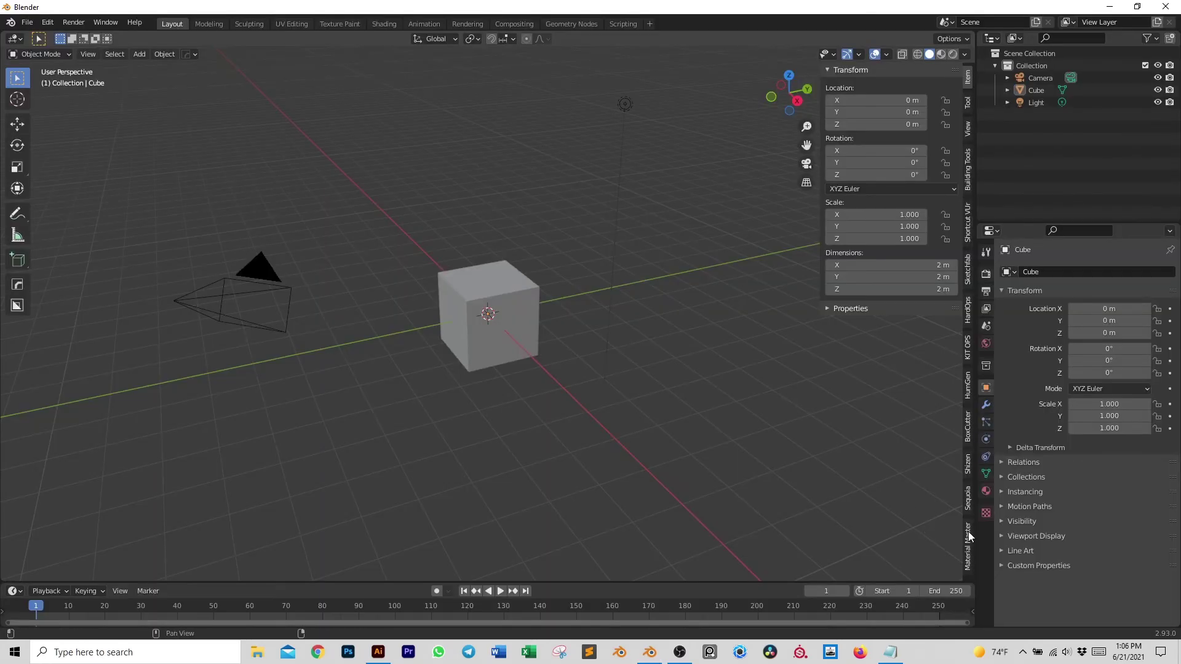
Load the Material Master thumbnail library with a widened sidebar and choose My Material_001.png from the previews
{"action": "left_click", "coordinate": [968, 531]}
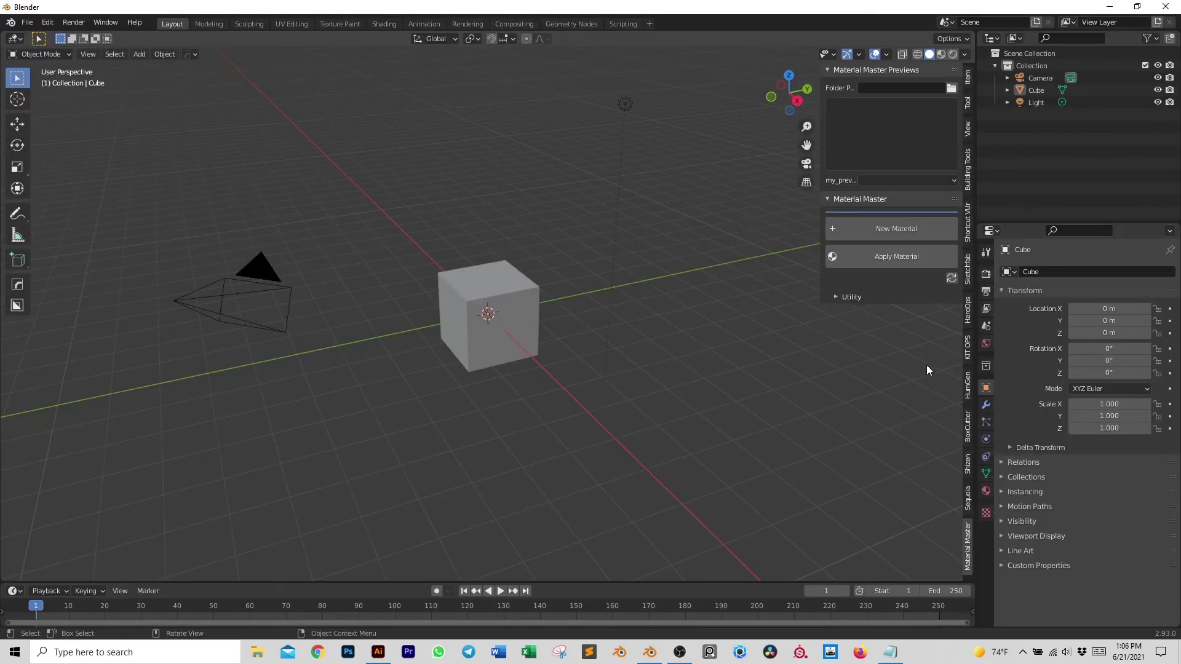
{"action": "left_click_drag", "start_coordinate": [820, 211], "coordinate": [752, 211]}
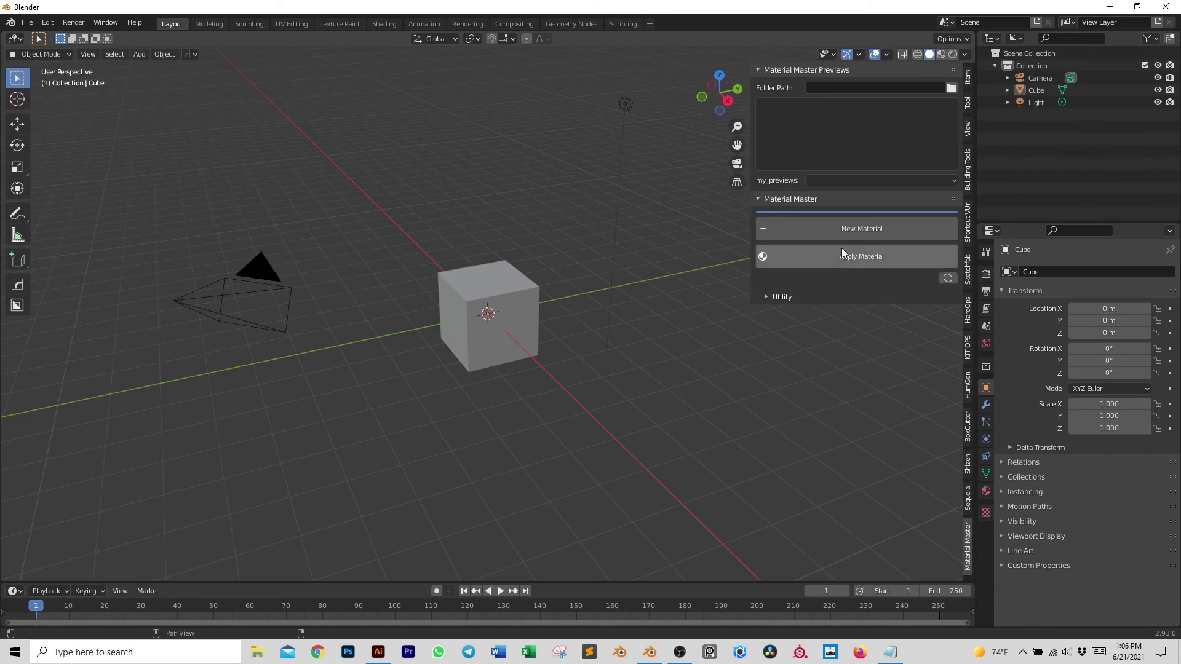
{"action": "left_click", "coordinate": [943, 288]}
{"action": "left_click", "coordinate": [850, 128]}
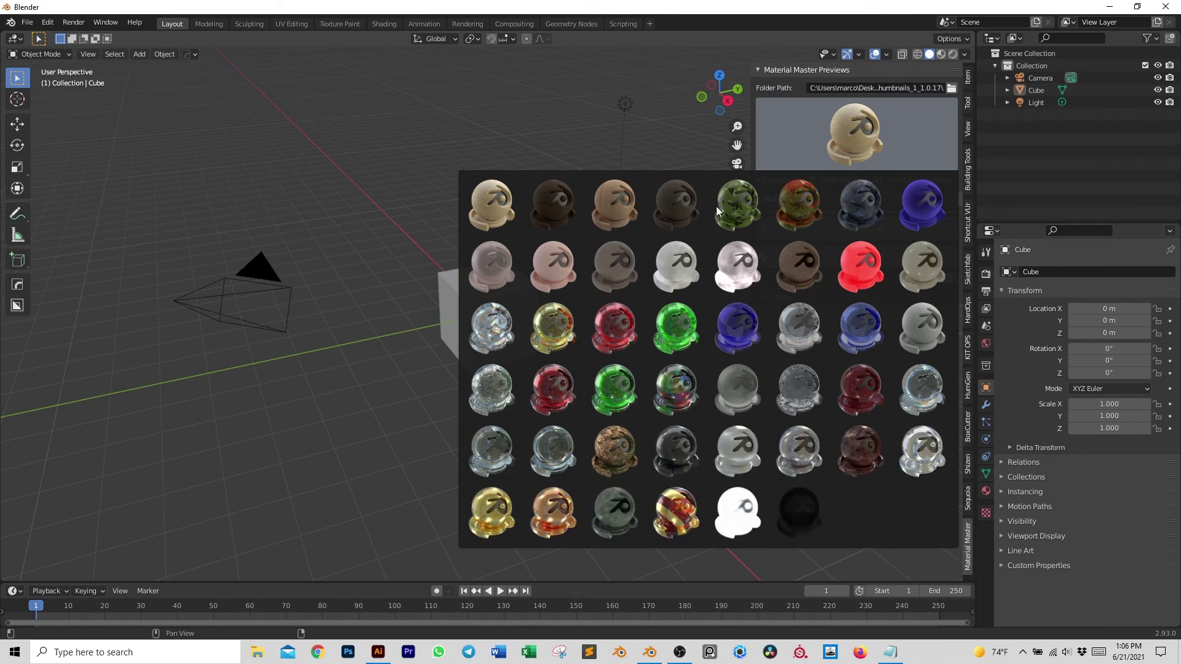
{"action": "left_click", "coordinate": [617, 503]}
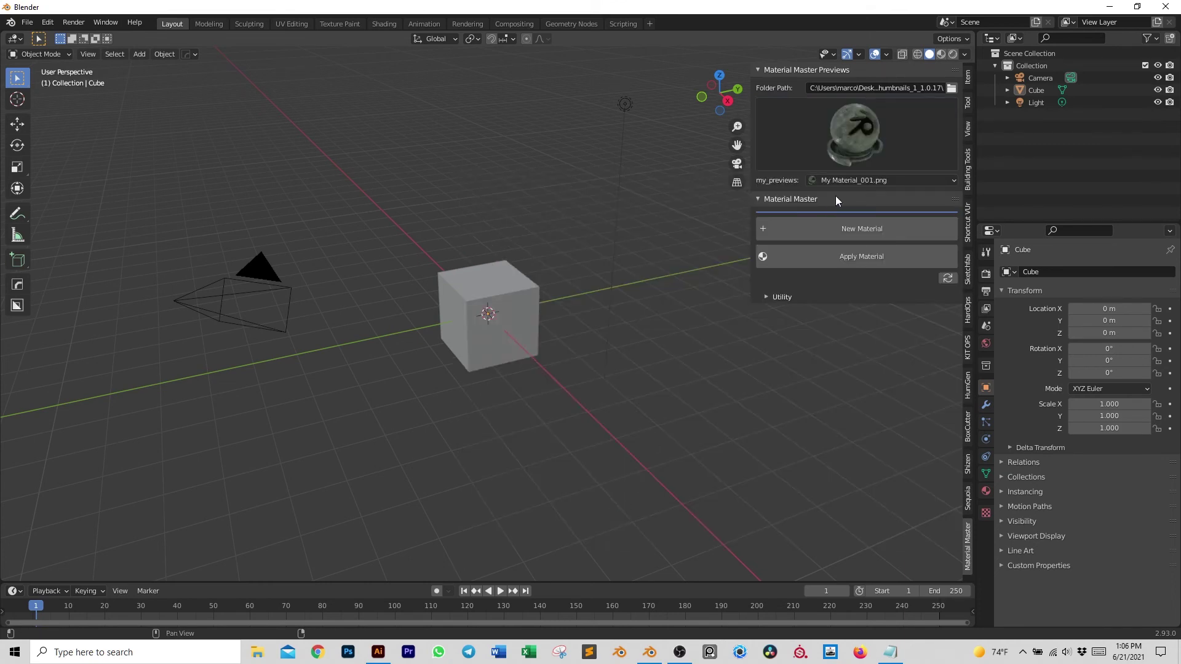
Show the viewport in Rendered shading and set the render engine to Cycles with GPU Compute as the device
{"action": "left_click", "coordinate": [955, 54]}
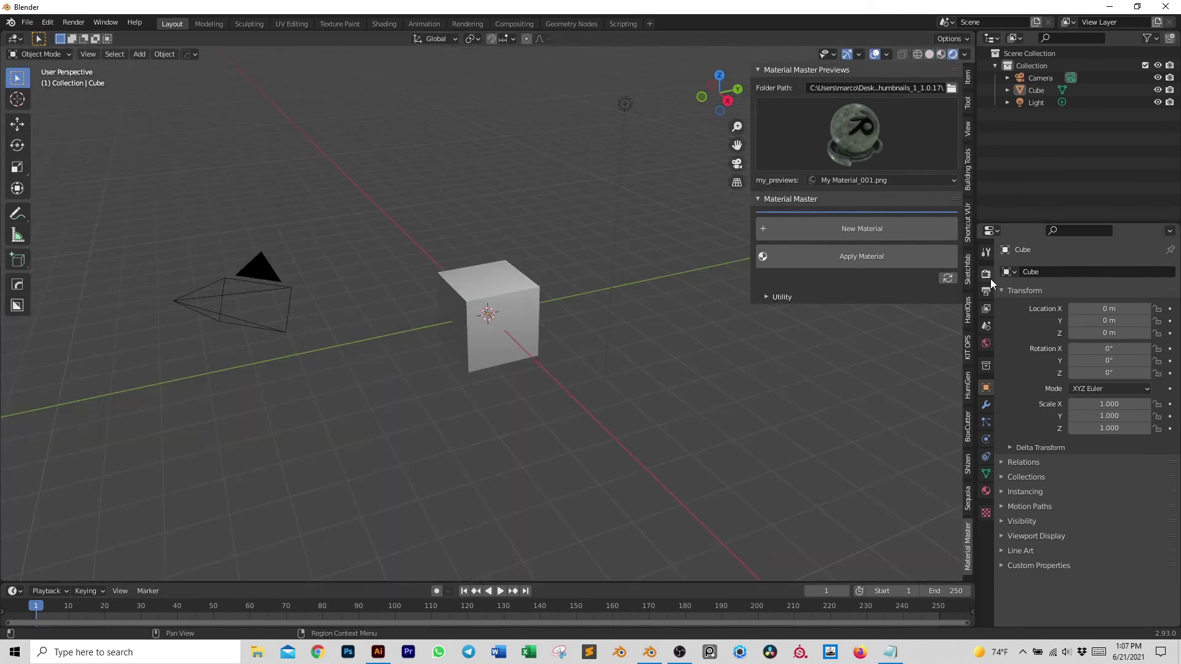
{"action": "left_click", "coordinate": [986, 275]}
{"action": "left_click", "coordinate": [1110, 273]}
{"action": "left_click", "coordinate": [1096, 310]}
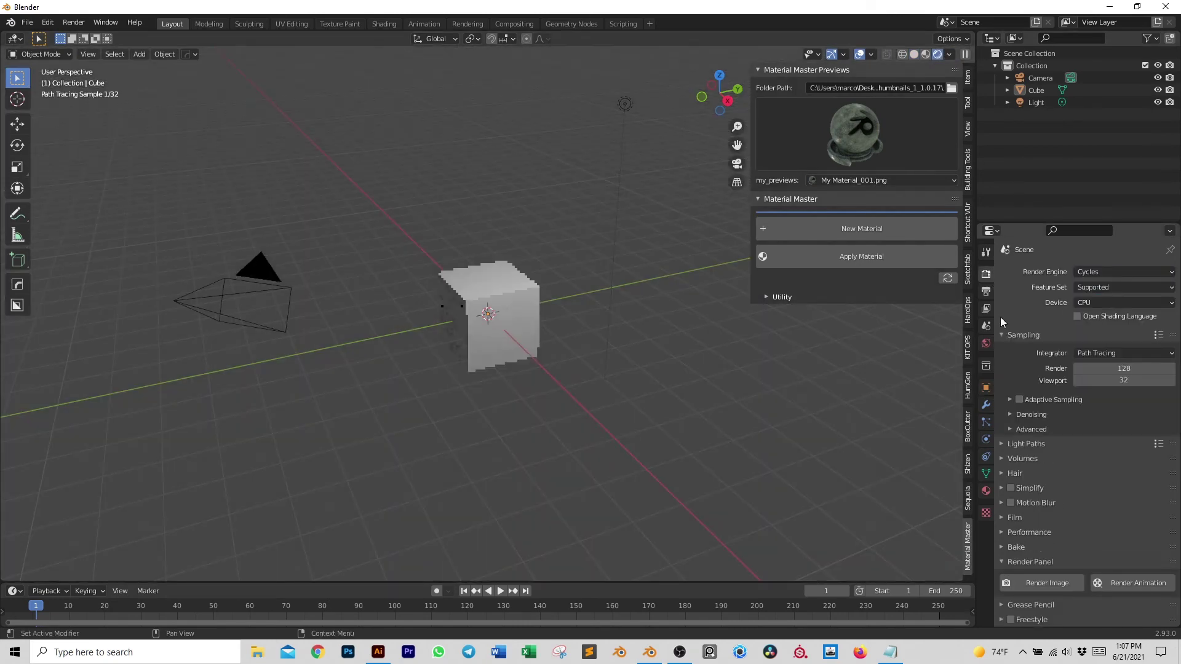
{"action": "left_click", "coordinate": [1091, 304]}
{"action": "left_click", "coordinate": [1083, 331]}
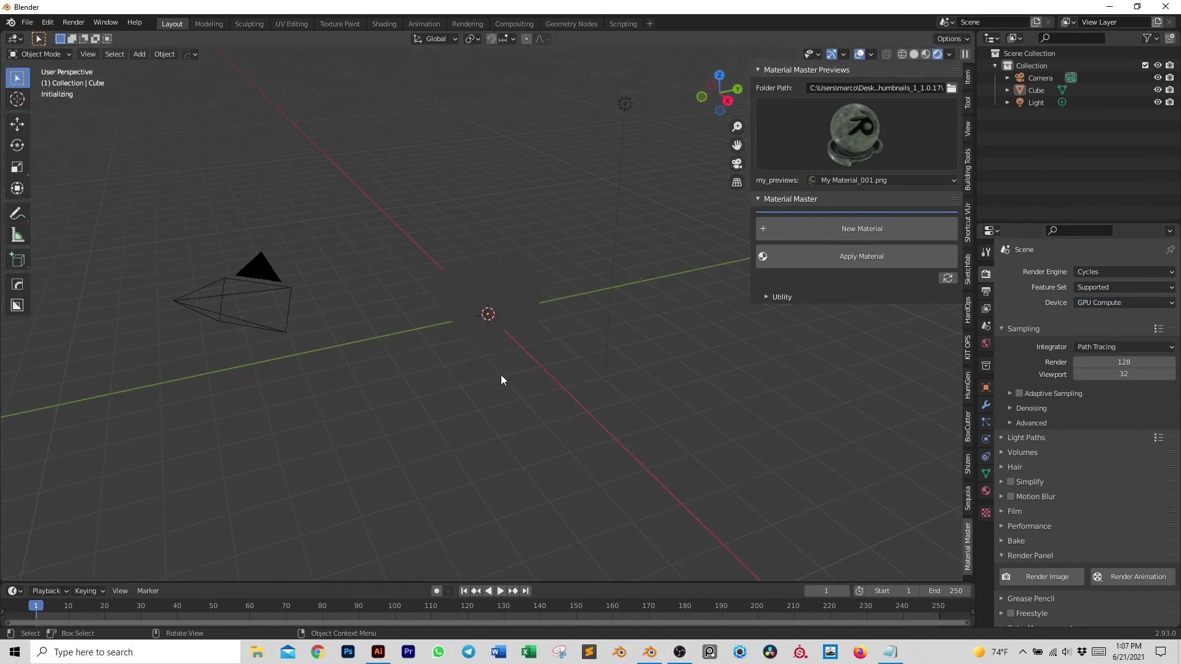
Apply My Material_001 to the default cube and inspect its surface up close and from several sides
{"action": "left_click", "coordinate": [512, 310]}
{"action": "left_click", "coordinate": [800, 257]}
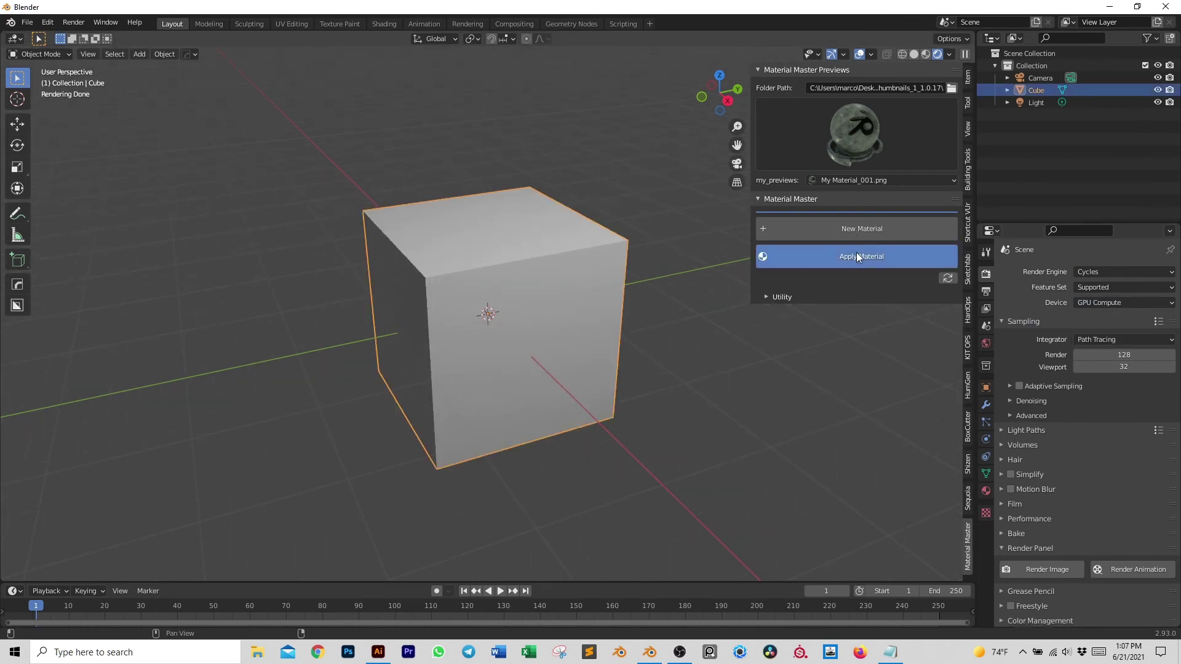
{"action": "middle_click_drag", "start_coordinate": [578, 212], "coordinate": [527, 274]}
{"action": "scroll", "coordinate": [547, 276], "scroll_direction": "up", "scroll_amount": 2}
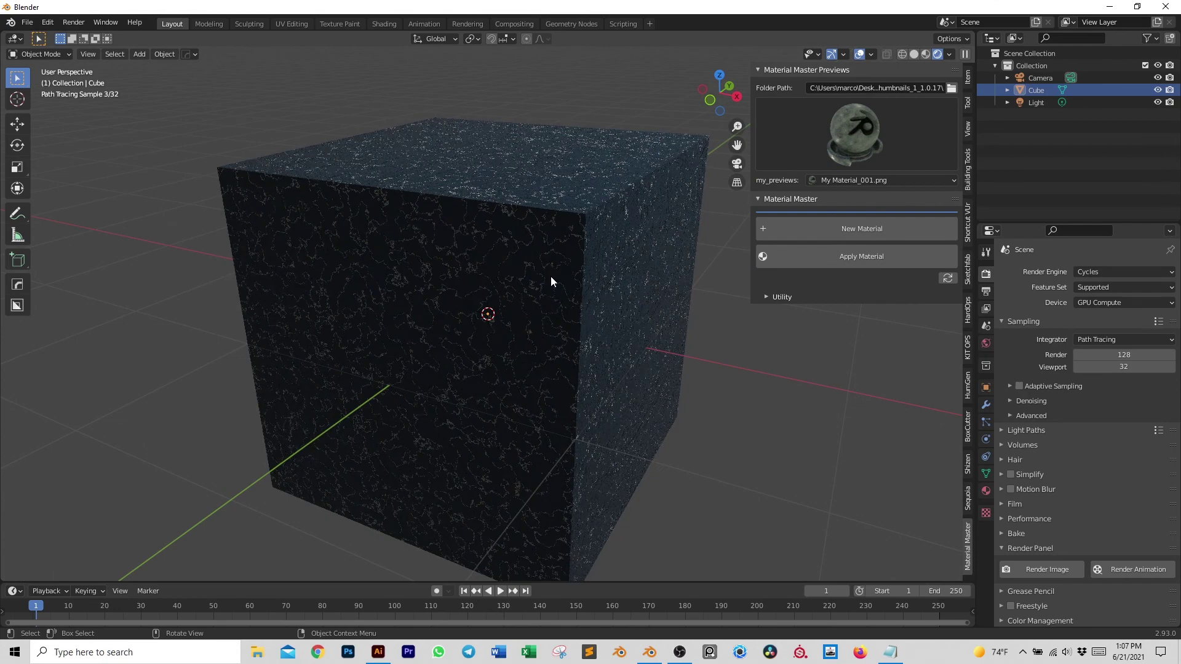
{"action": "scroll", "coordinate": [553, 283], "scroll_direction": "down", "scroll_amount": 2}
{"action": "middle_click_drag", "start_coordinate": [583, 295], "coordinate": [470, 289]}
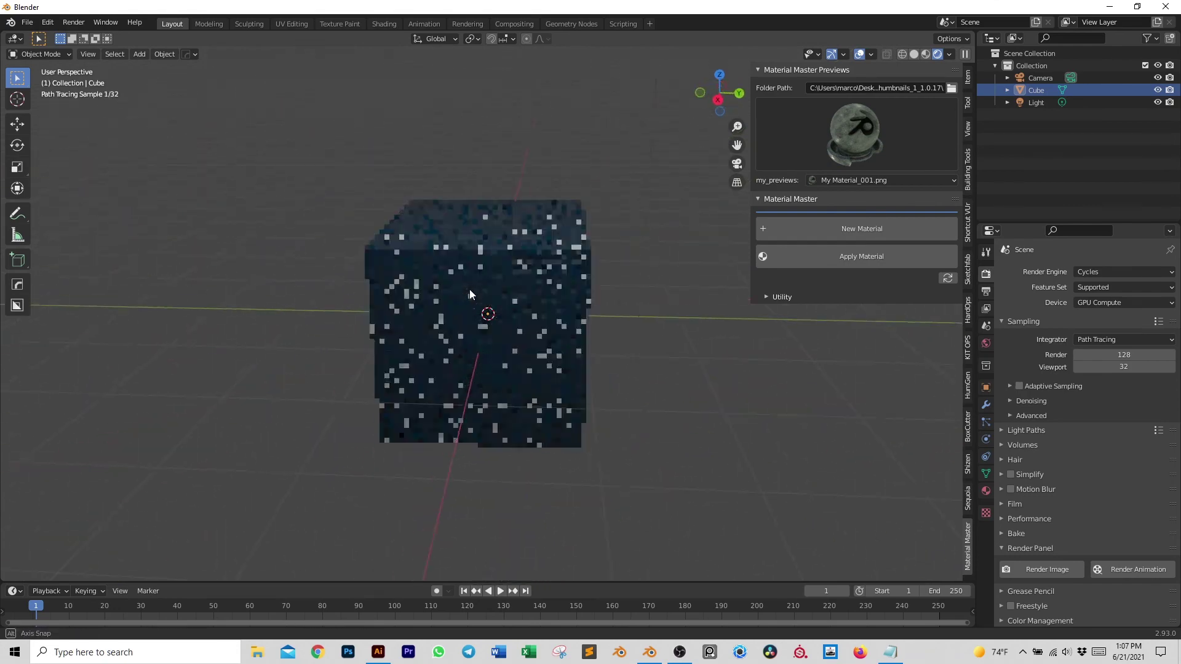
{"action": "left_click", "coordinate": [865, 137]}
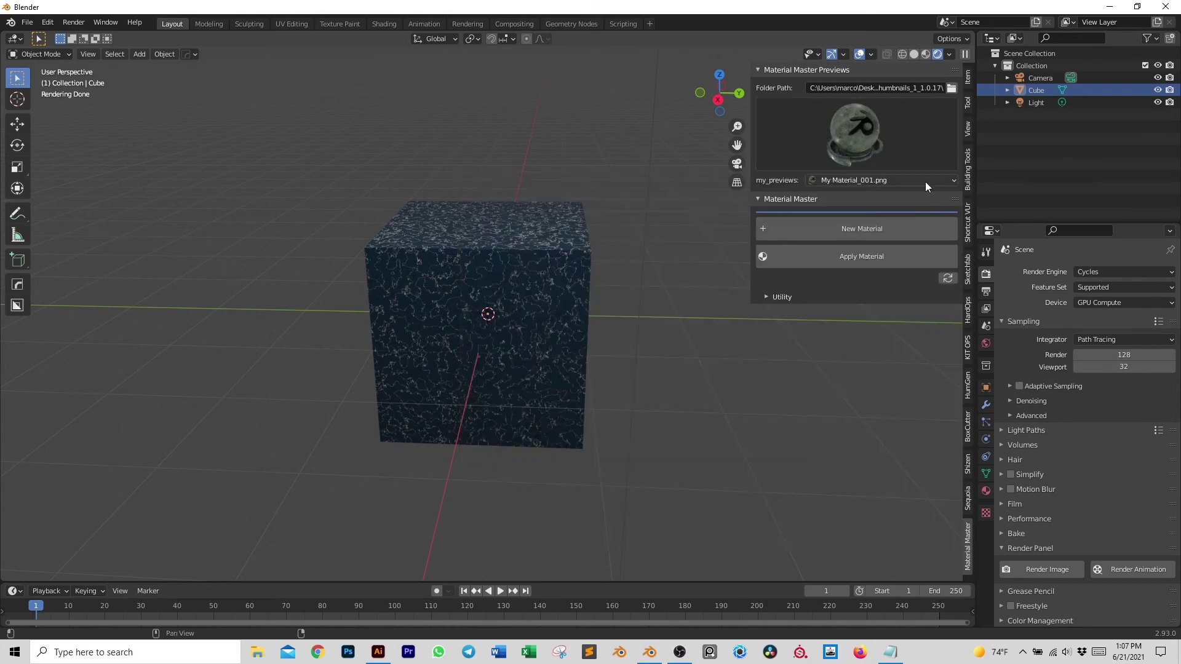
{"action": "left_click", "coordinate": [930, 179]}
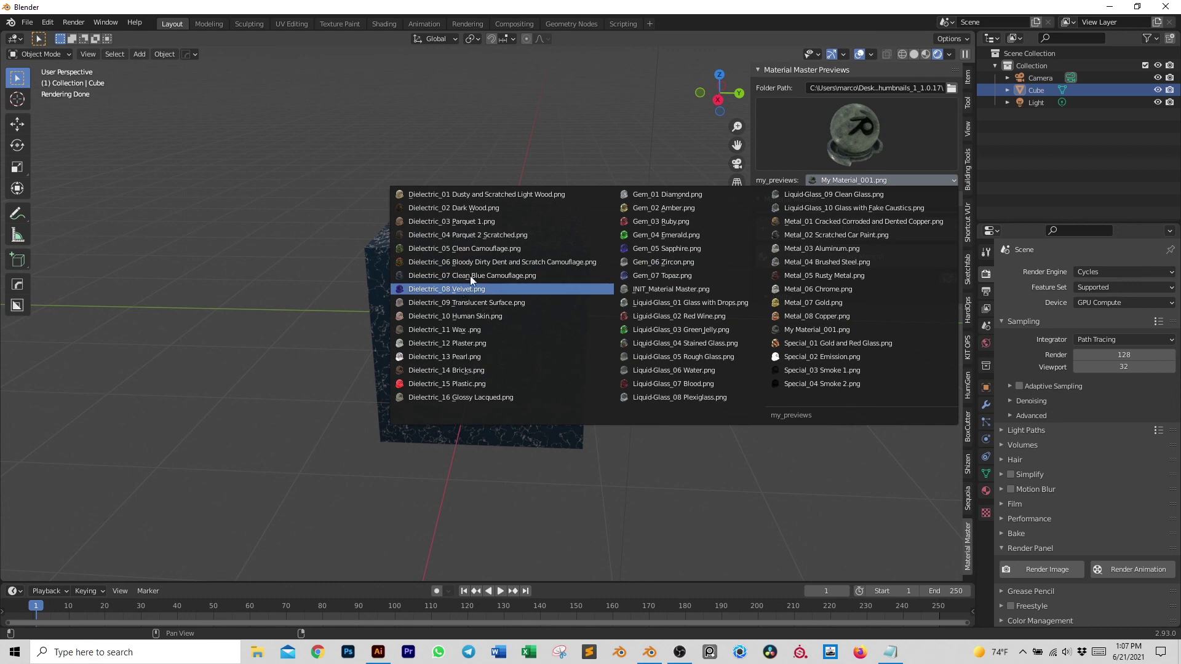
{"action": "mouse_move", "coordinate": [558, 104]}
{"action": "middle_mouse_down"}
{"action": "mouse_move", "coordinate": [530, 200]}
{"action": "mouse_move", "coordinate": [516, 201]}
{"action": "middle_mouse_up"}
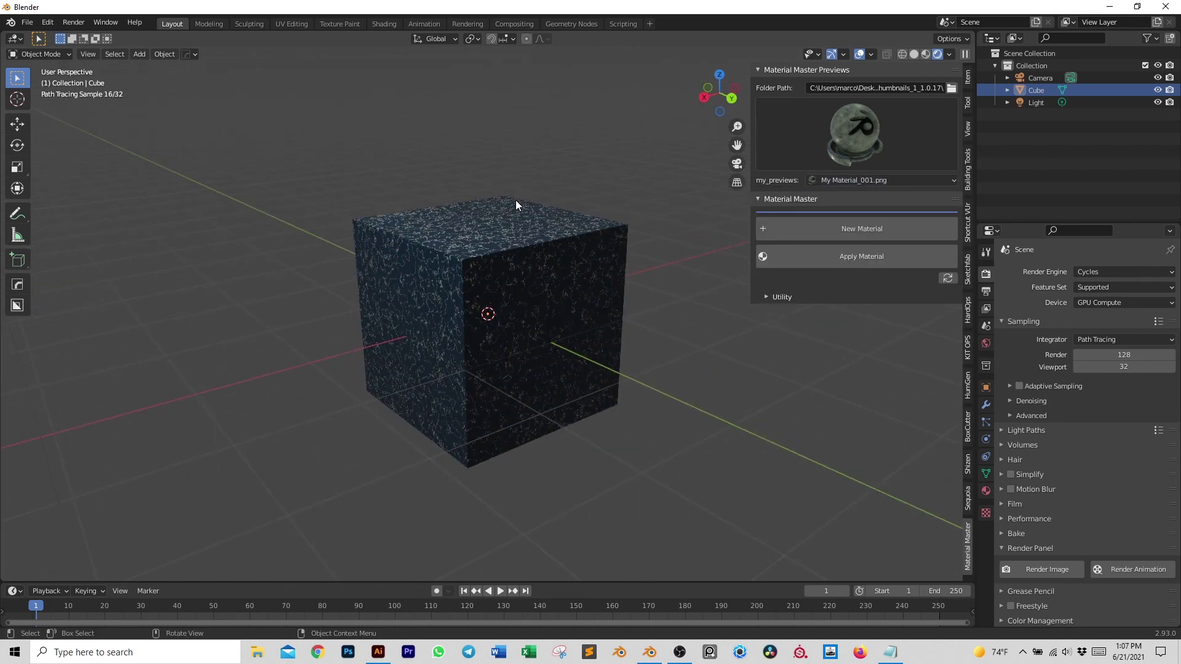